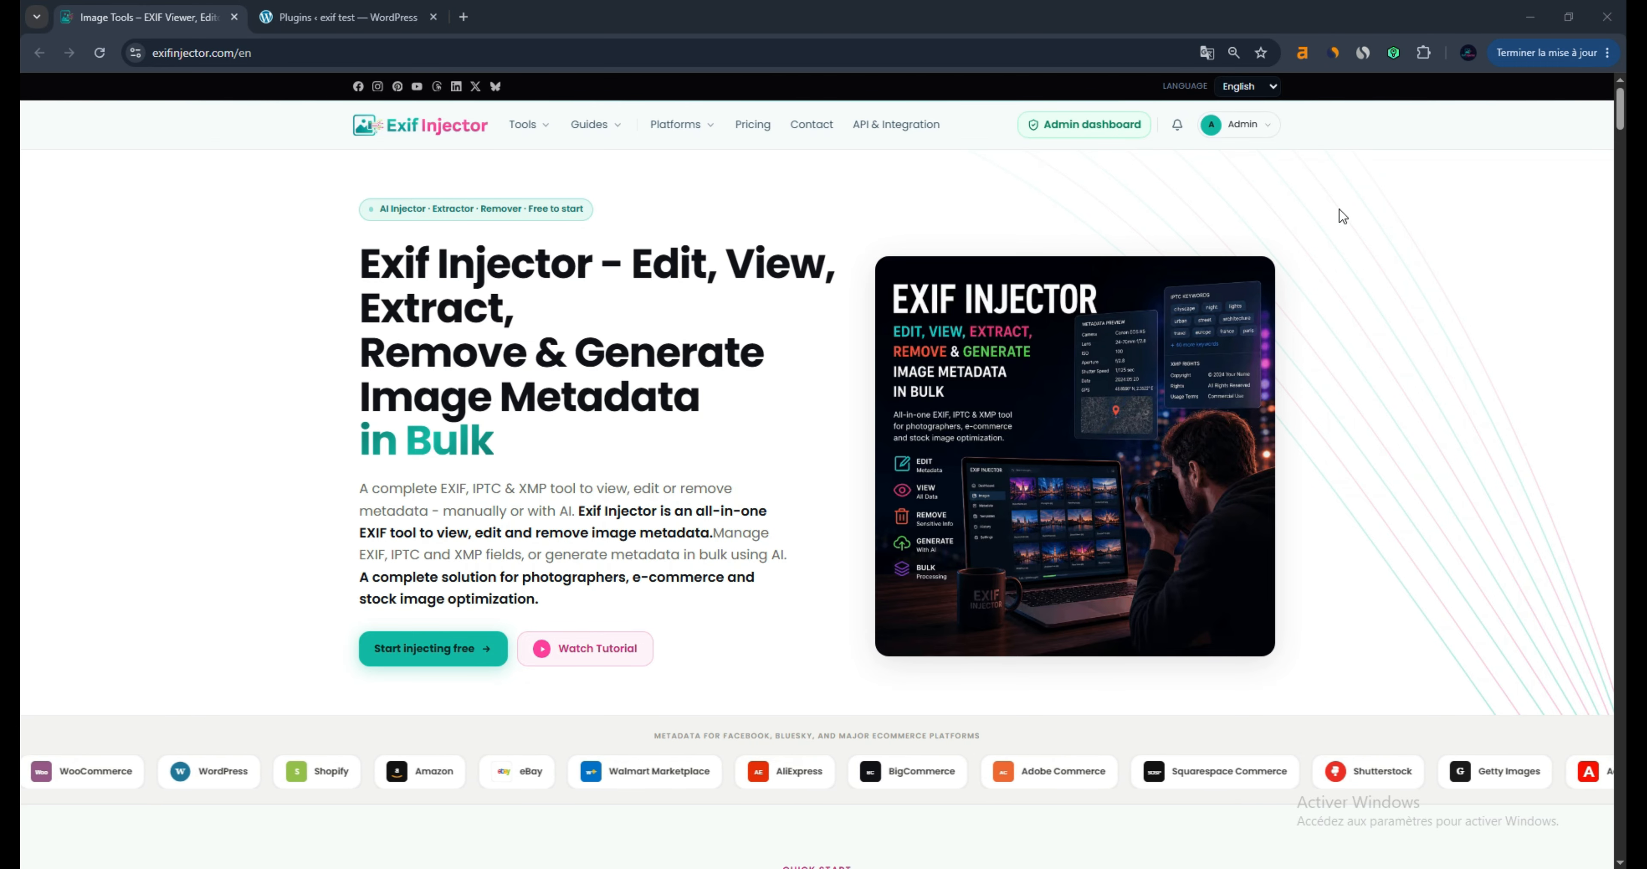
Download the WordPress plugin build from the Integrations page of the Exif Injector admin dashboard.
{"action": "left_click", "coordinate": [1265, 128]}
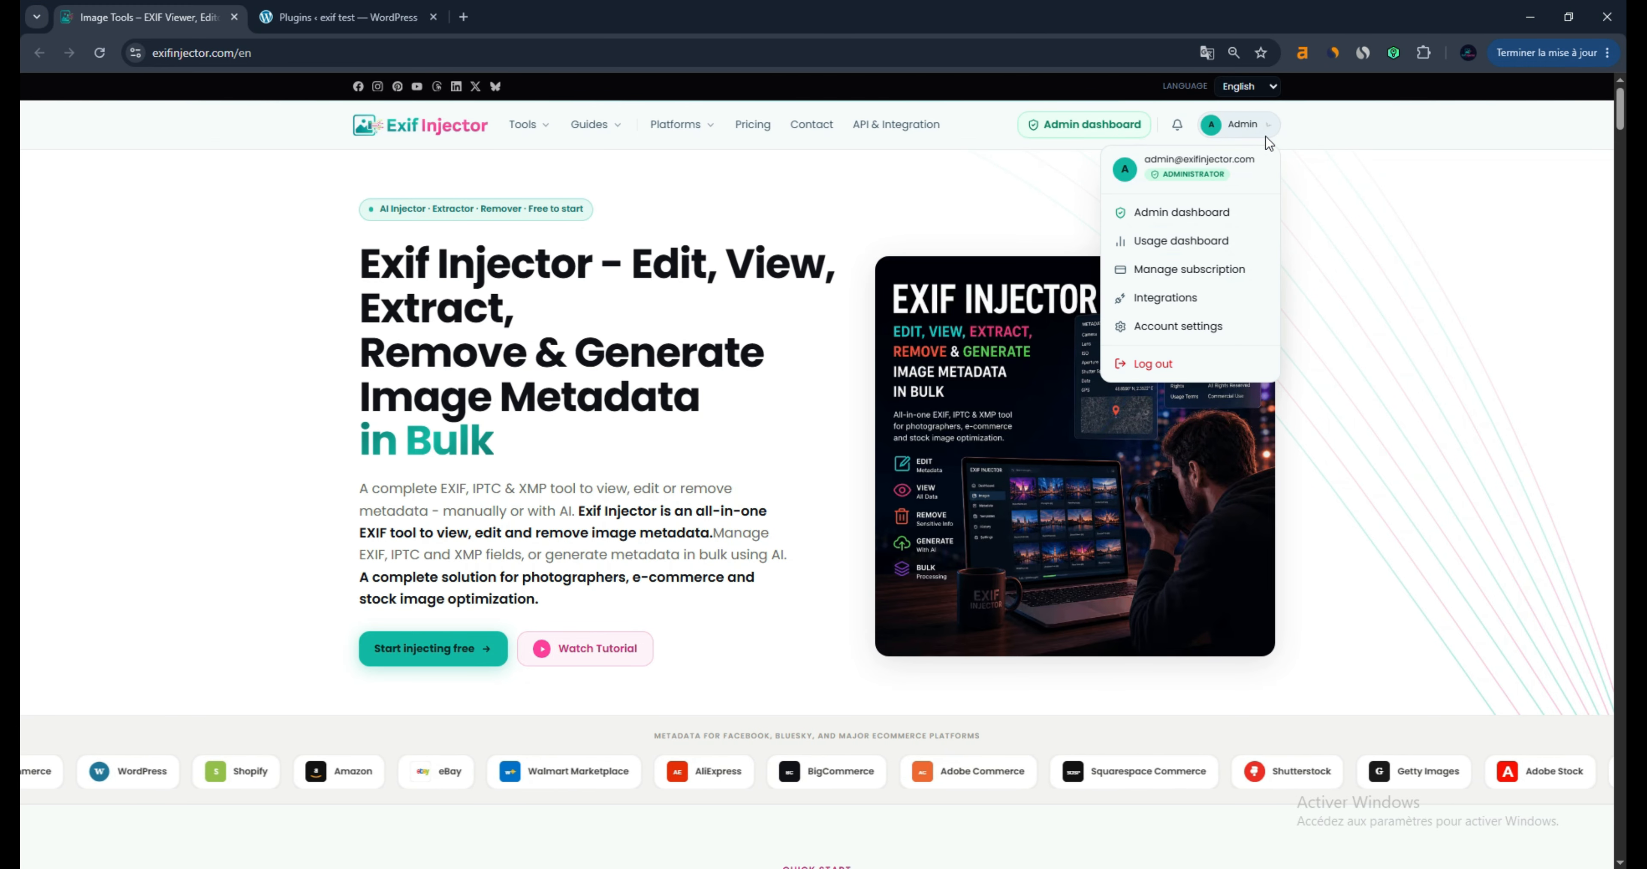
{"action": "left_click", "coordinate": [1239, 215]}
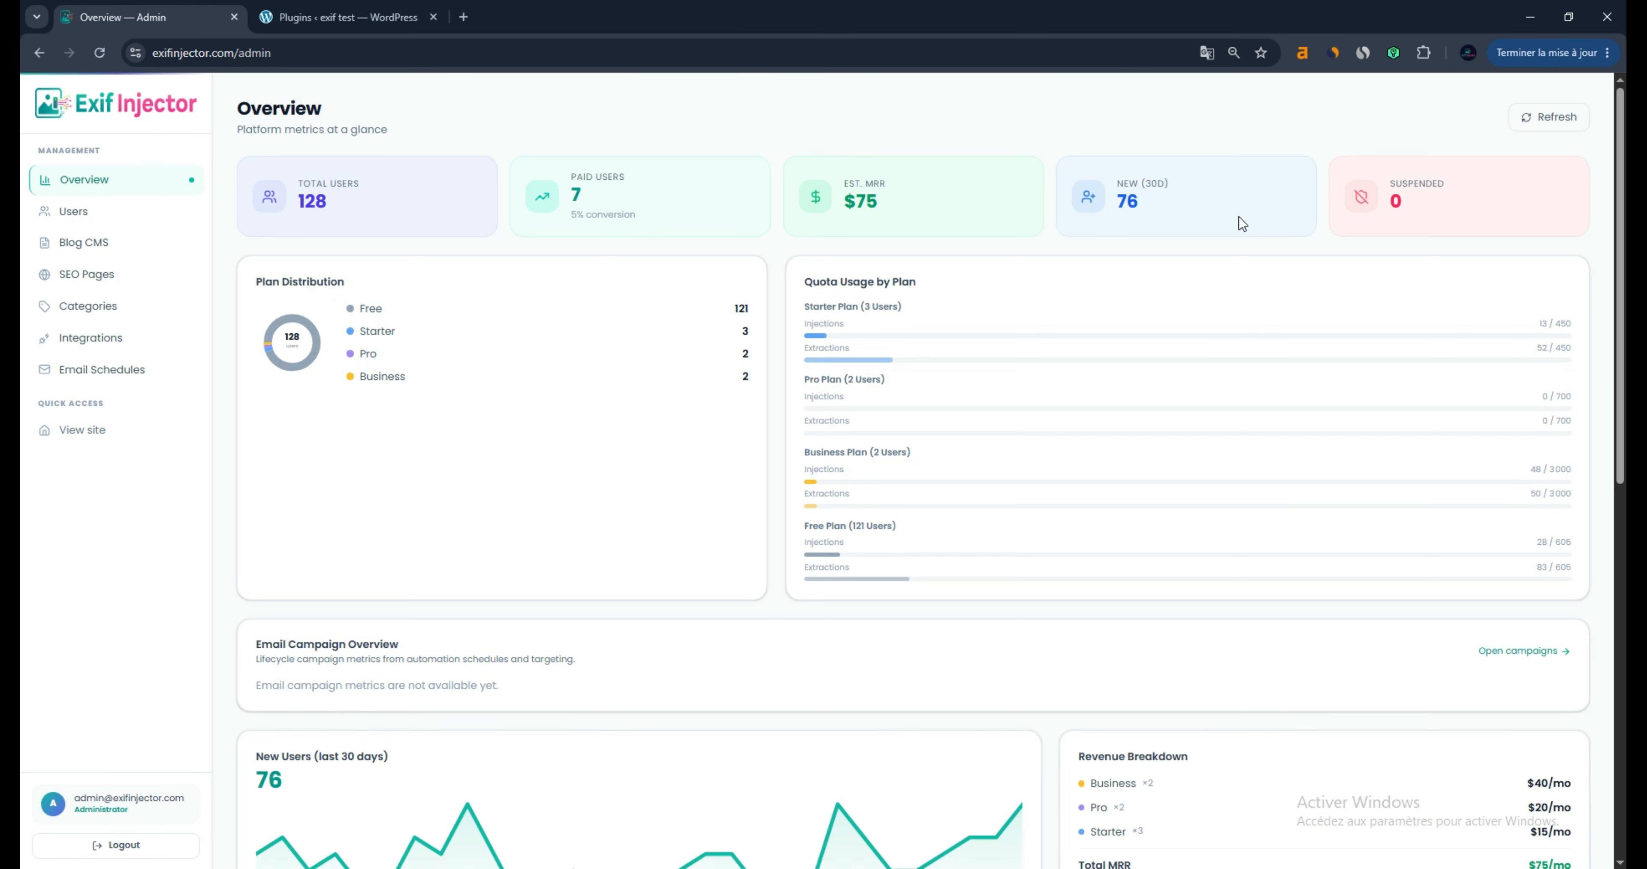
{"action": "left_click", "coordinate": [131, 338]}
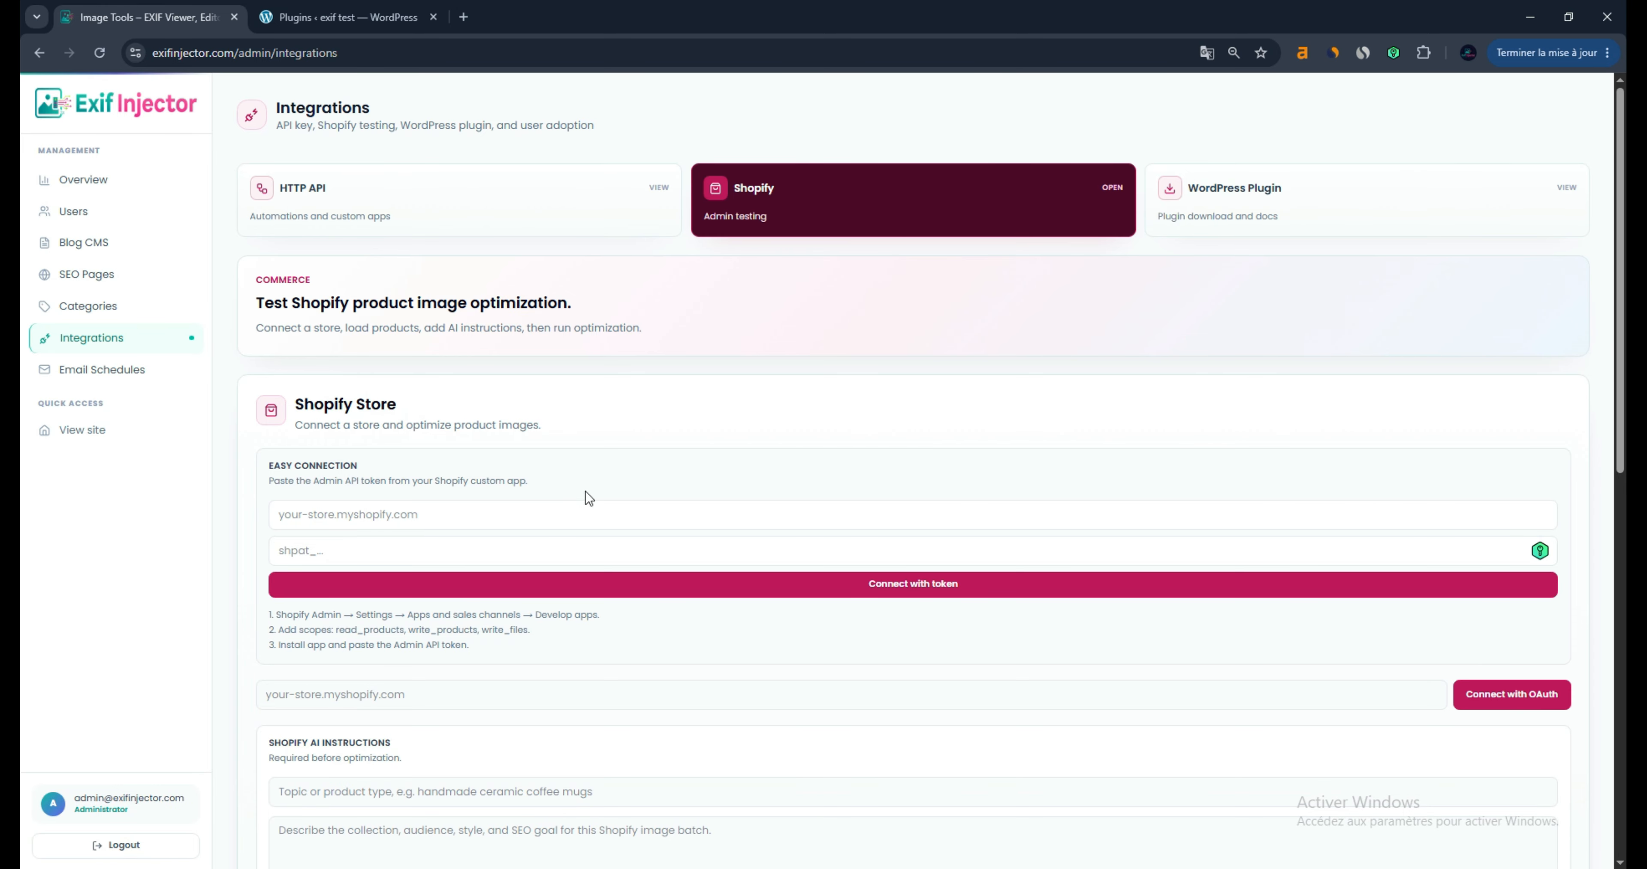
{"action": "left_click", "coordinate": [1457, 213]}
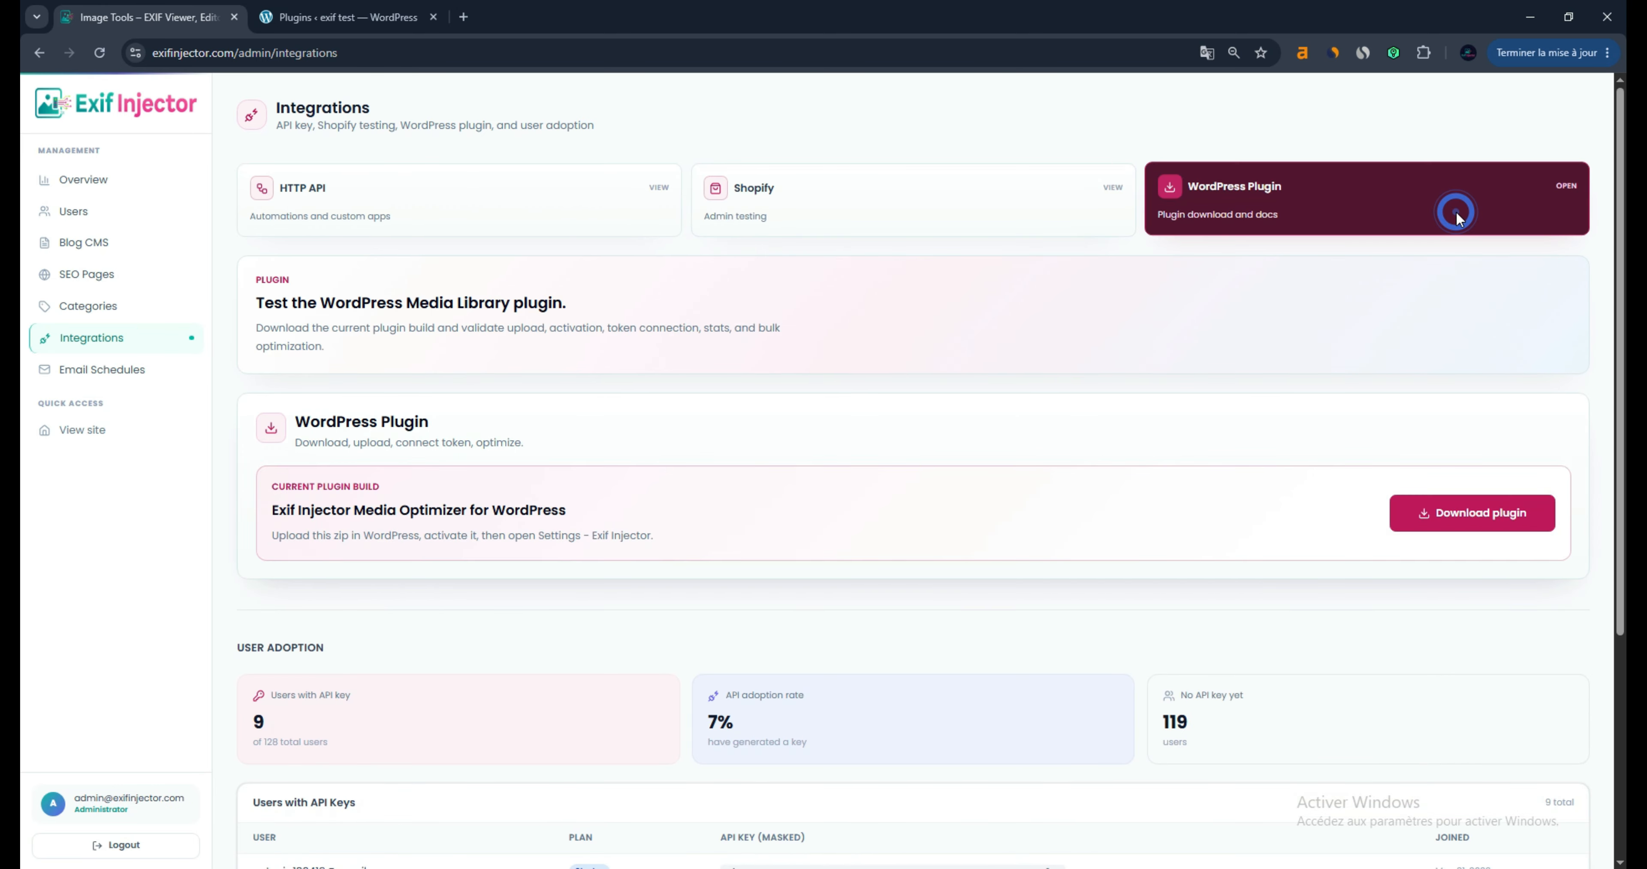
{"action": "left_click", "coordinate": [1470, 515]}
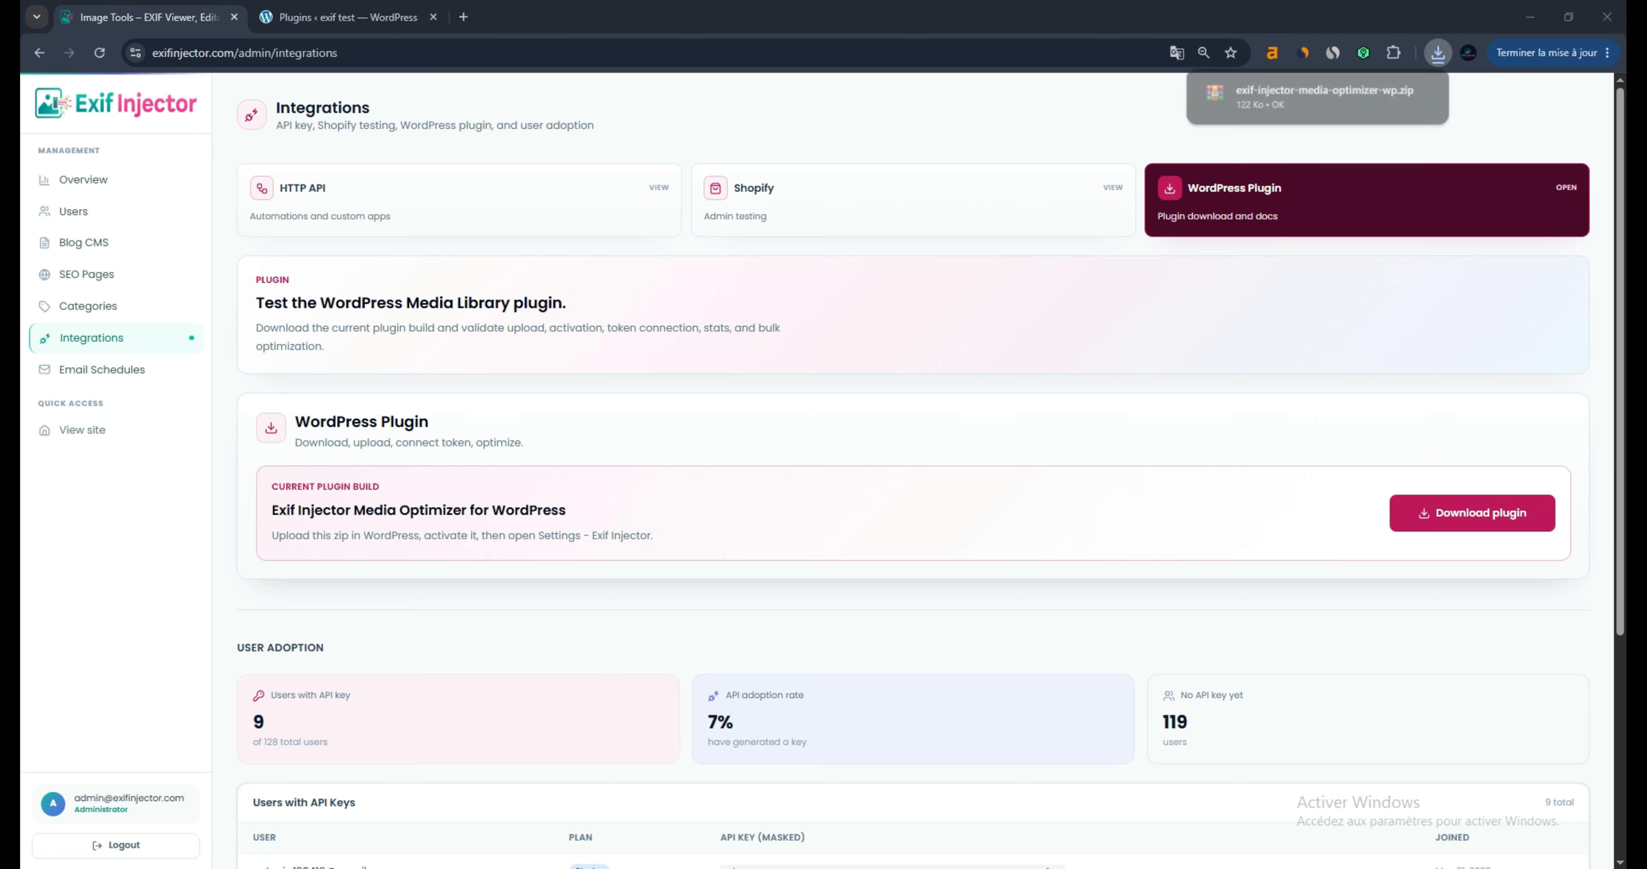
Switch to the WordPress admin site and upload exif-injector-media-optimizer.zip as a new plugin to install.
{"action": "left_click", "coordinate": [383, 17]}
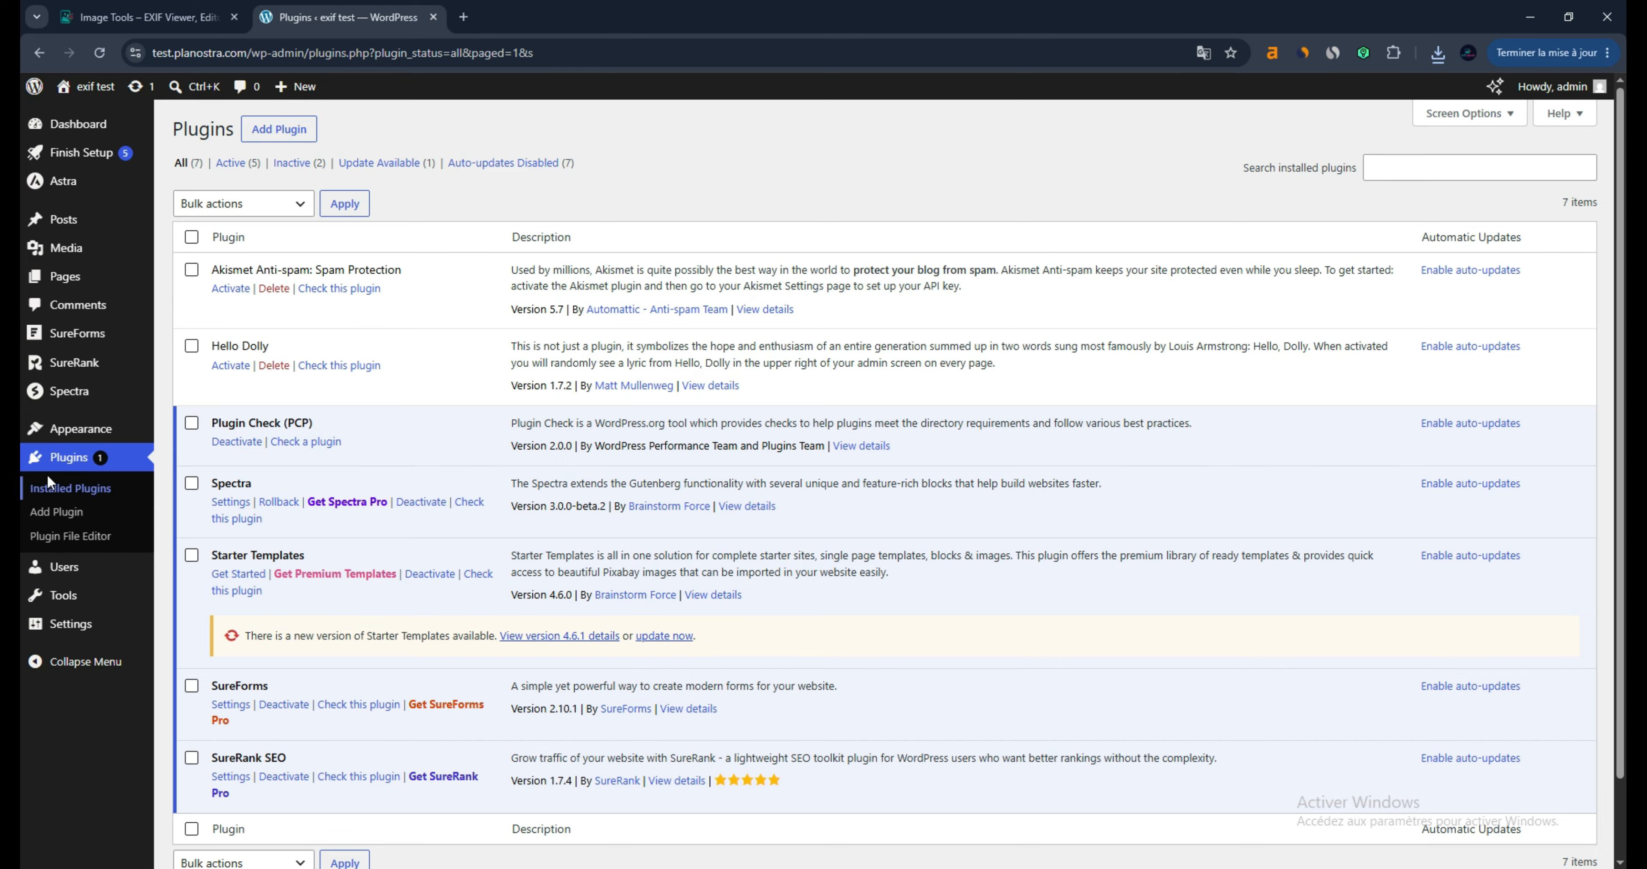
{"action": "left_click", "coordinate": [99, 463]}
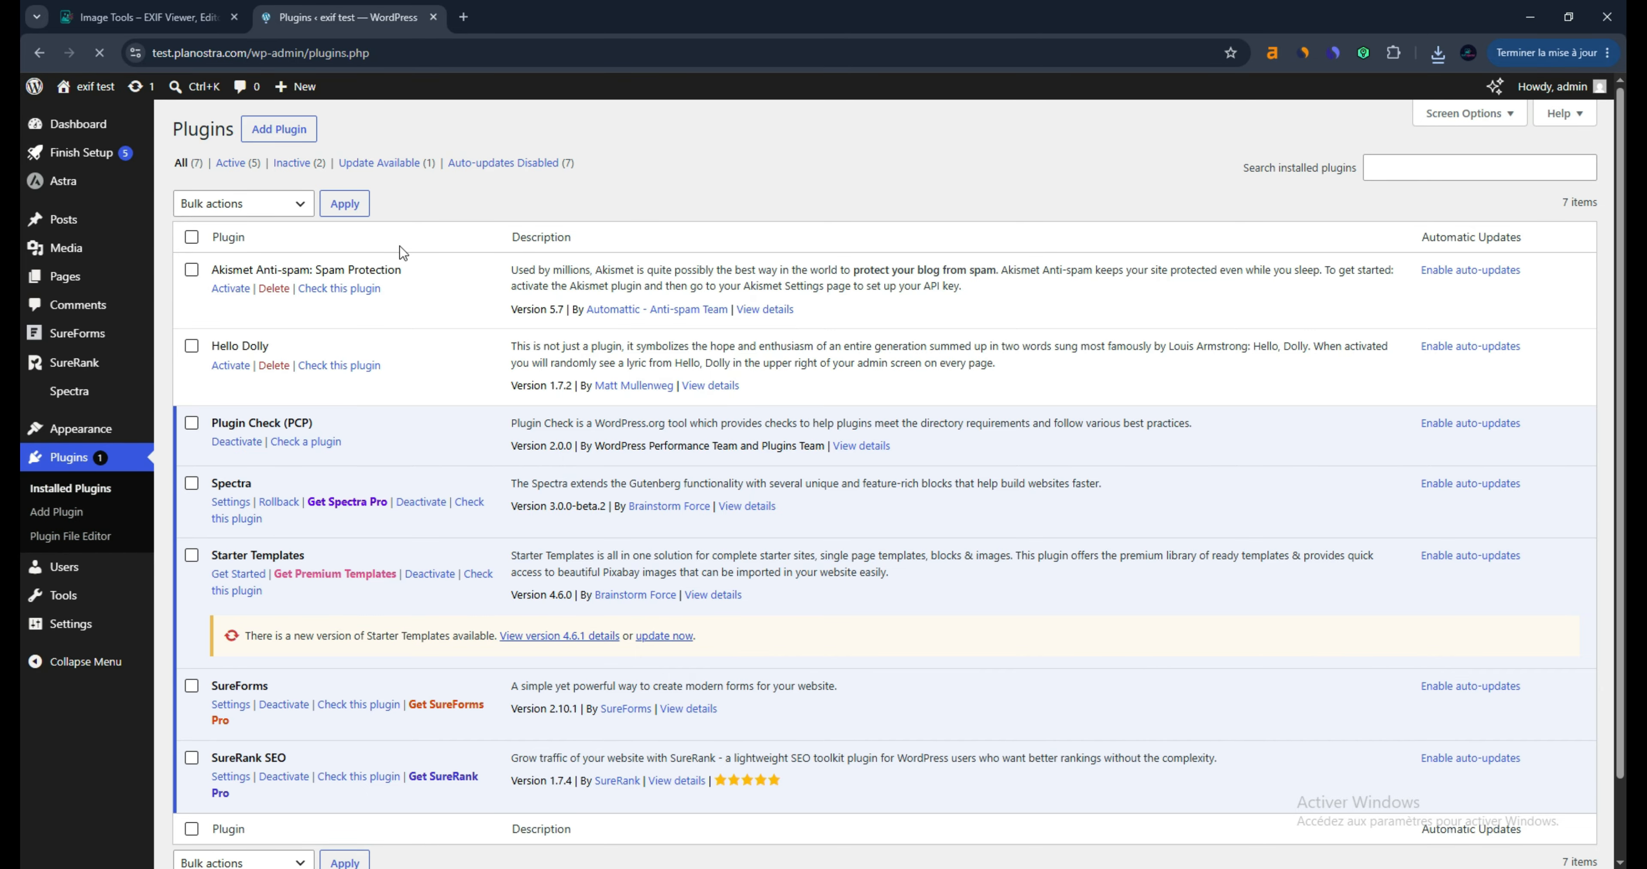
{"action": "left_click", "coordinate": [304, 139]}
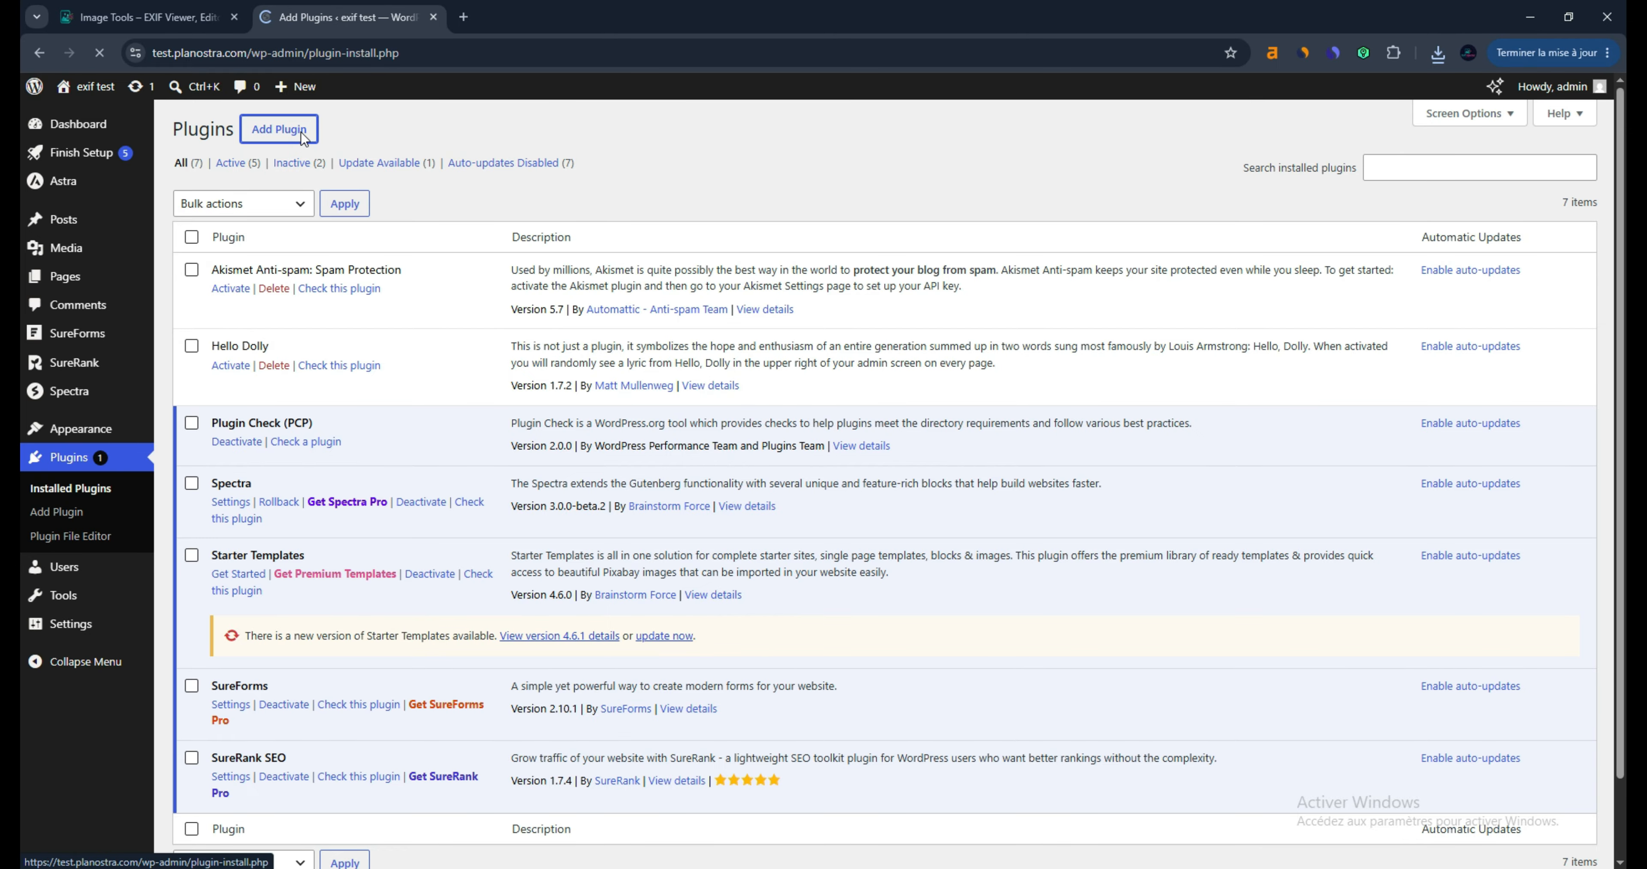
{"action": "left_click", "coordinate": [353, 132]}
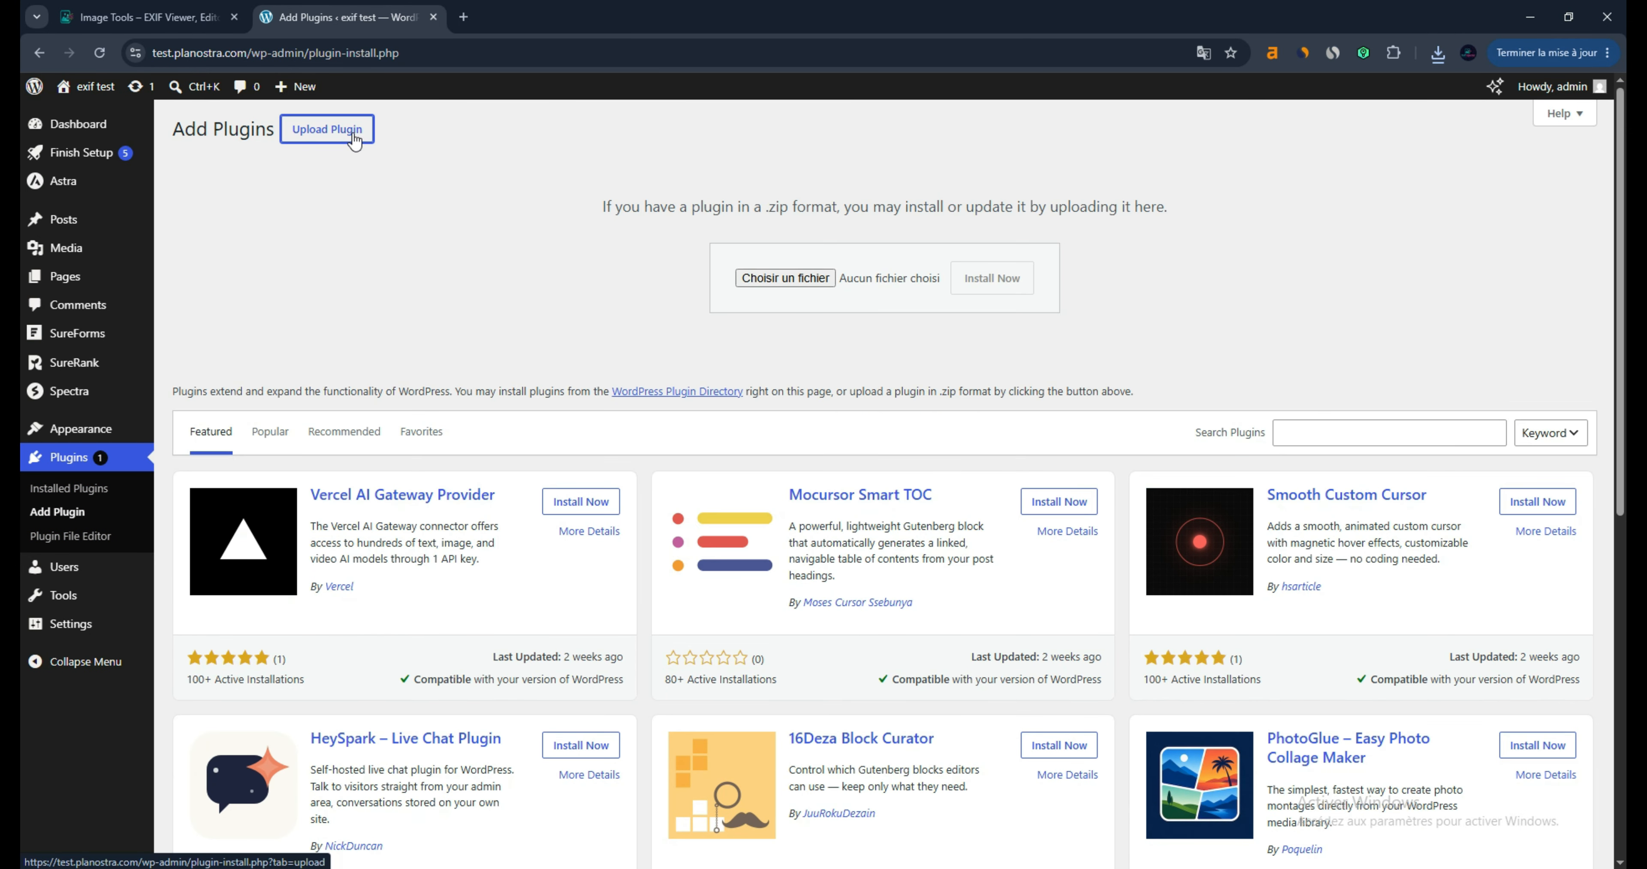
{"action": "left_click", "coordinate": [779, 277]}
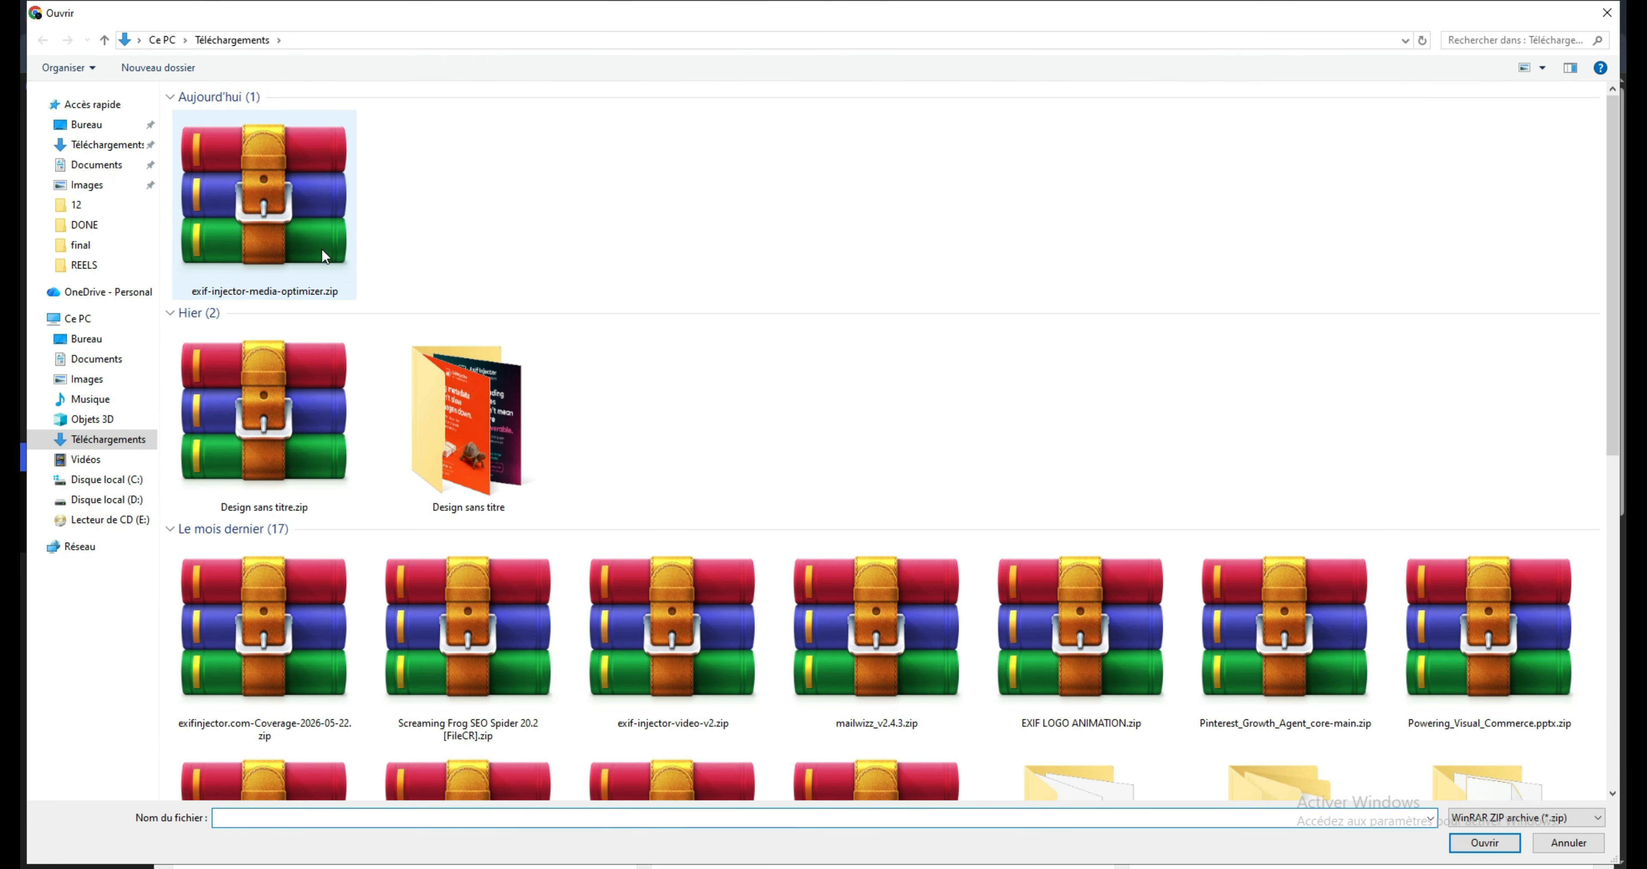
{"action": "double_click", "coordinate": [307, 245]}
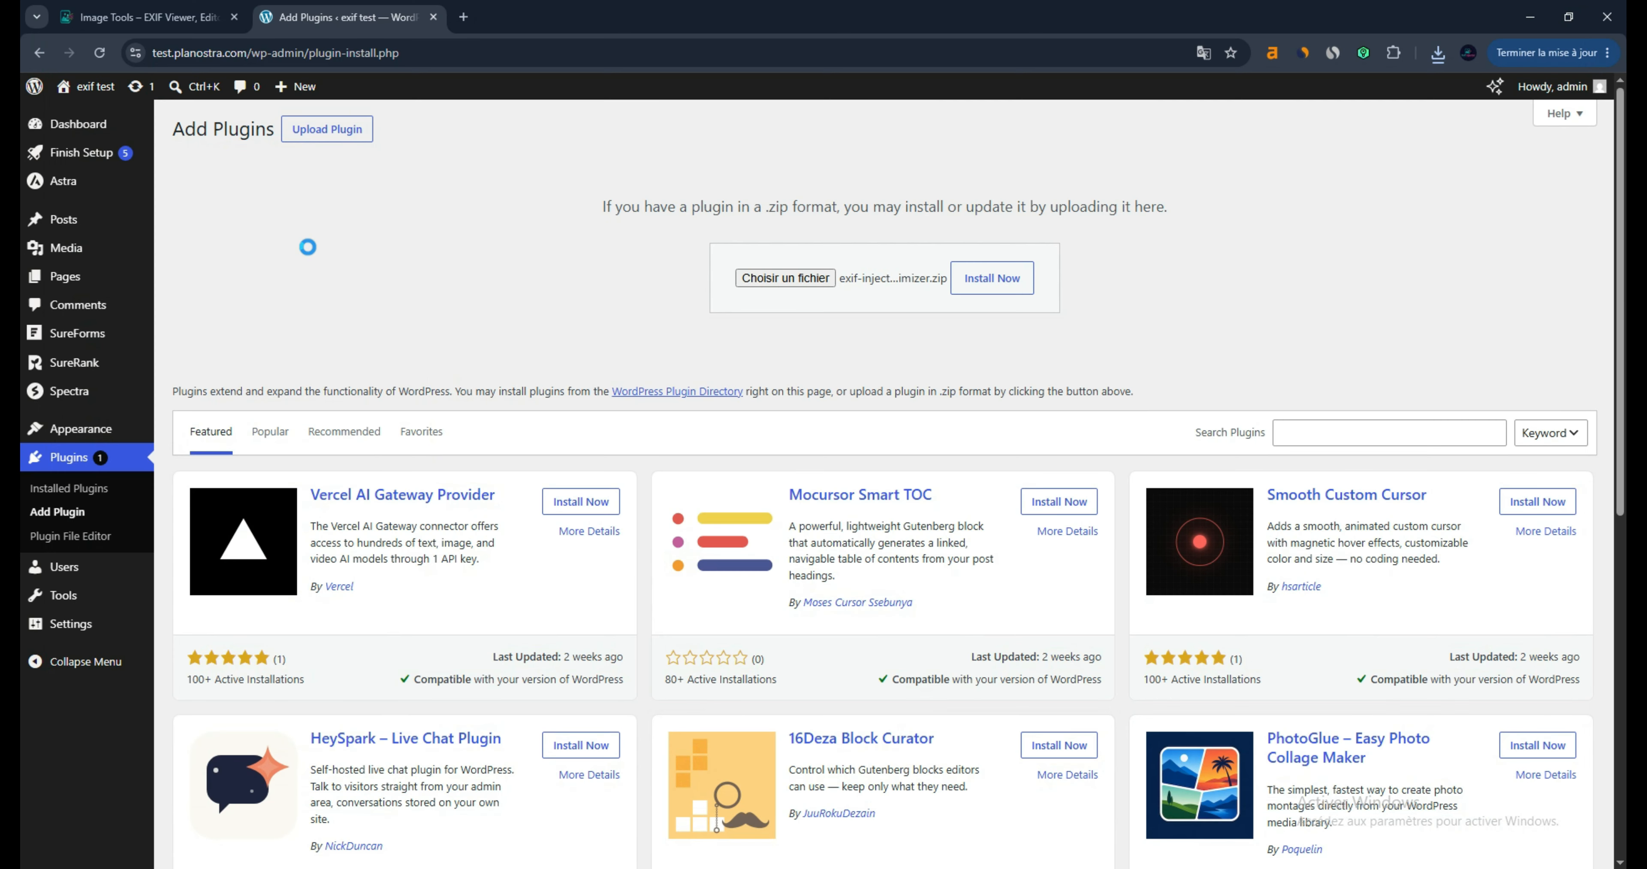
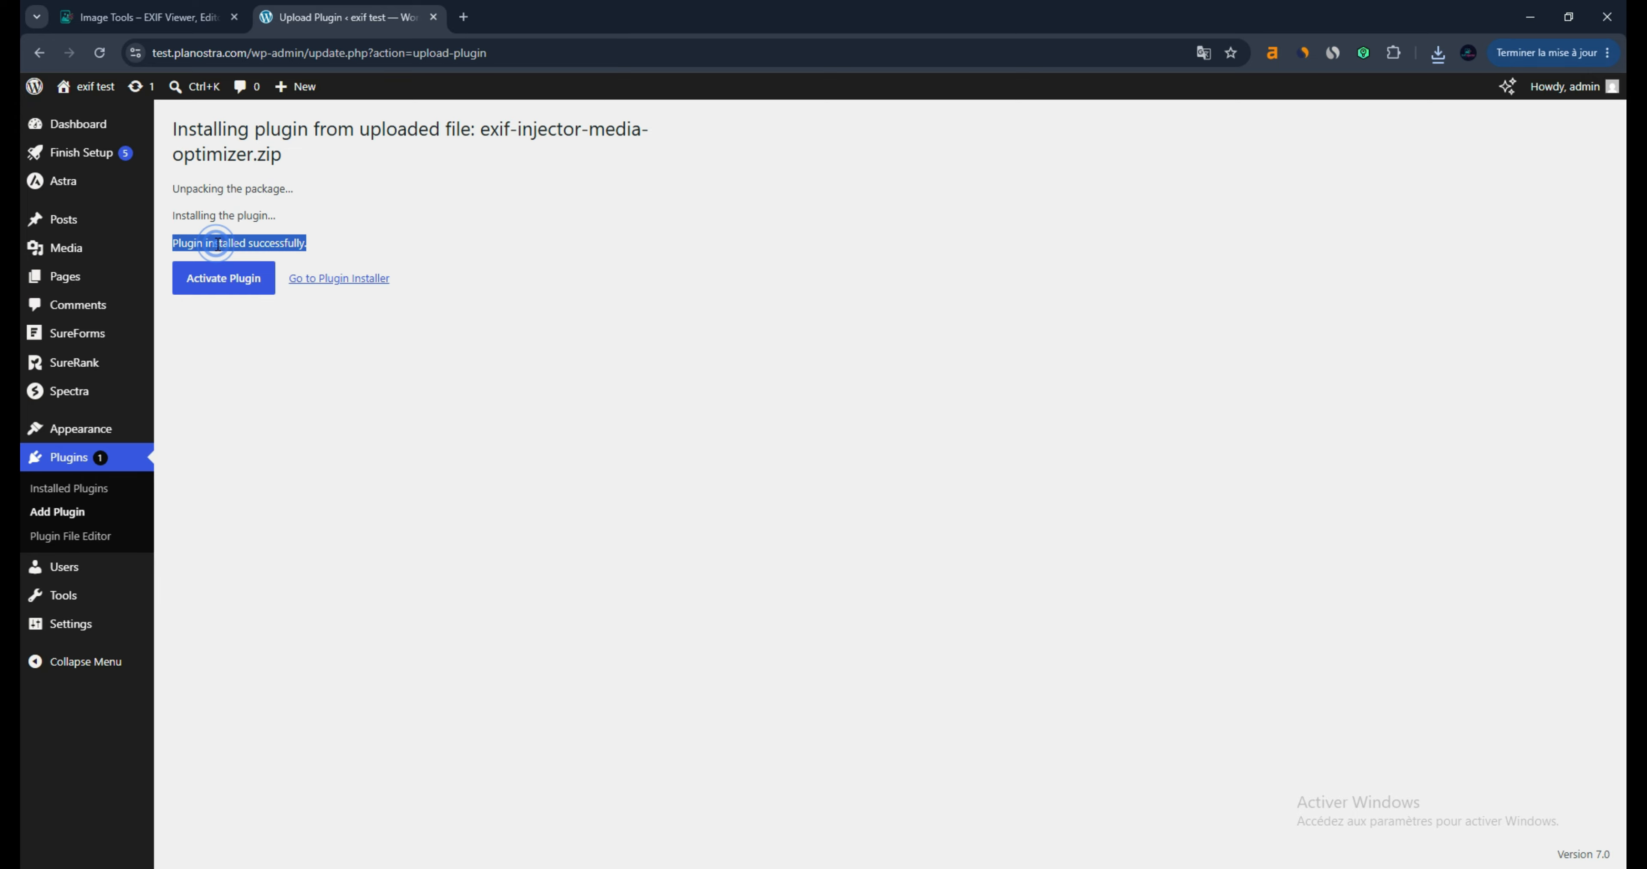
Activate the installed Exif Injector Media Optimizer plugin and open its Exif Injector settings page.
{"action": "left_click", "coordinate": [443, 251]}
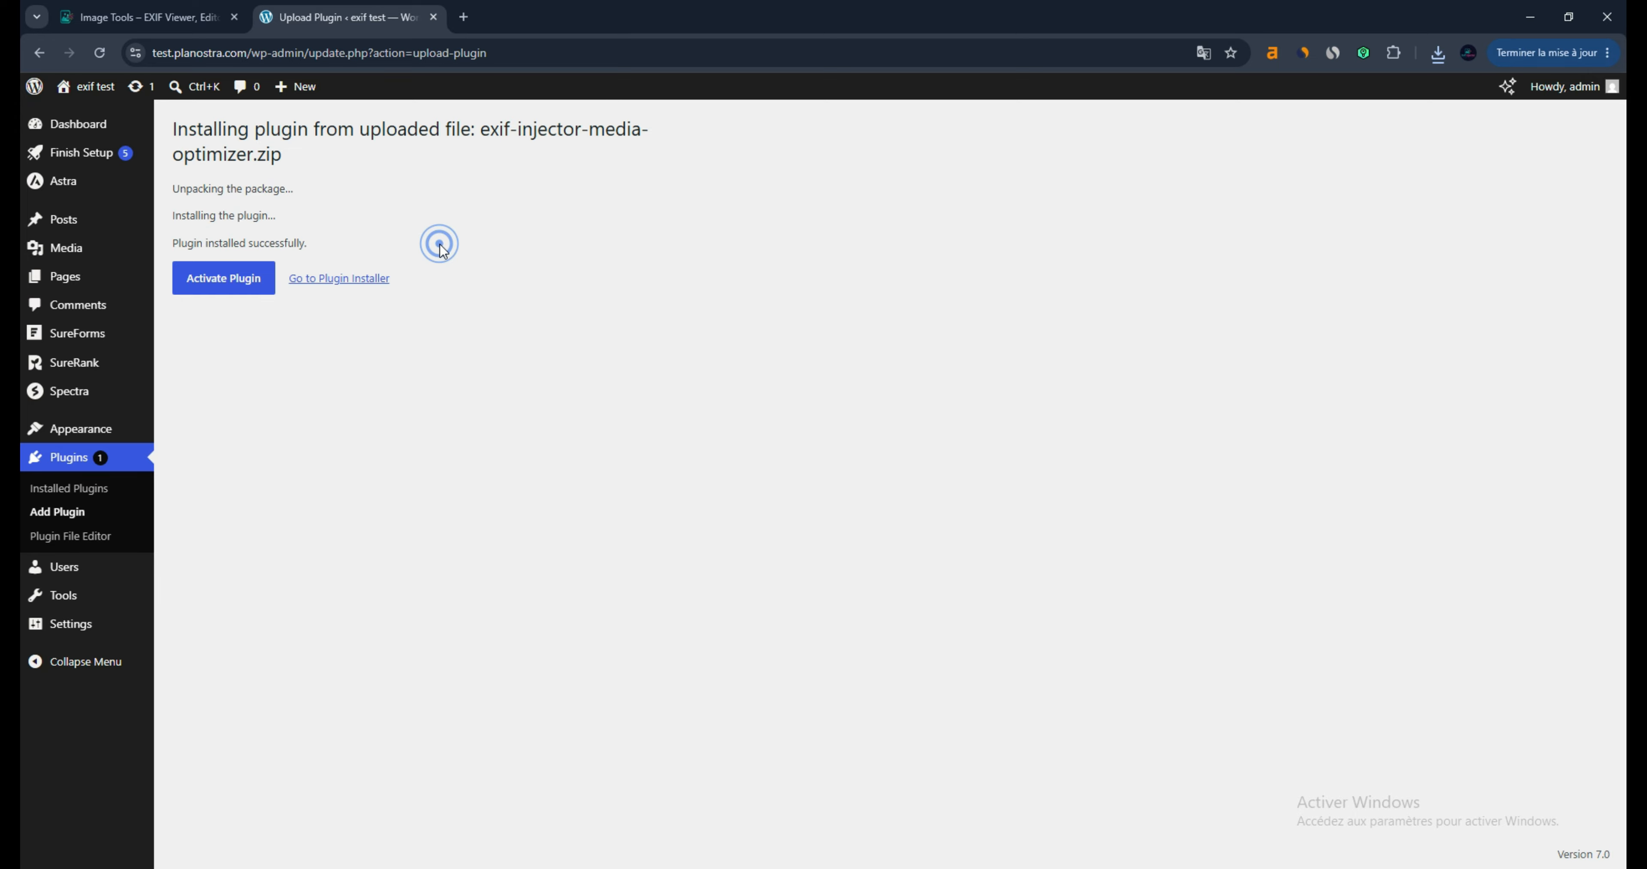
{"action": "left_click", "coordinate": [243, 281]}
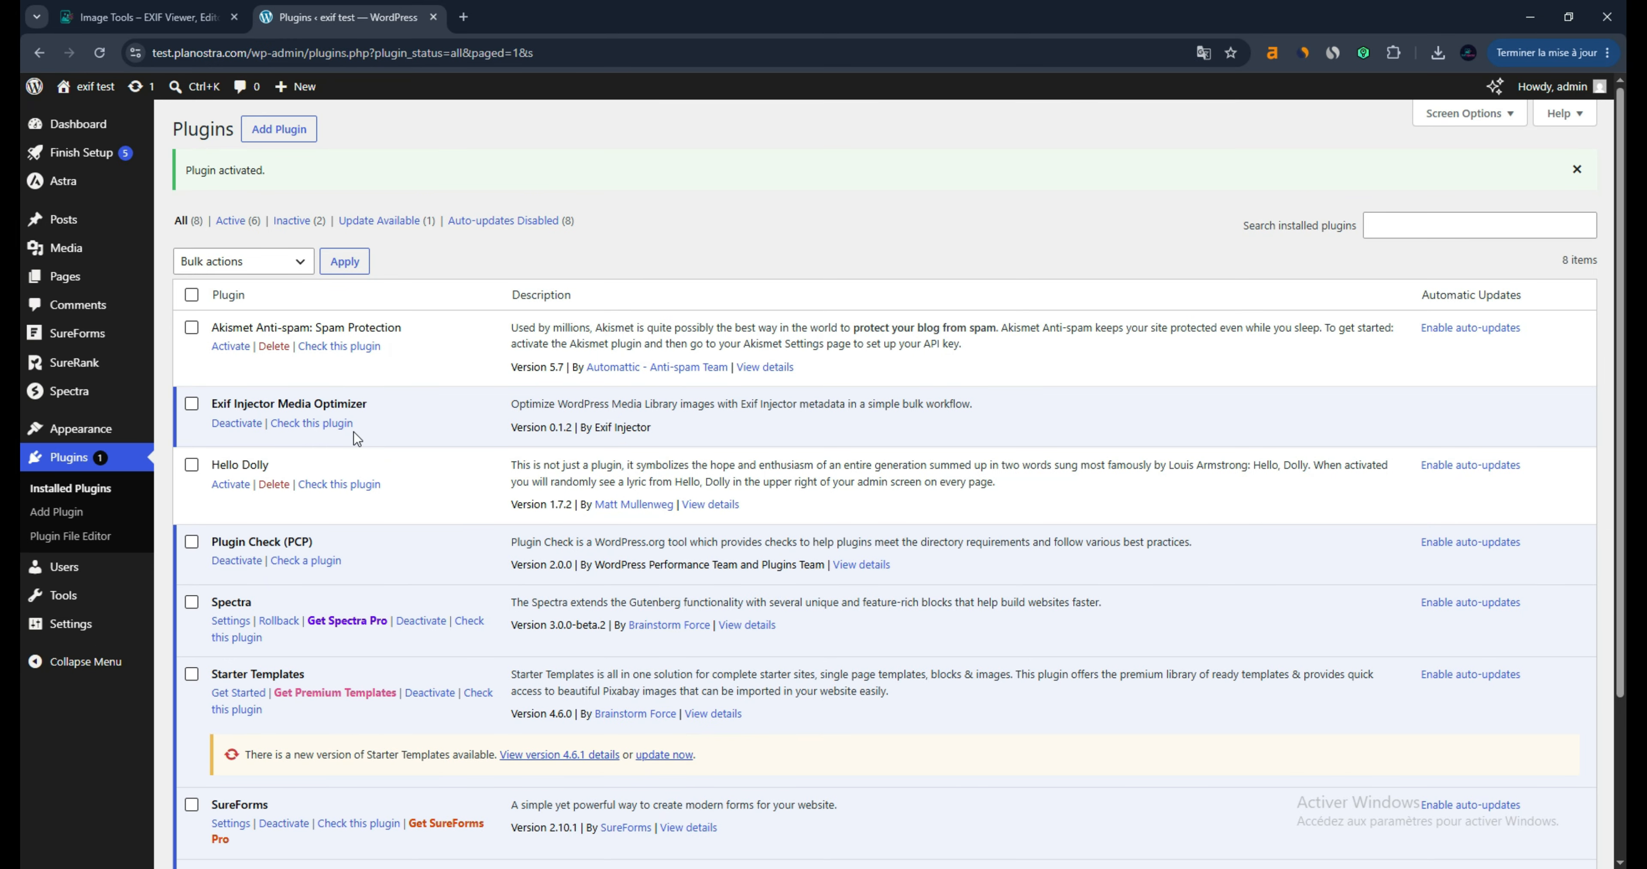
{"action": "mouse_move", "coordinate": [70, 629]}
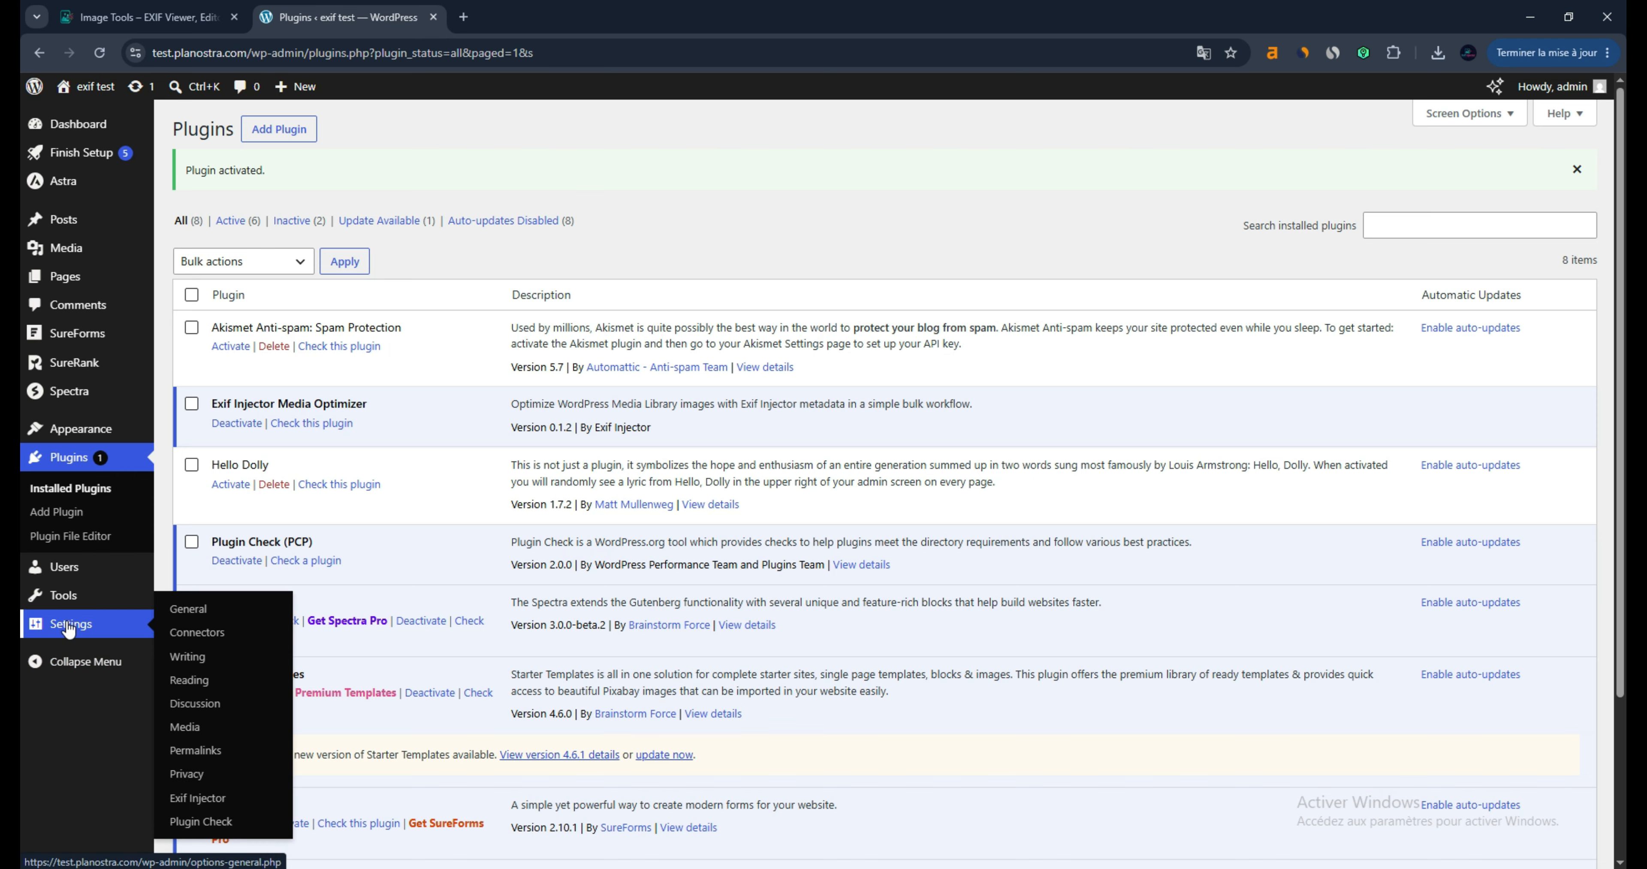
{"action": "left_click", "coordinate": [203, 800]}
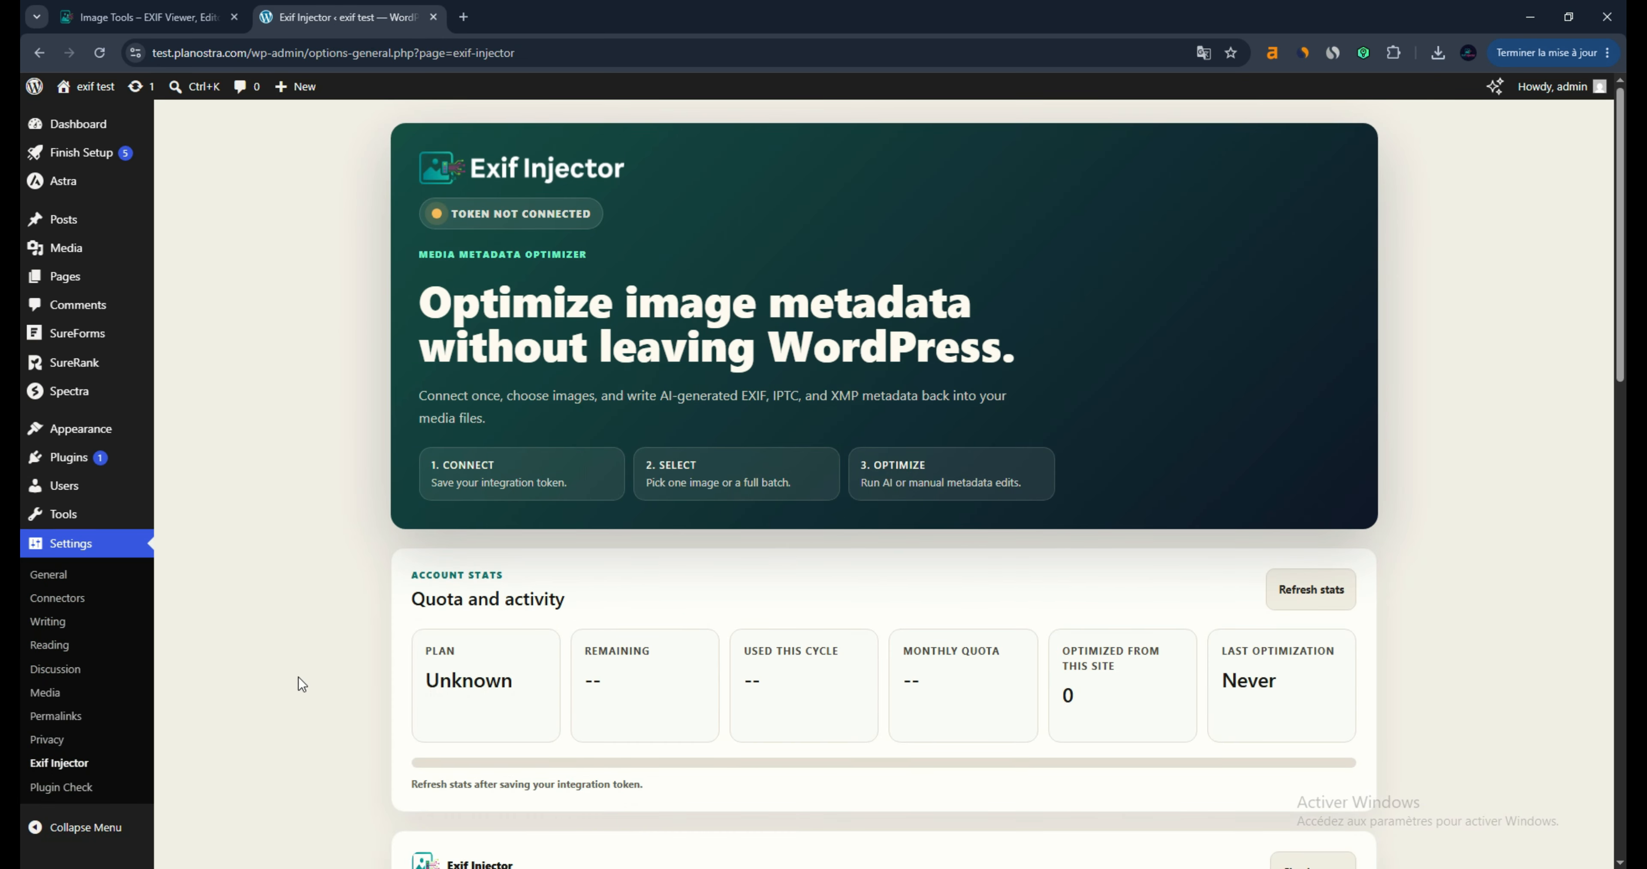
Locate the plugin's integration token field and copy the API key from the HTTP API integration on the Exif Injector site.
{"action": "scroll", "coordinate": [471, 483], "scroll_direction": "down", "scroll_amount": 7}
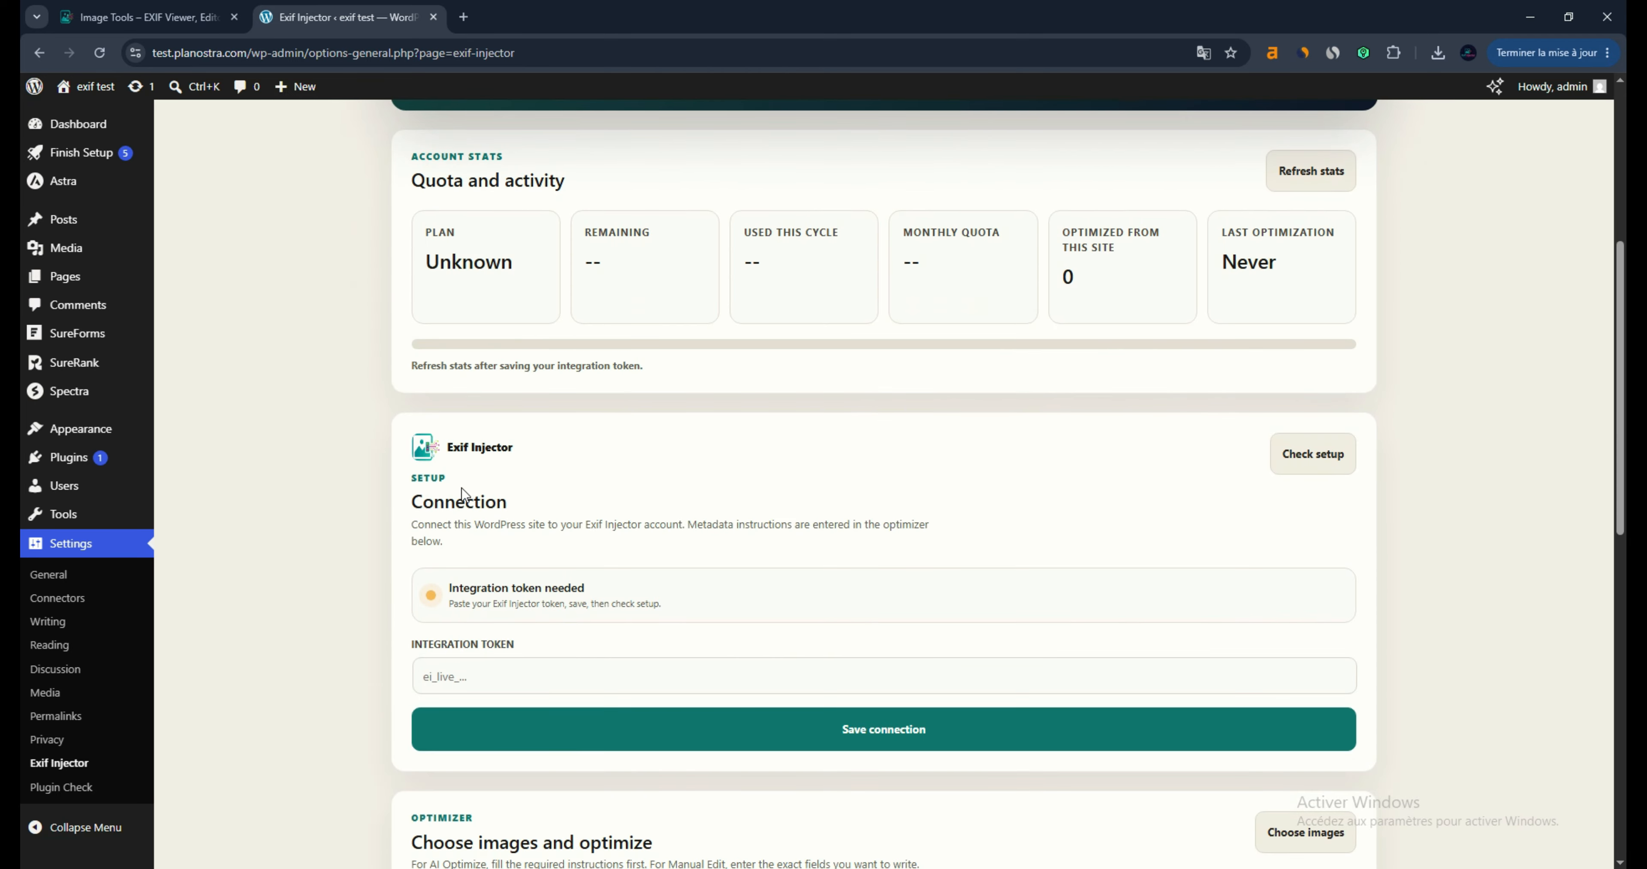
{"action": "left_click", "coordinate": [502, 592]}
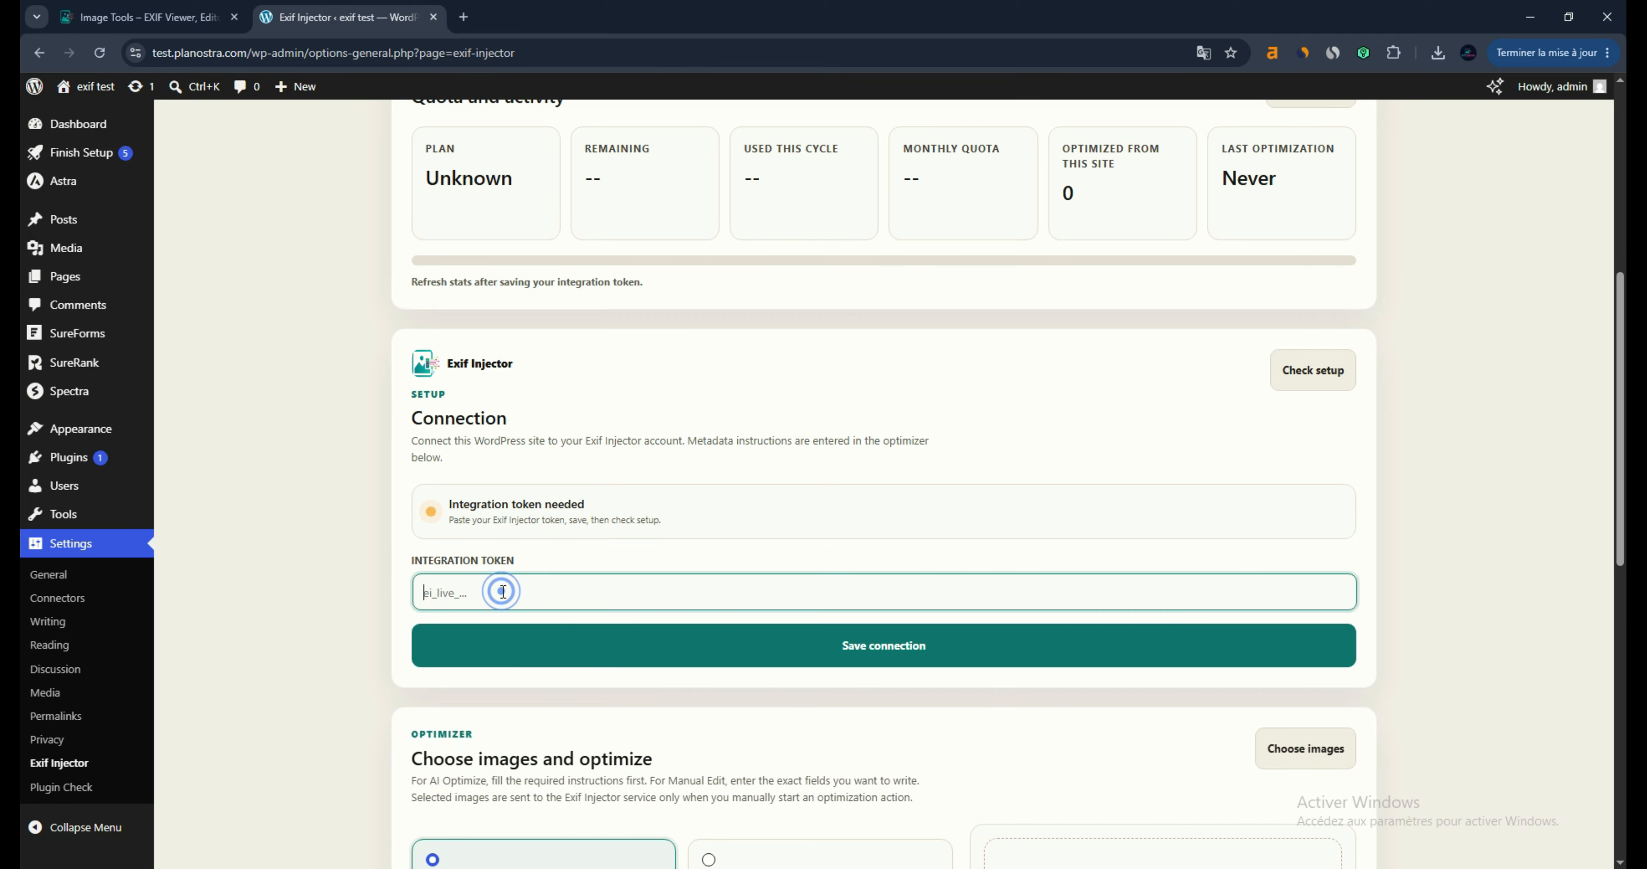
{"action": "left_click", "coordinate": [142, 12]}
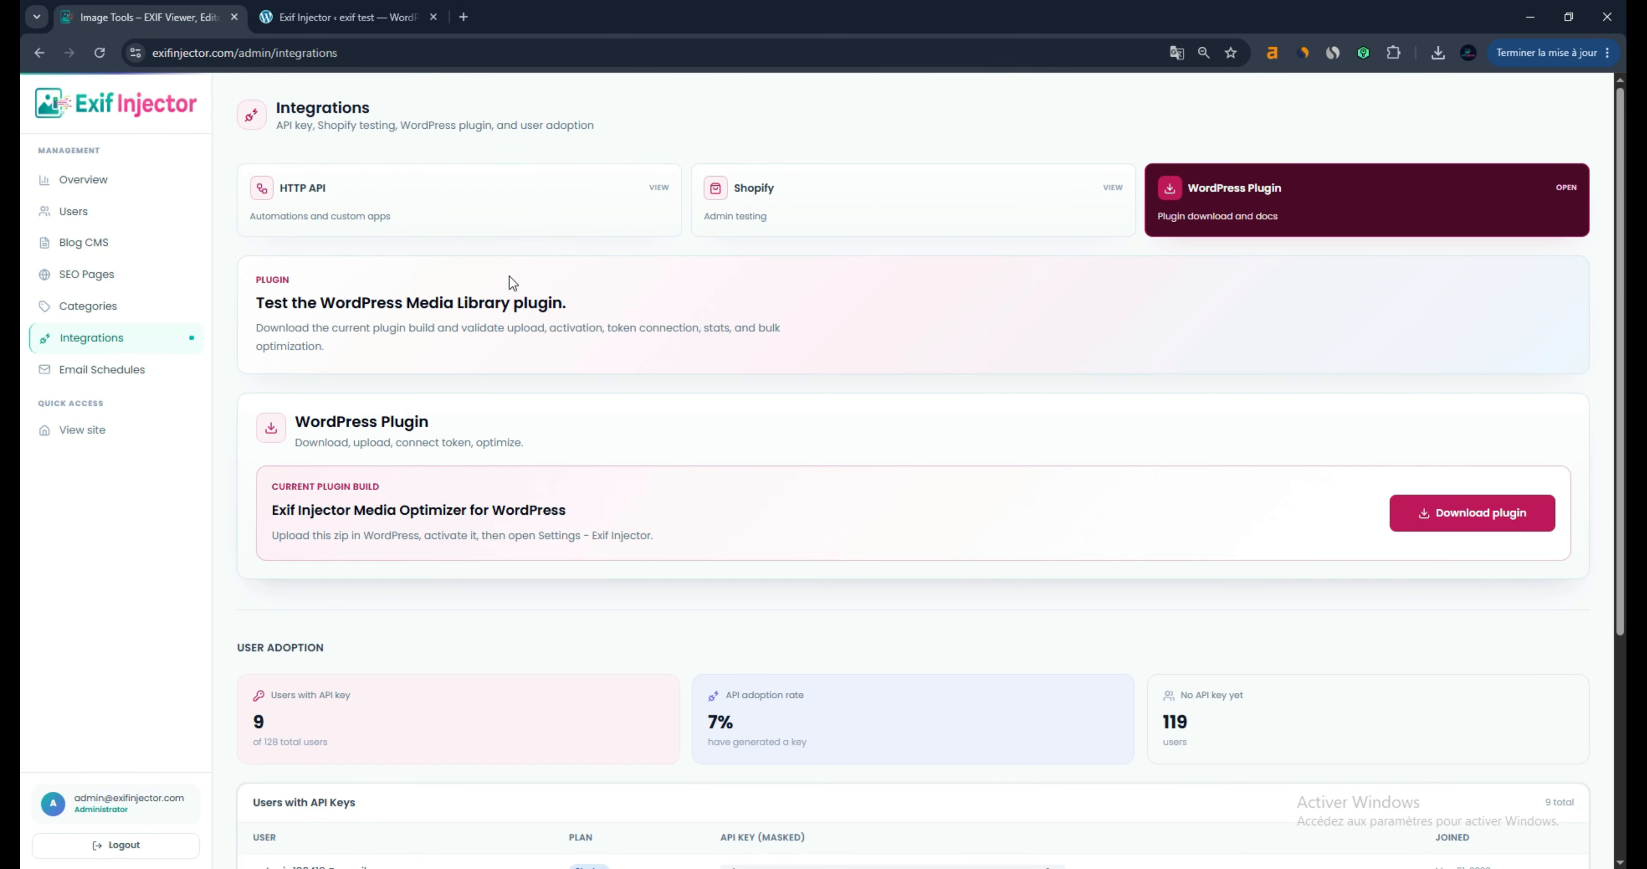
{"action": "left_click", "coordinate": [408, 211]}
{"action": "left_click", "coordinate": [1469, 430]}
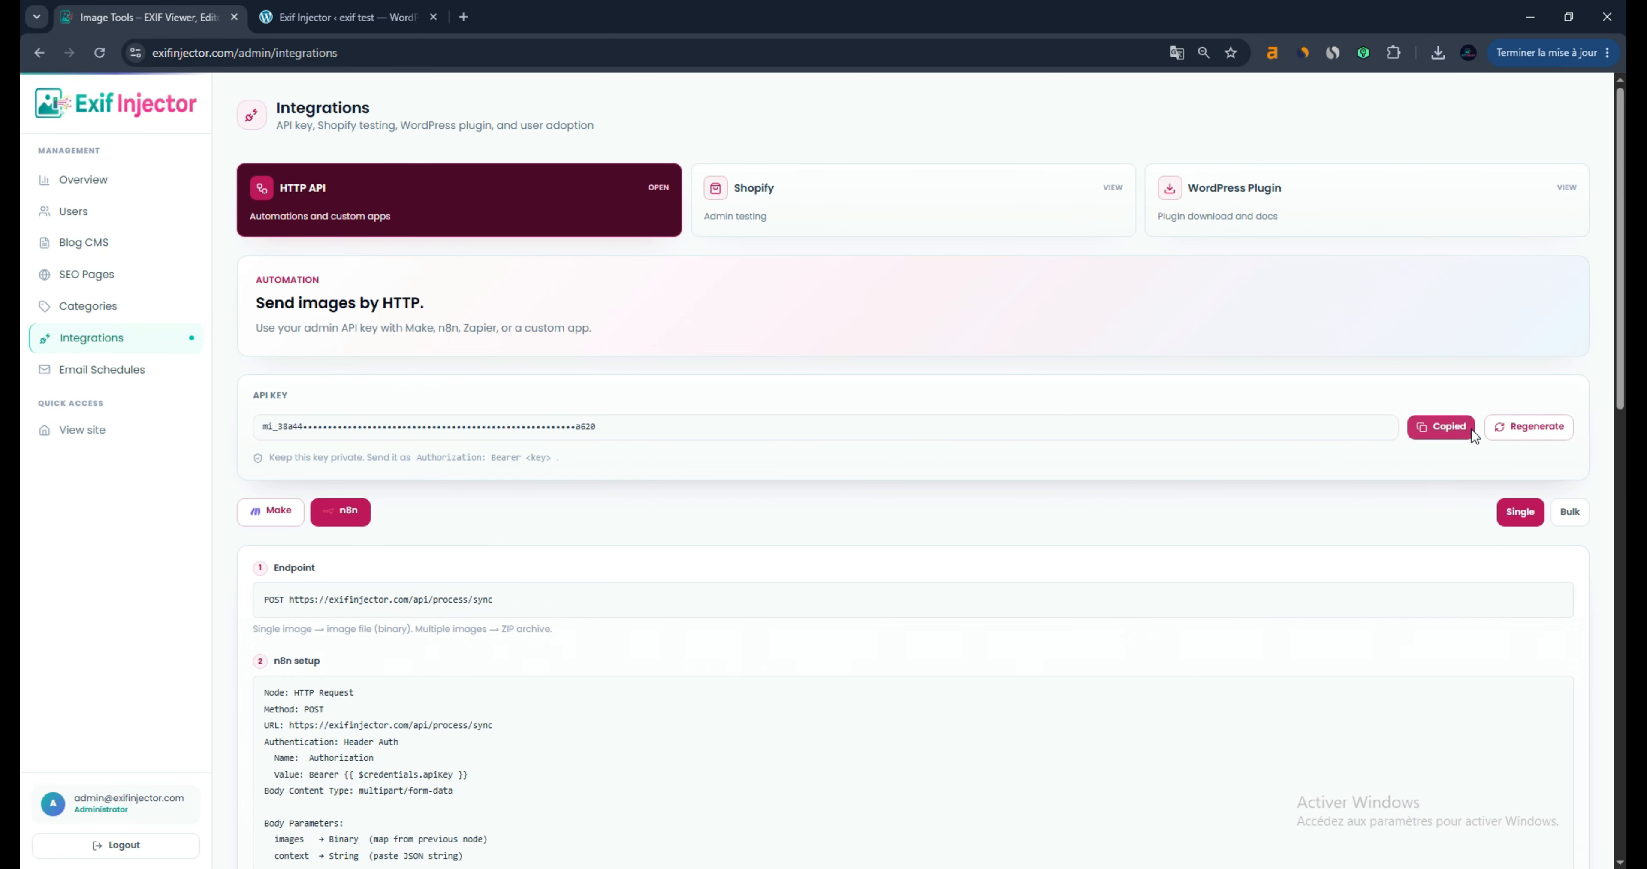
Paste the API key into the WordPress plugin's integration token field and save the connection.
{"action": "left_click", "coordinate": [339, 17]}
{"action": "right_click", "coordinate": [627, 595]}
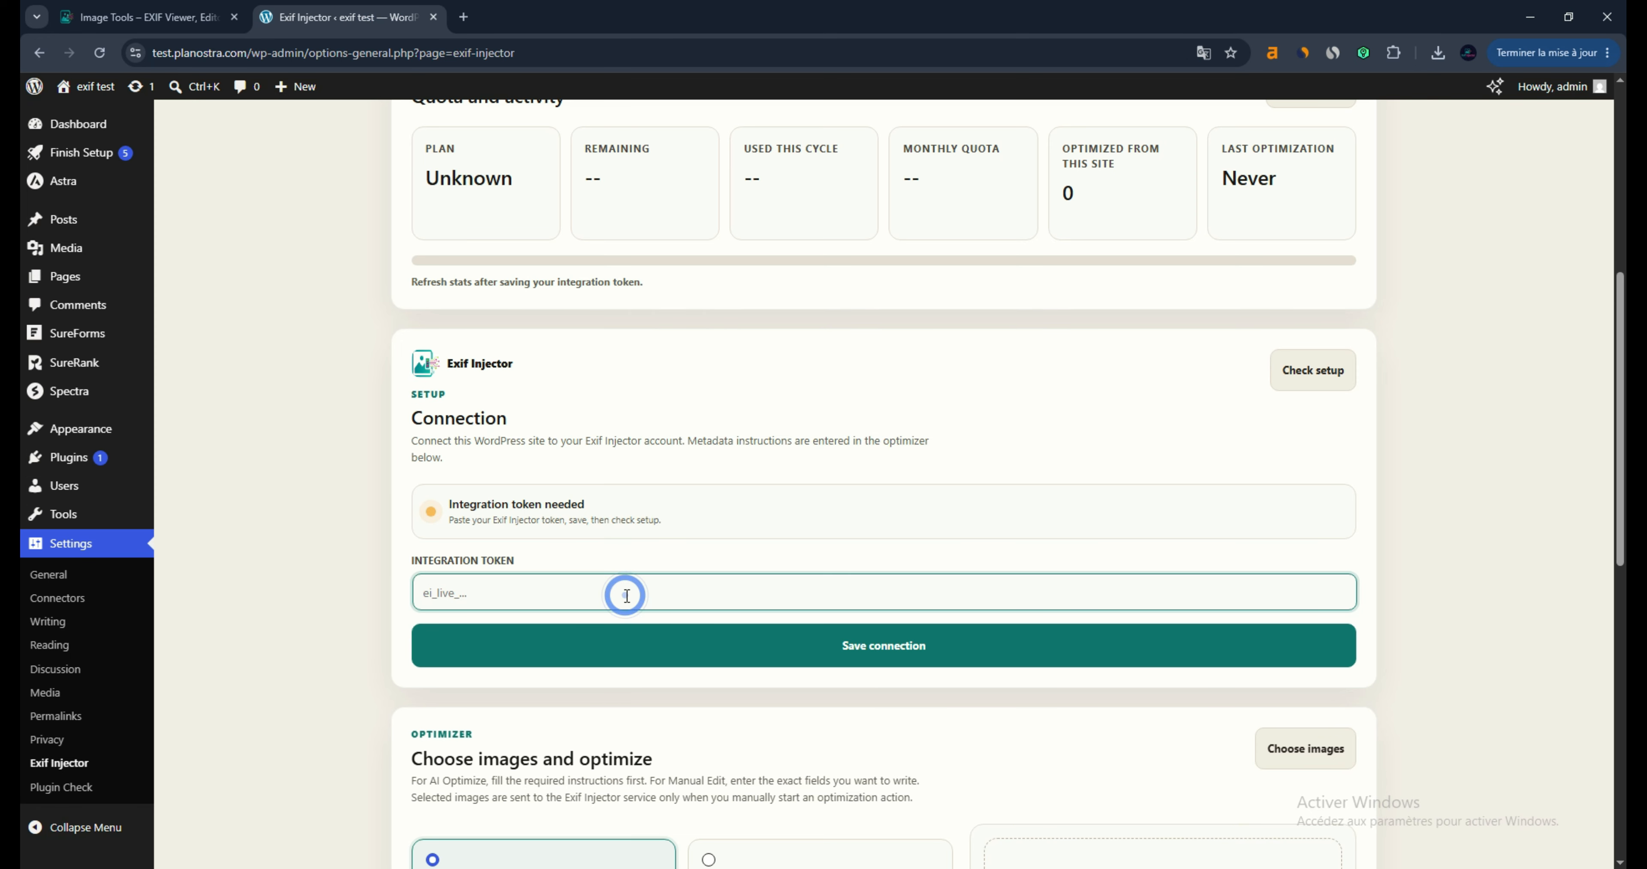
{"action": "left_click", "coordinate": [675, 405]}
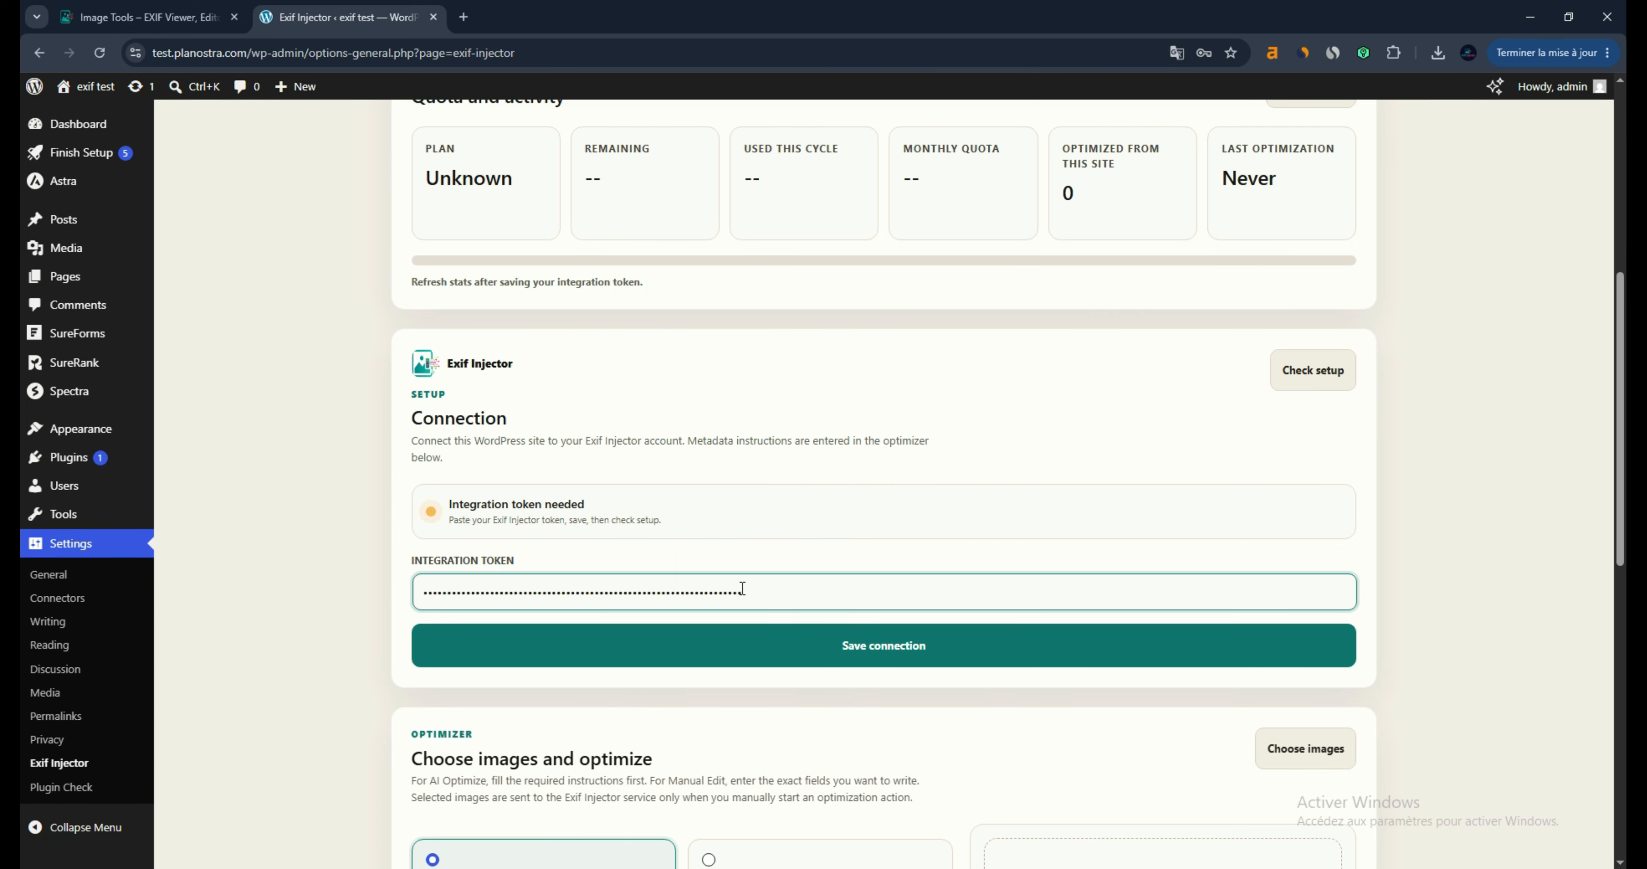
{"action": "left_click", "coordinate": [838, 645]}
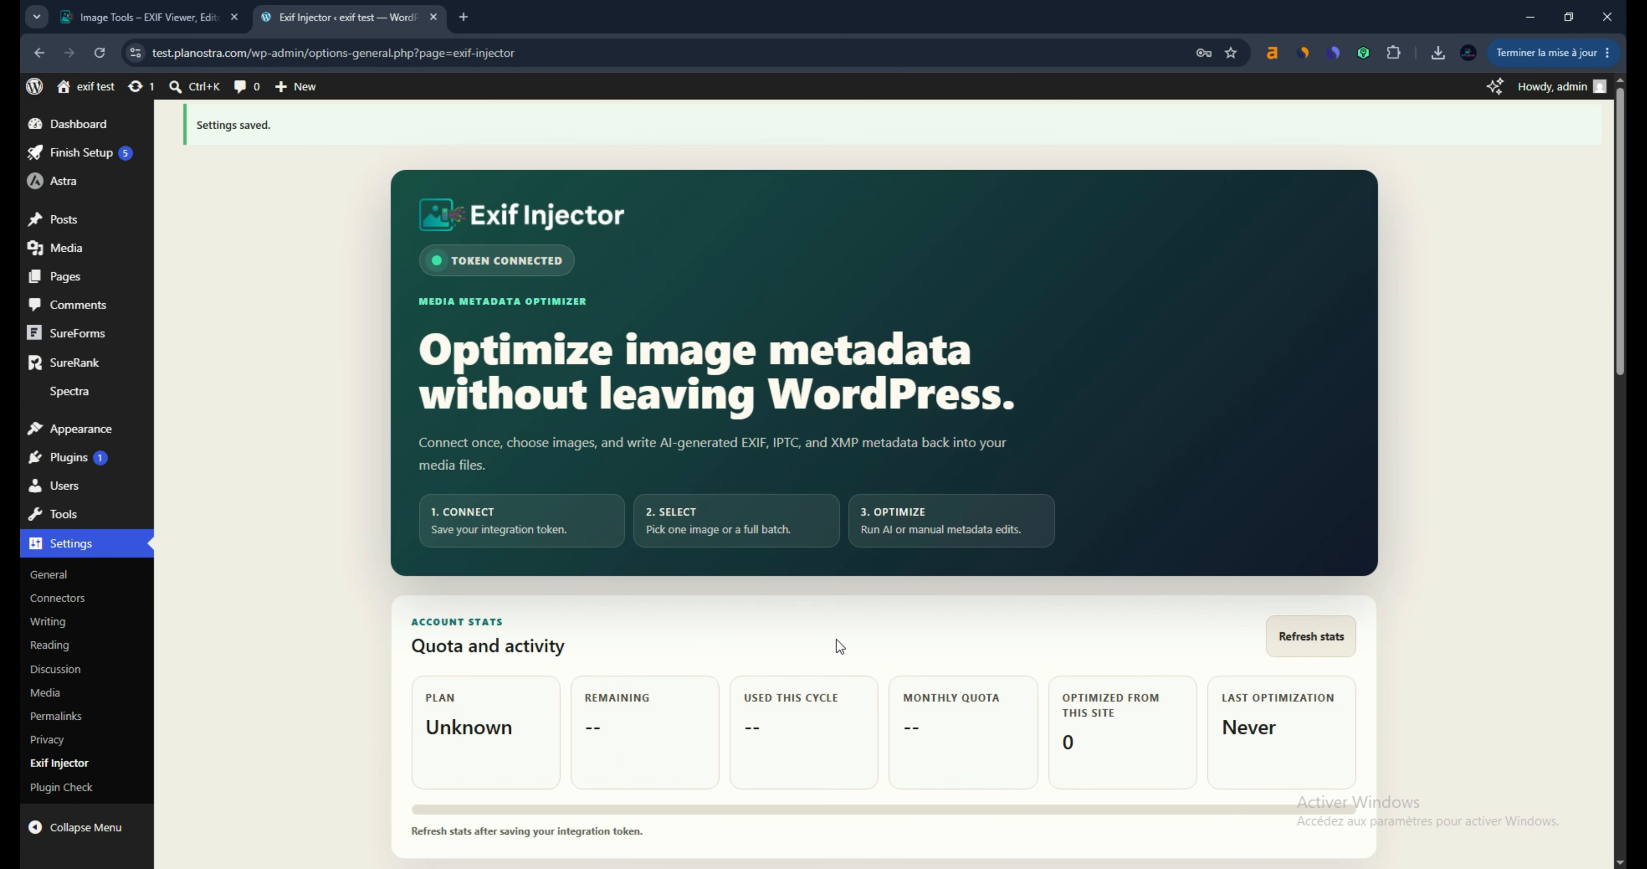
Check the saved-settings notice and the account's plan and monthly quota in the plugin's stats.
{"action": "triple_click", "coordinate": [465, 394]}
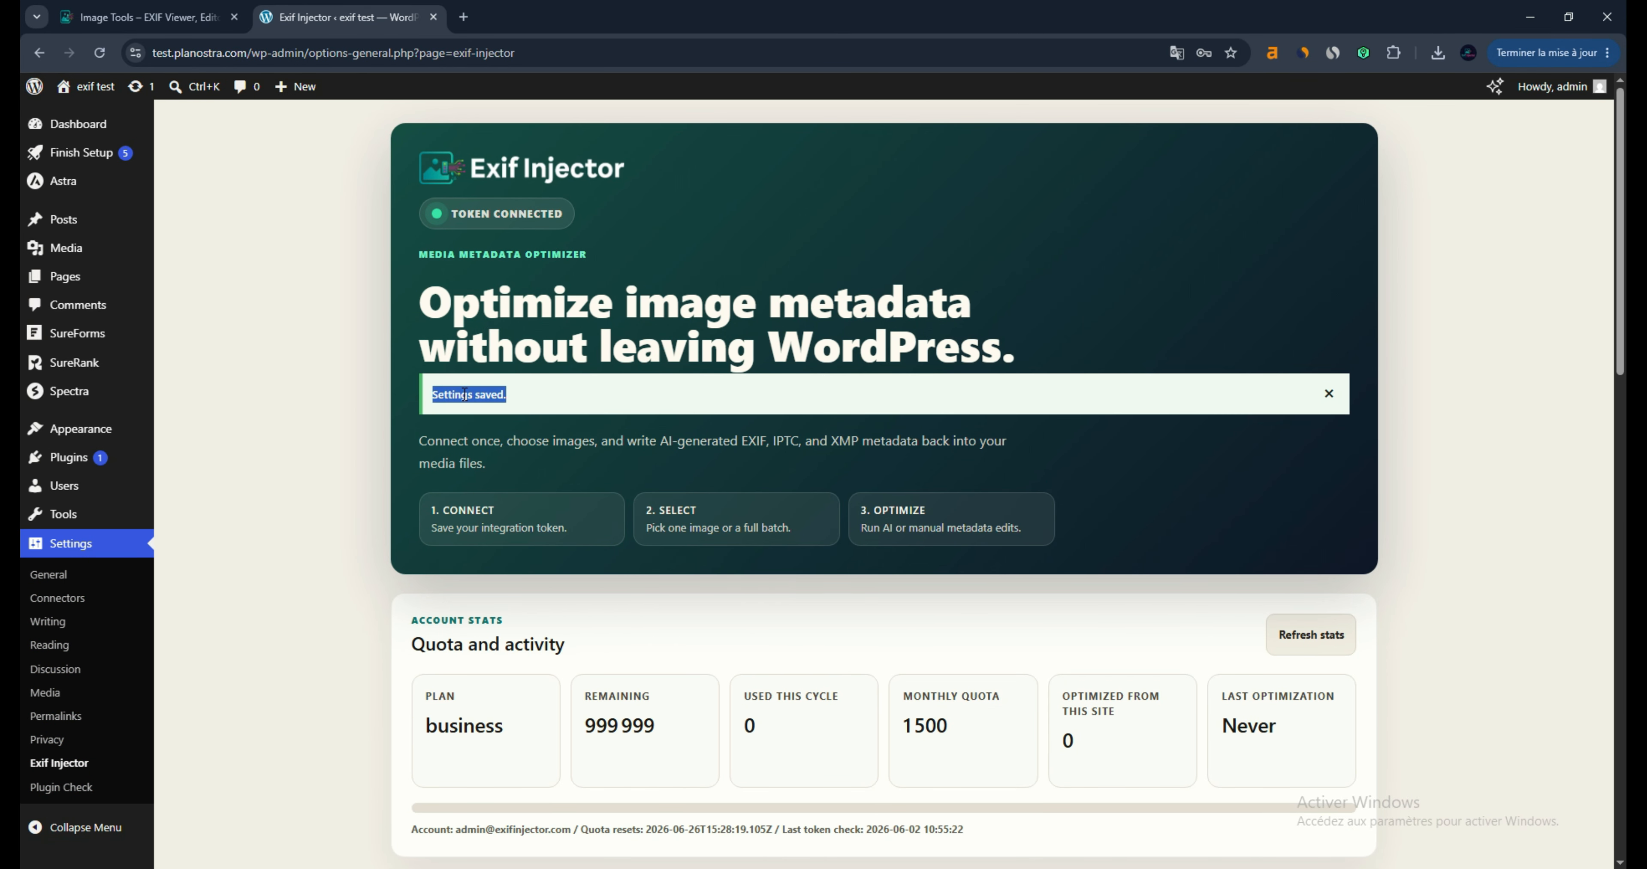
{"action": "left_click", "coordinate": [343, 476]}
{"action": "scroll", "coordinate": [346, 476], "scroll_direction": "down", "scroll_amount": 5}
{"action": "left_click_drag", "start_coordinate": [425, 391], "coordinate": [524, 414]}
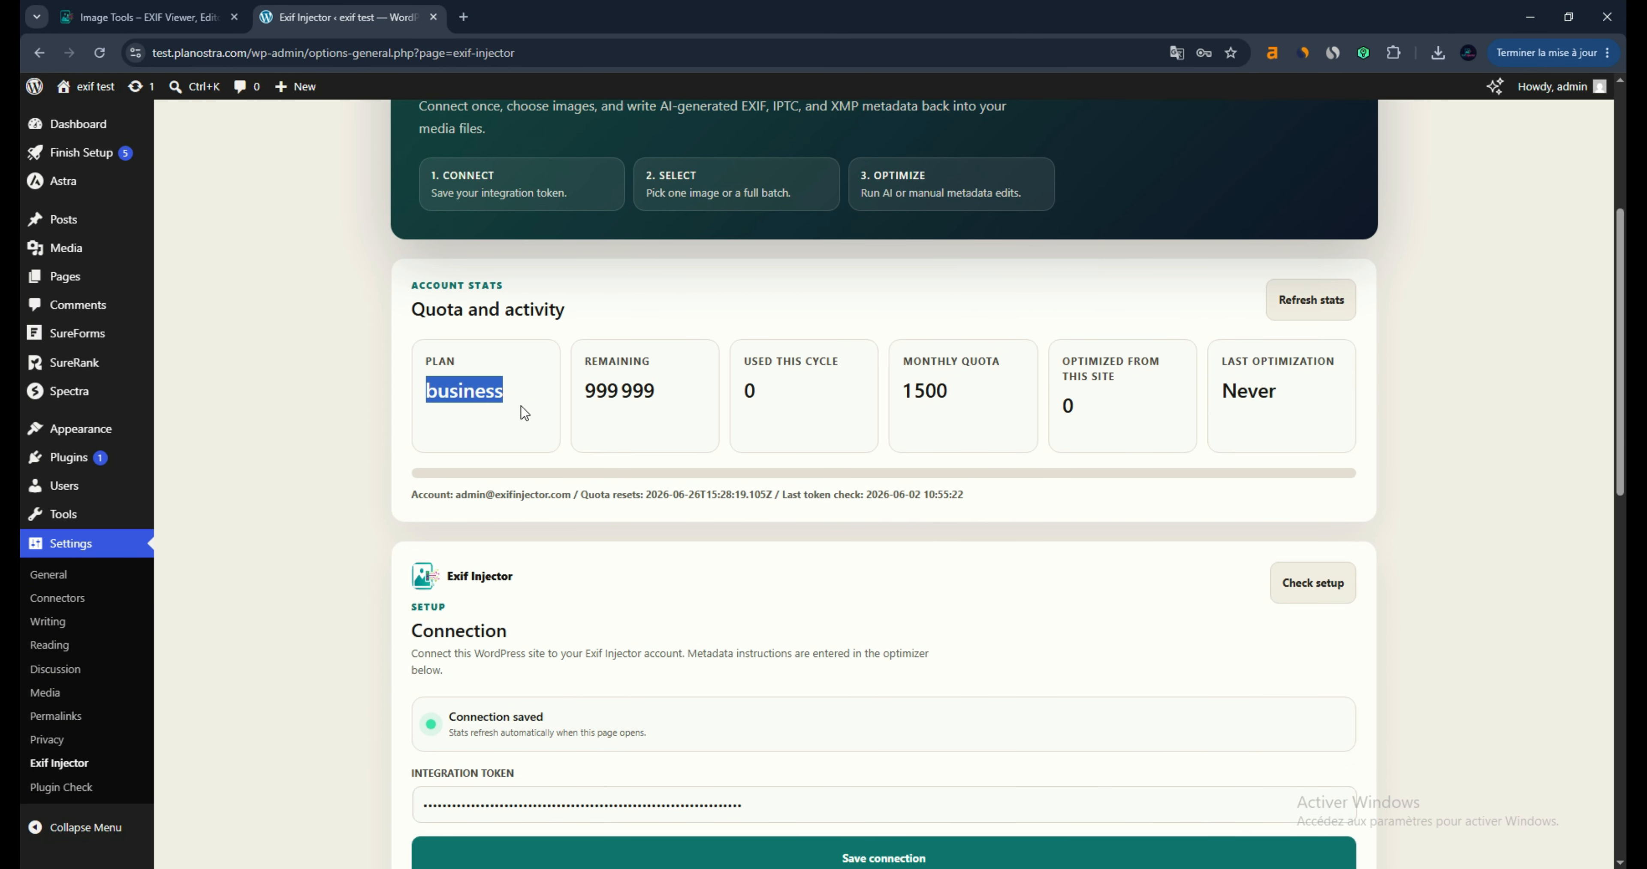
{"action": "left_click_drag", "start_coordinate": [889, 413], "coordinate": [1027, 407]}
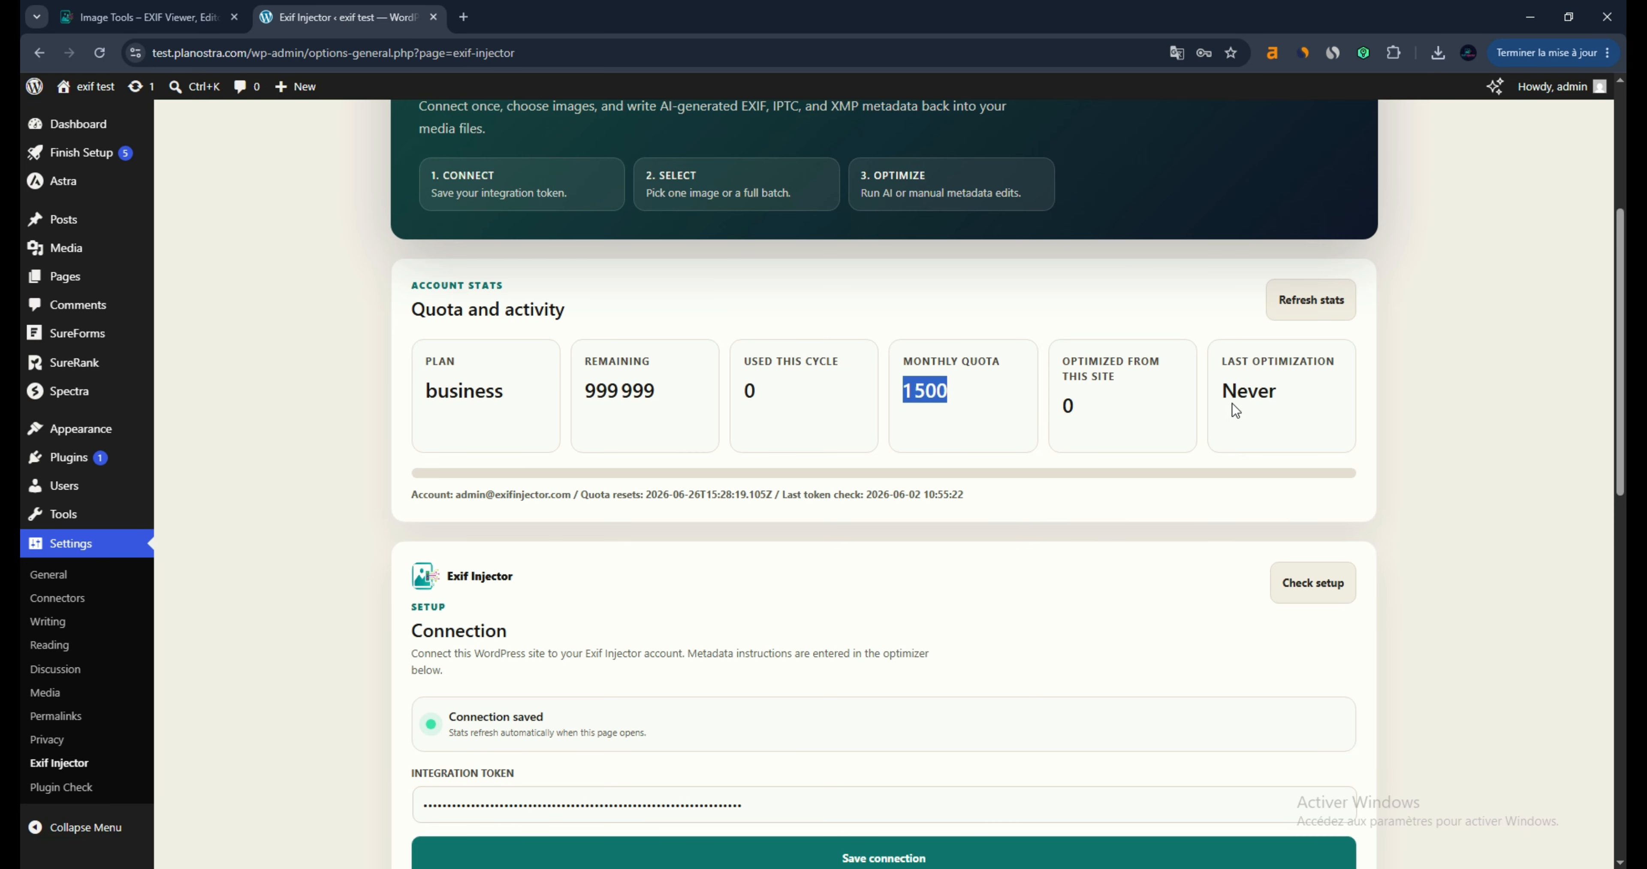
Choose the media library image "chatgpt image 21 mai 2026, 19 45 02" for the optimizer.
{"action": "scroll", "coordinate": [1249, 454], "scroll_direction": "down", "scroll_amount": 10}
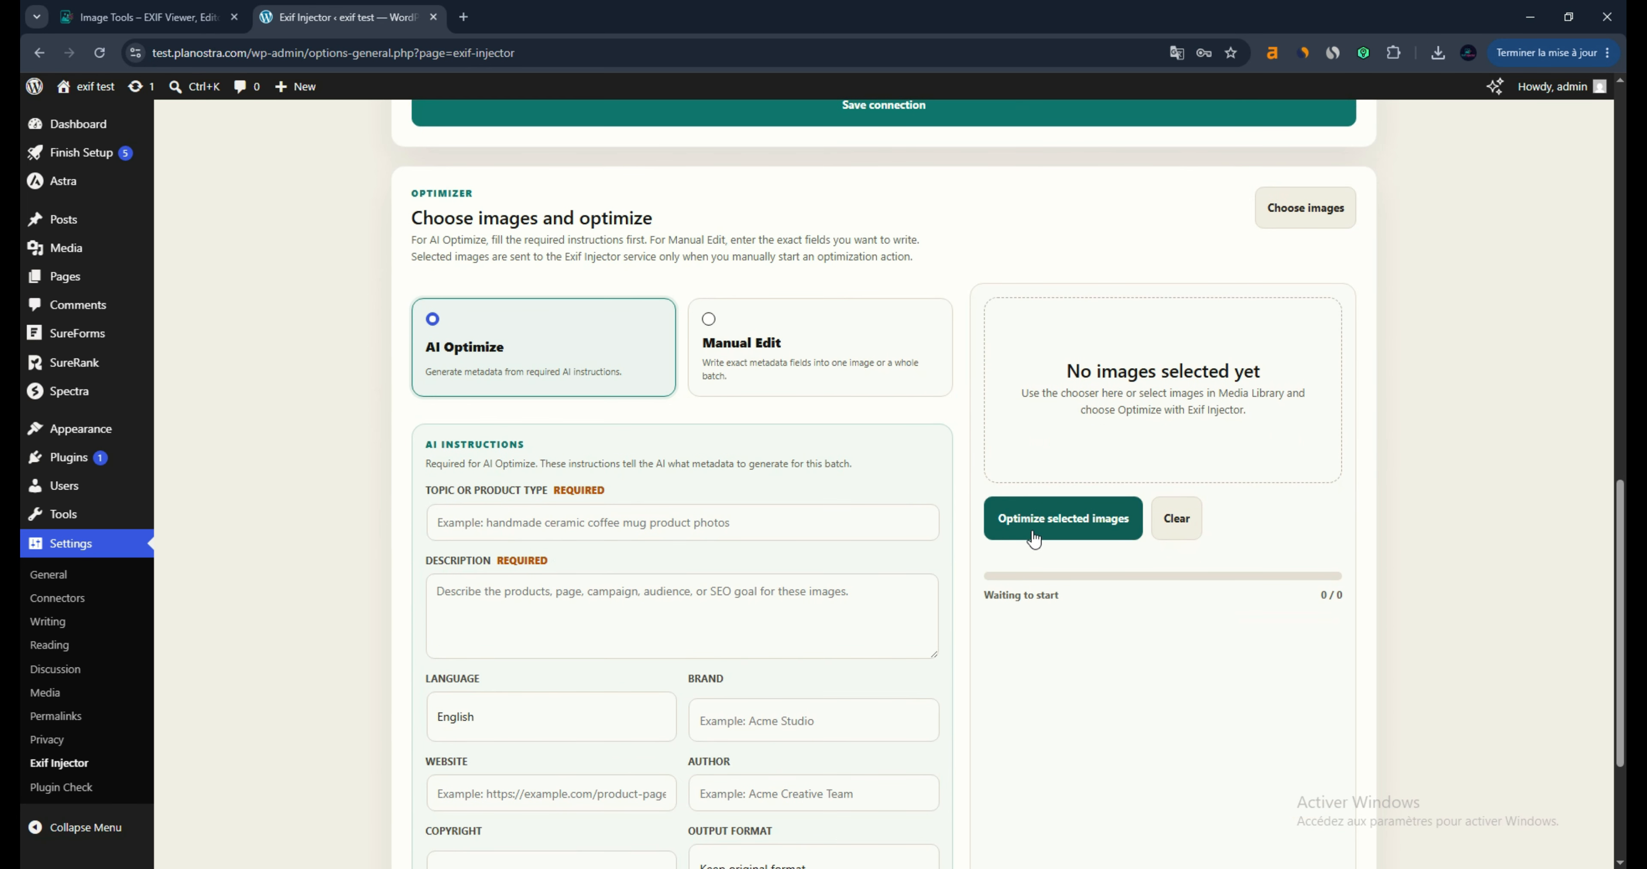
{"action": "scroll", "coordinate": [663, 470], "scroll_direction": "down", "scroll_amount": 1}
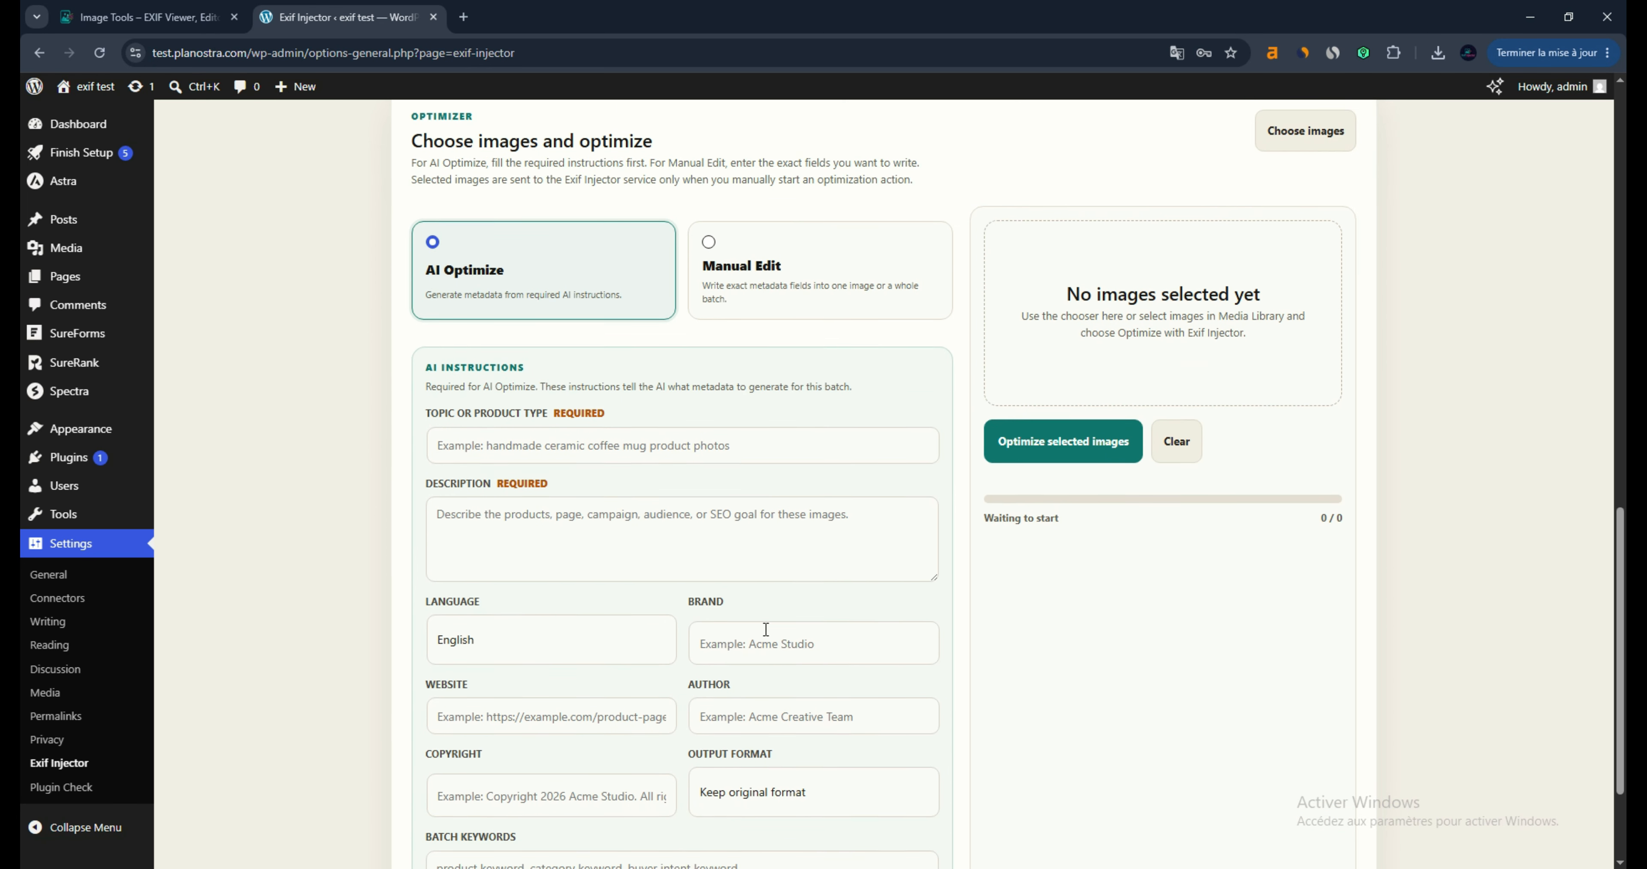
{"action": "left_click", "coordinate": [1291, 124]}
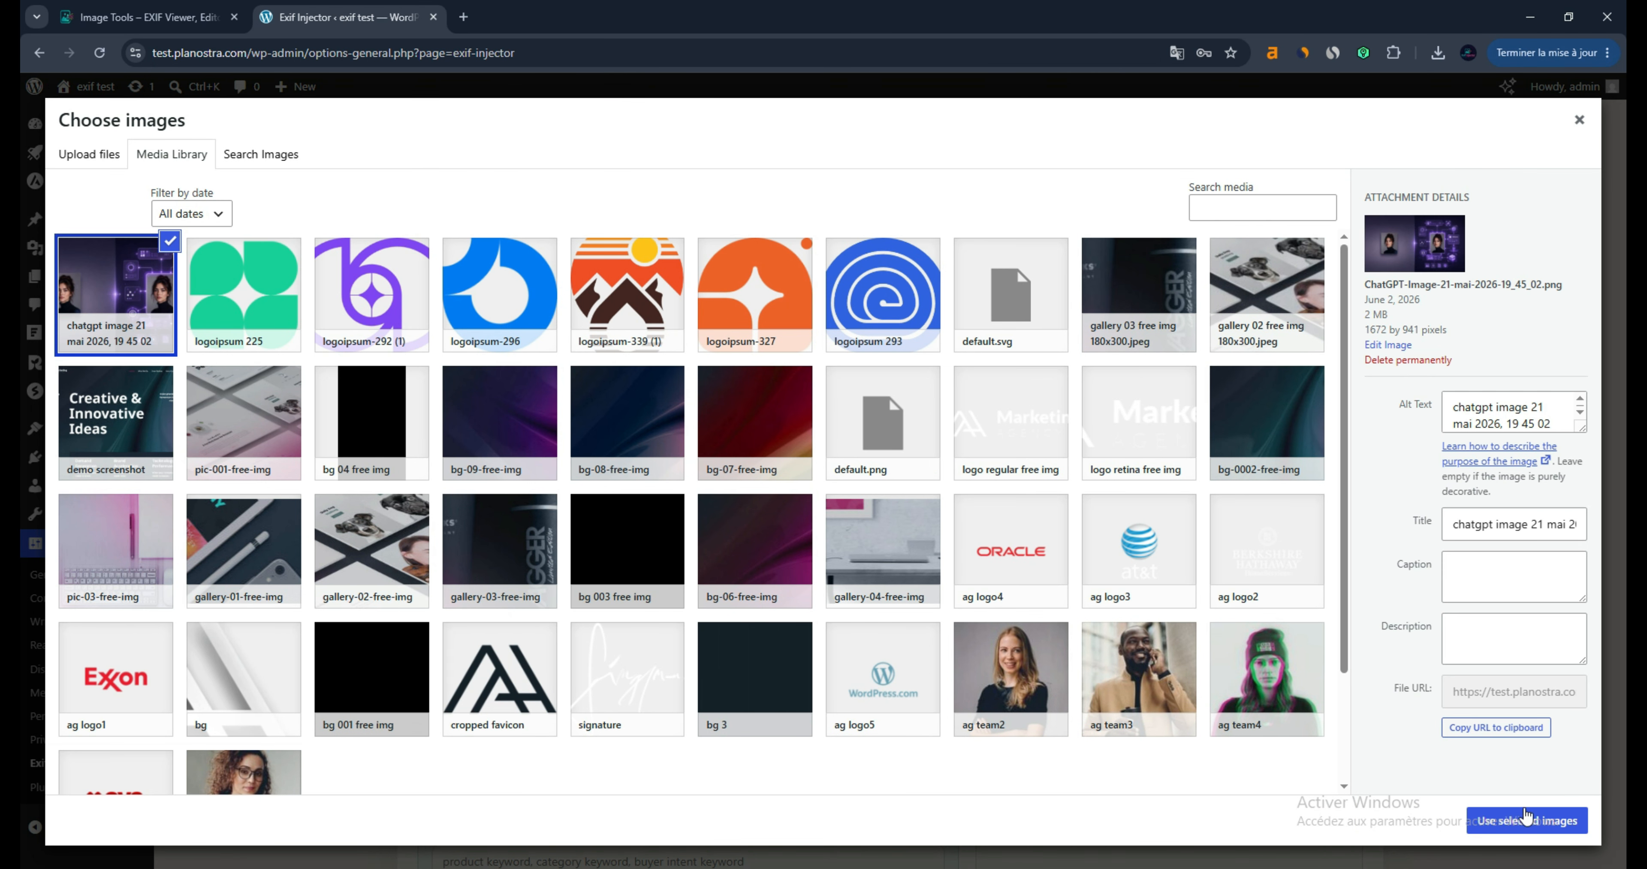
{"action": "left_click", "coordinate": [1529, 821]}
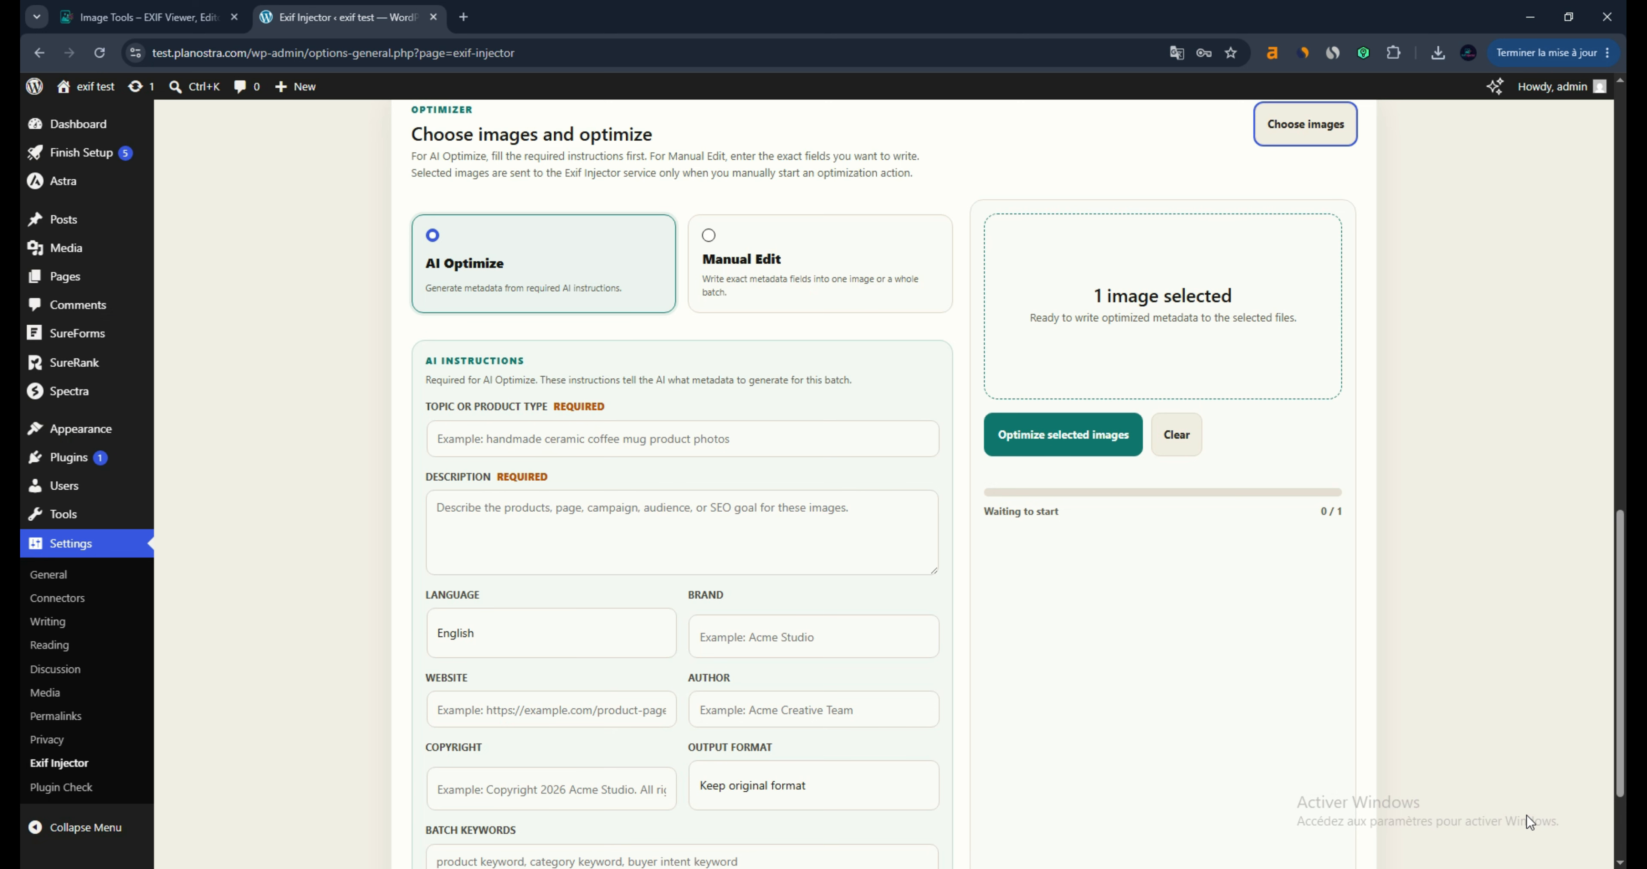
Set the AI topic to "exif injector metadata" and paste the description beginning "Free AI image tools to view, edit, inject or remove EXIF".
{"action": "left_click", "coordinate": [750, 446]}
{"action": "type", "text": "exif injector metadata"}
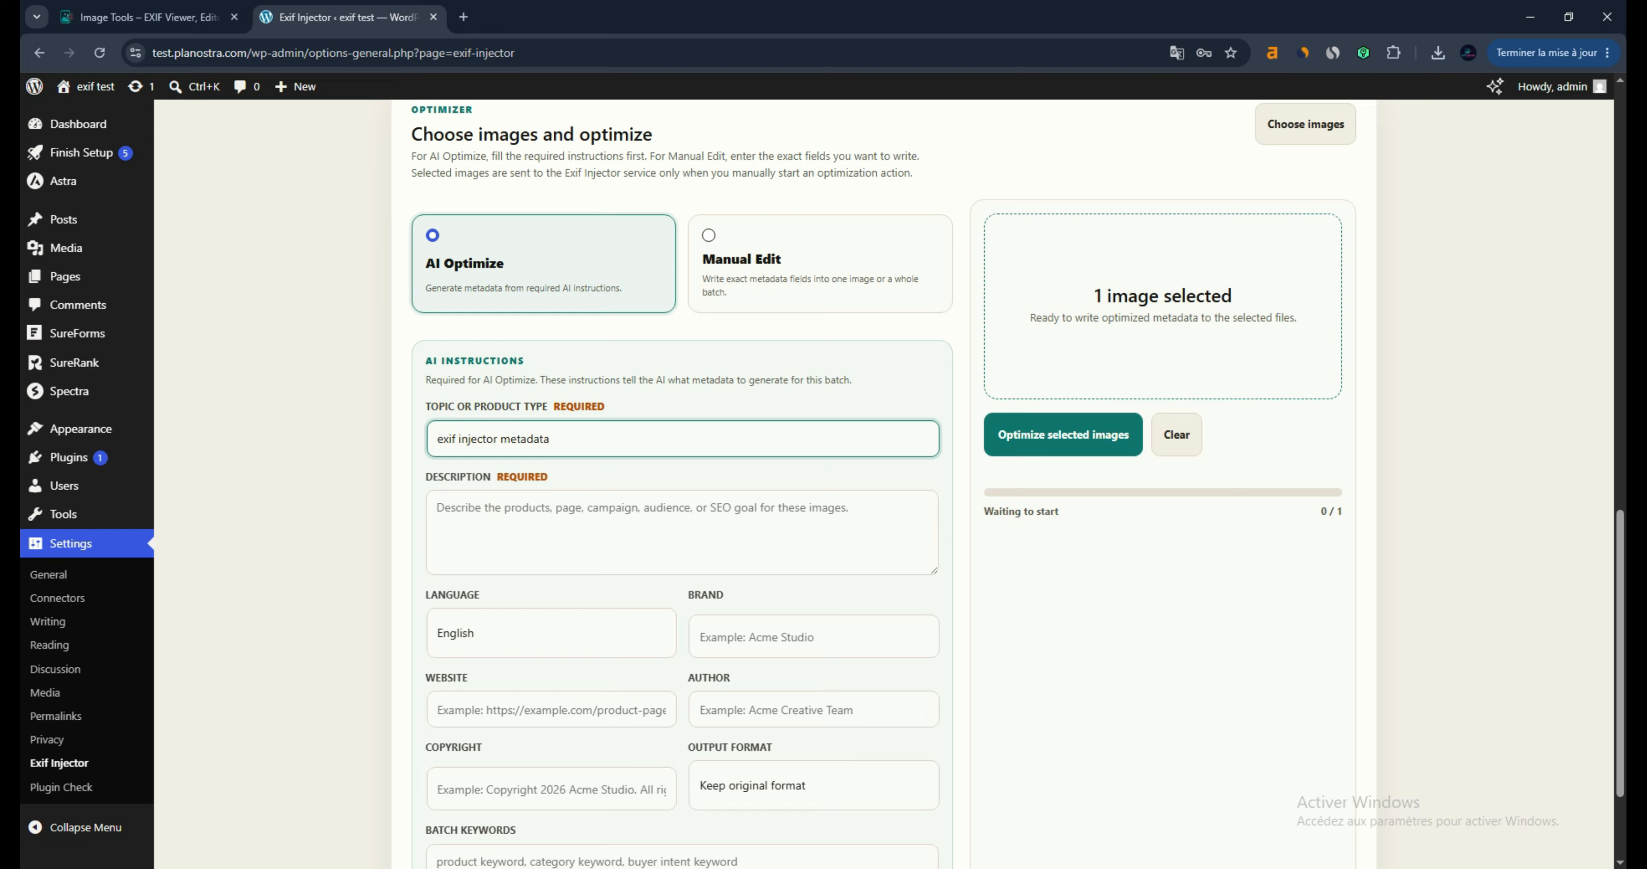
{"action": "left_click", "coordinate": [704, 530]}
{"action": "key", "text": "ctrl+v"}
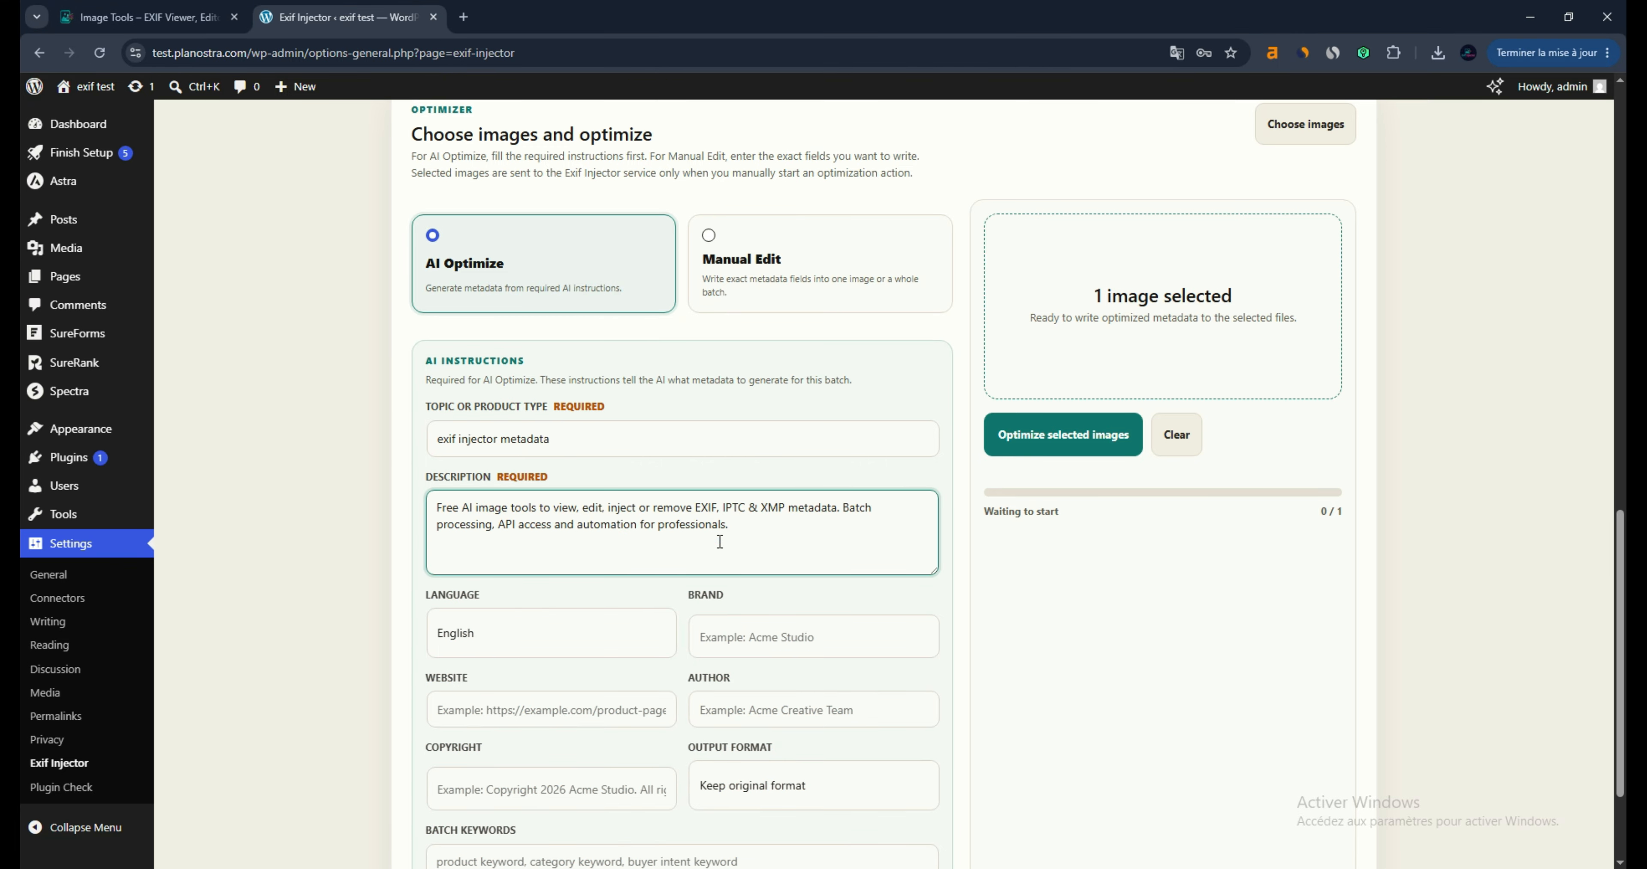
{"action": "left_click", "coordinate": [729, 634]}
{"action": "type", "text": "Exif Injector"}
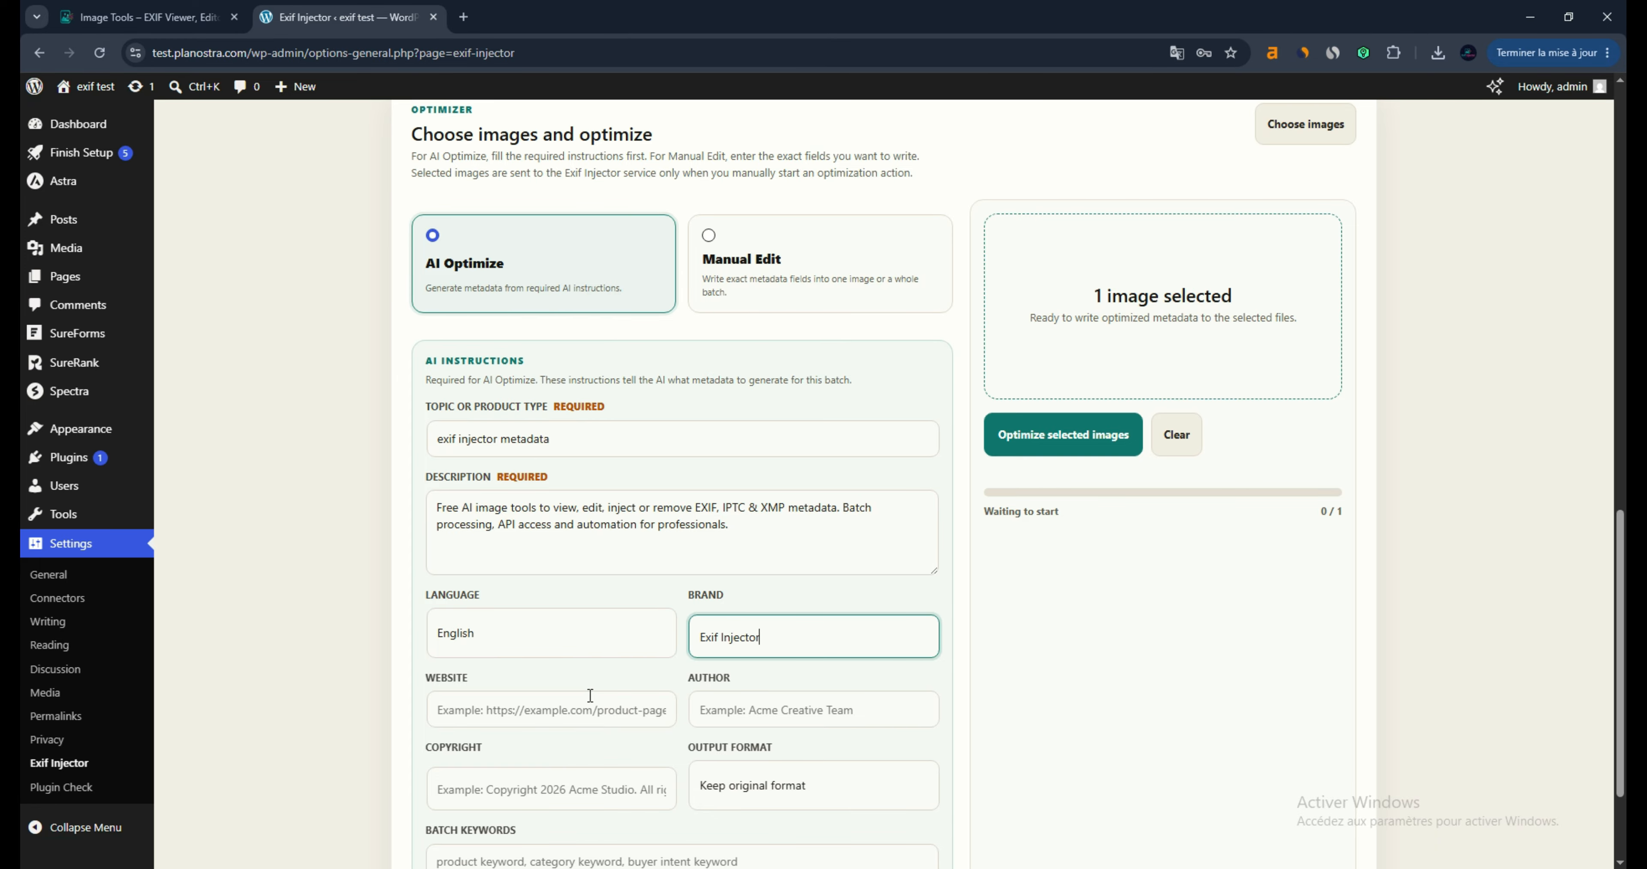
{"action": "left_click", "coordinate": [582, 709]}
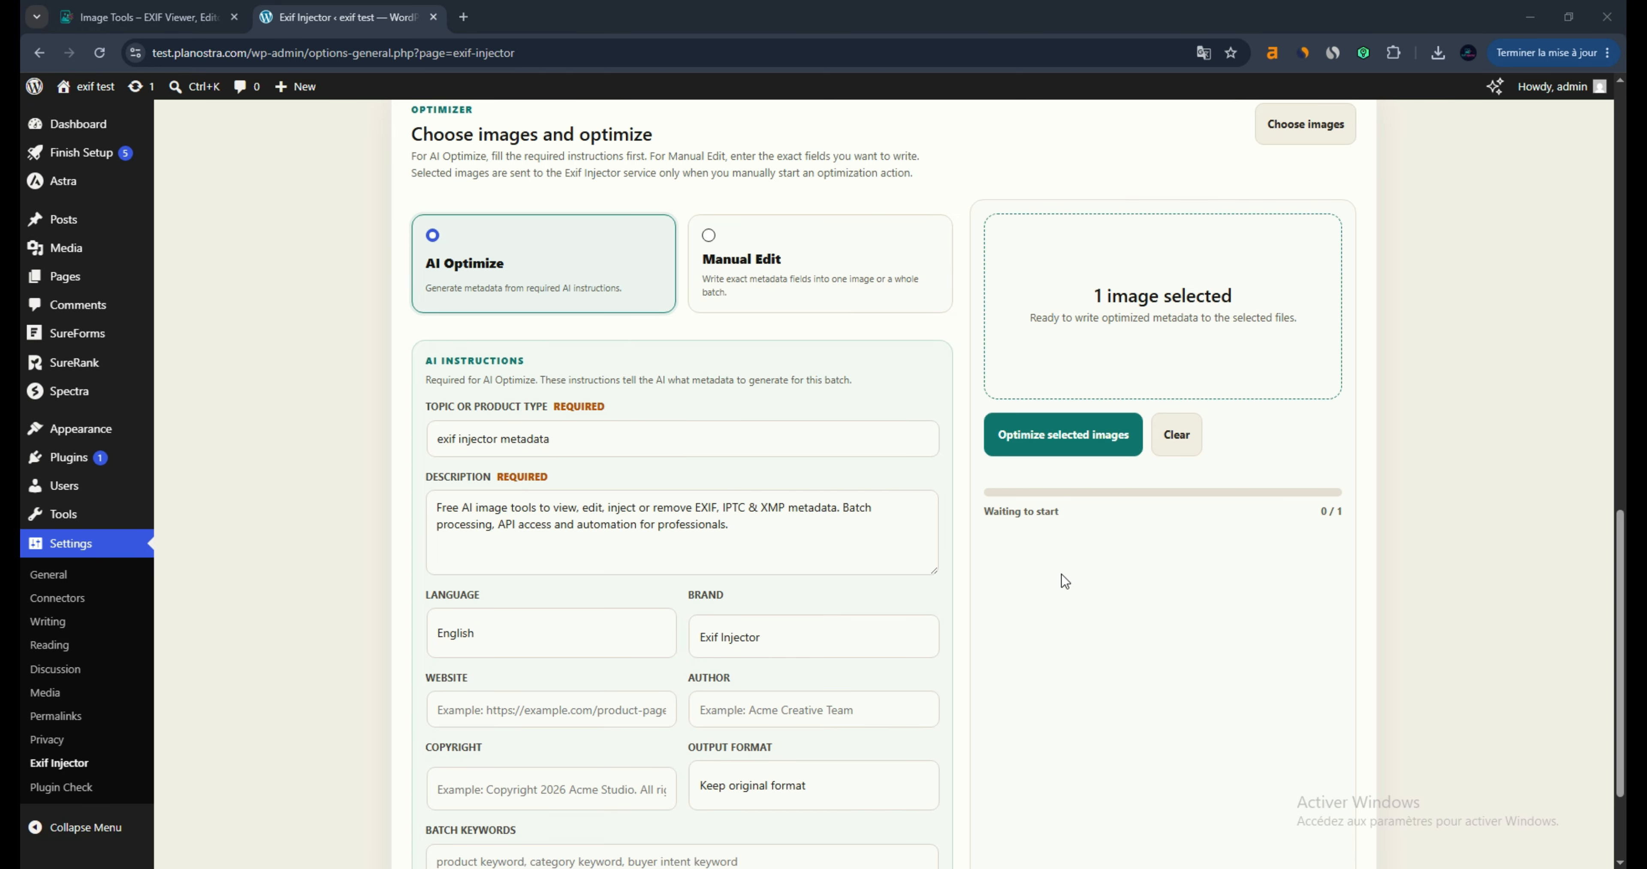
{"action": "left_click", "coordinate": [529, 713]}
{"action": "key", "text": "ctrl+v"}
Set the author to "Exif injector" and the copyright to "© Exif Injector" in the AI instructions.
{"action": "left_click", "coordinate": [745, 709]}
{"action": "type", "text": "Ec"}
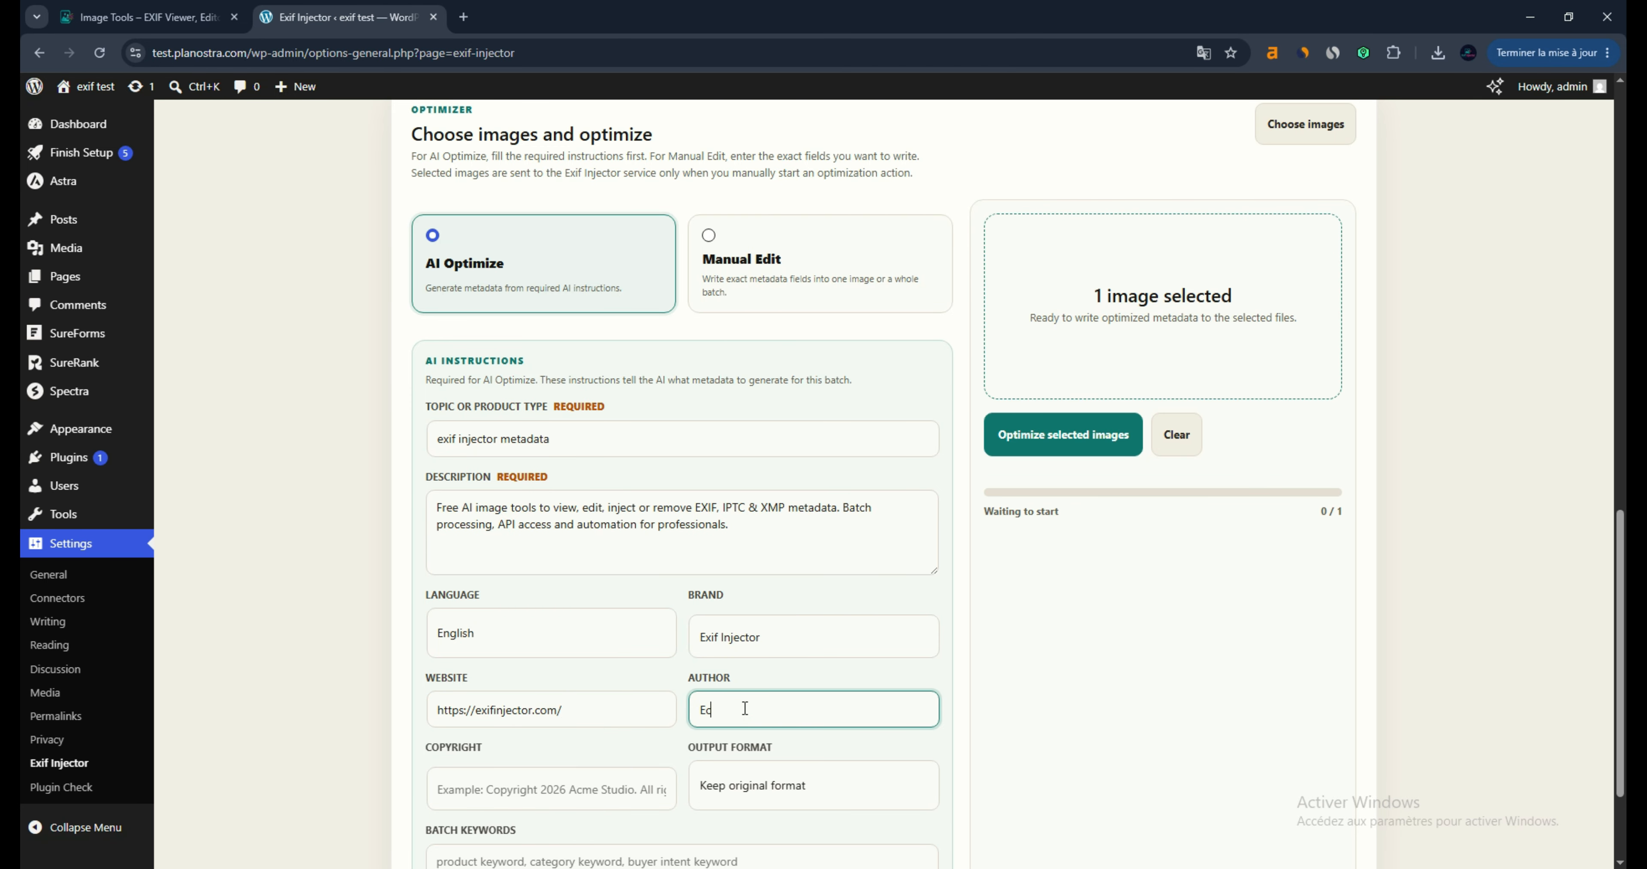
{"action": "type", "text": "if injector"}
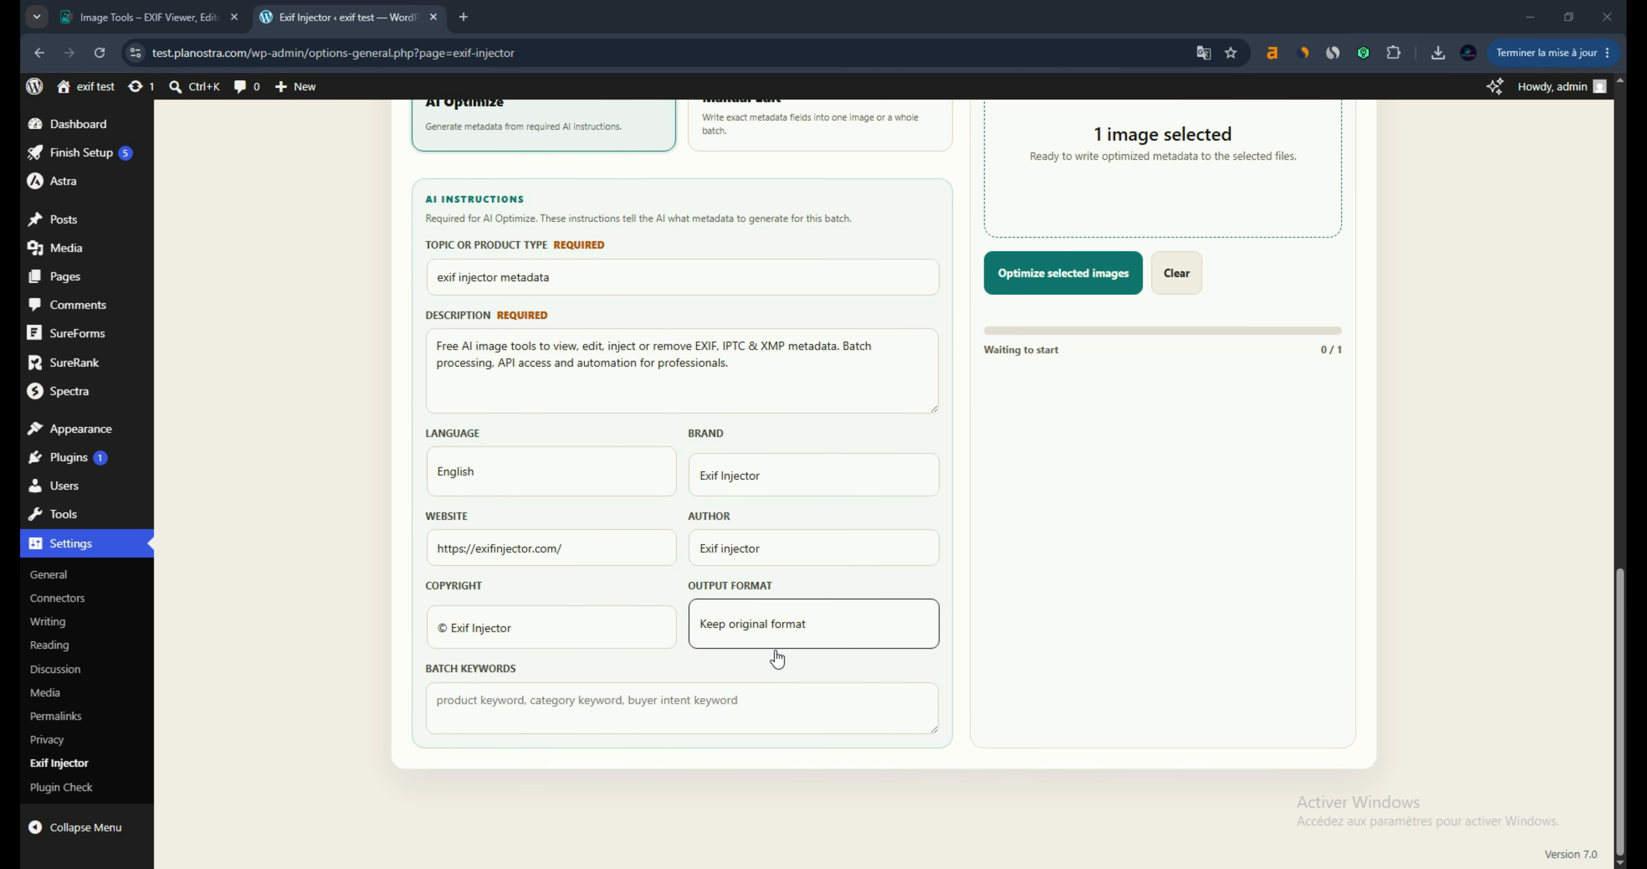
Paste the batch keywords beginning "EXIF Injector, image metadata editor, EXIF metadata tool" into the AI instructions.
{"action": "left_click", "coordinate": [758, 701]}
{"action": "key", "text": "ctrl+v"}
{"action": "scroll", "coordinate": [802, 719], "scroll_direction": "up", "scroll_amount": 5}
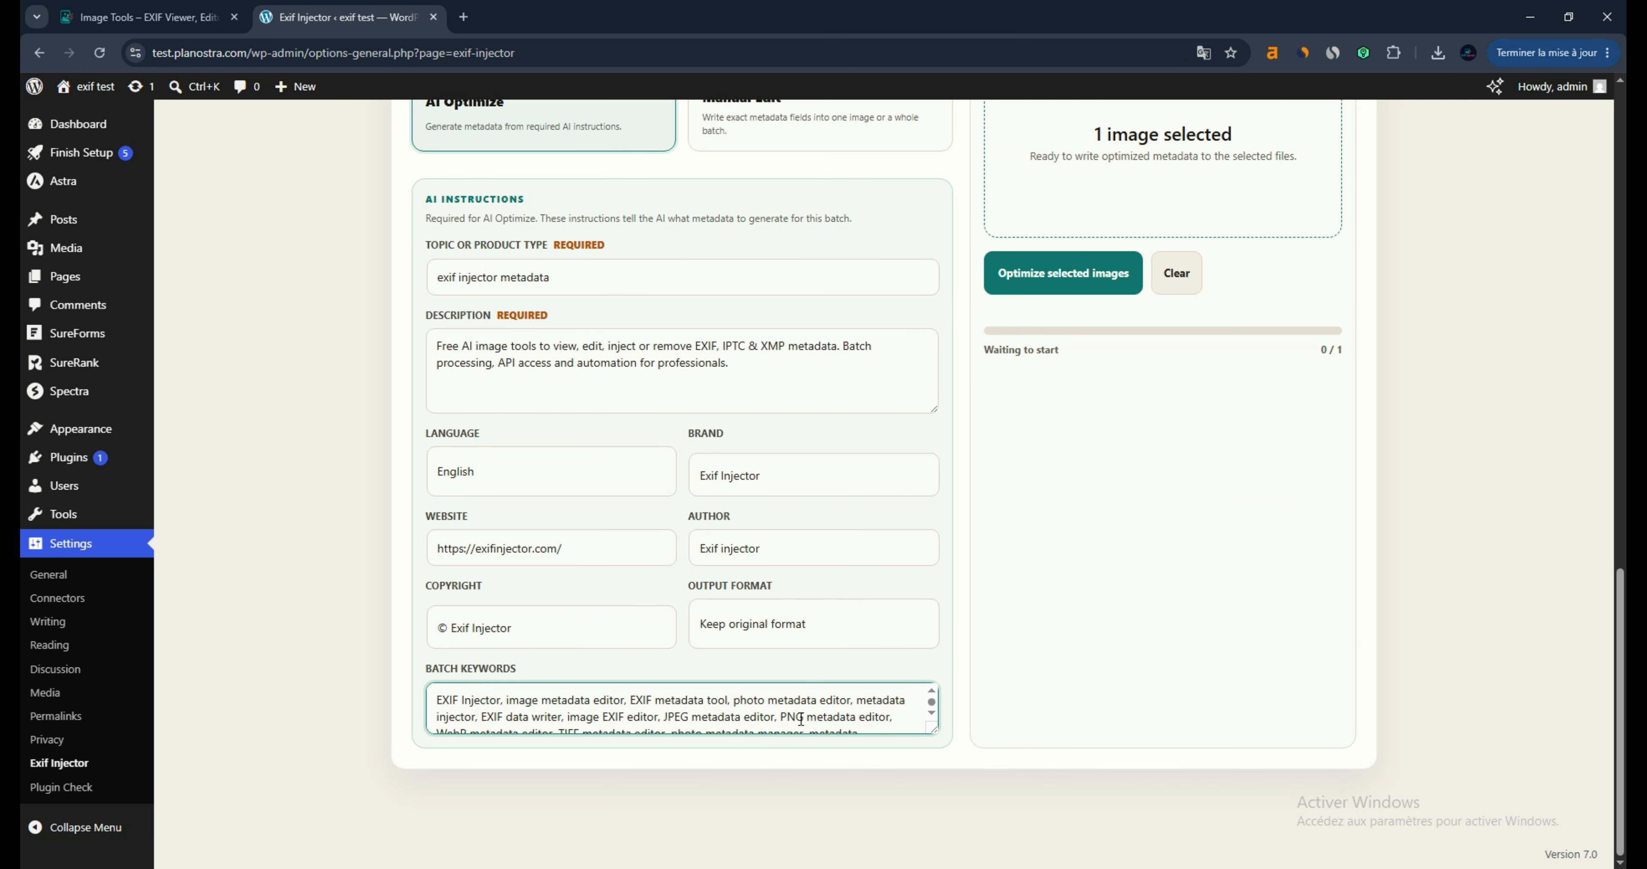
{"action": "scroll", "coordinate": [785, 494], "scroll_direction": "up", "scroll_amount": 3}
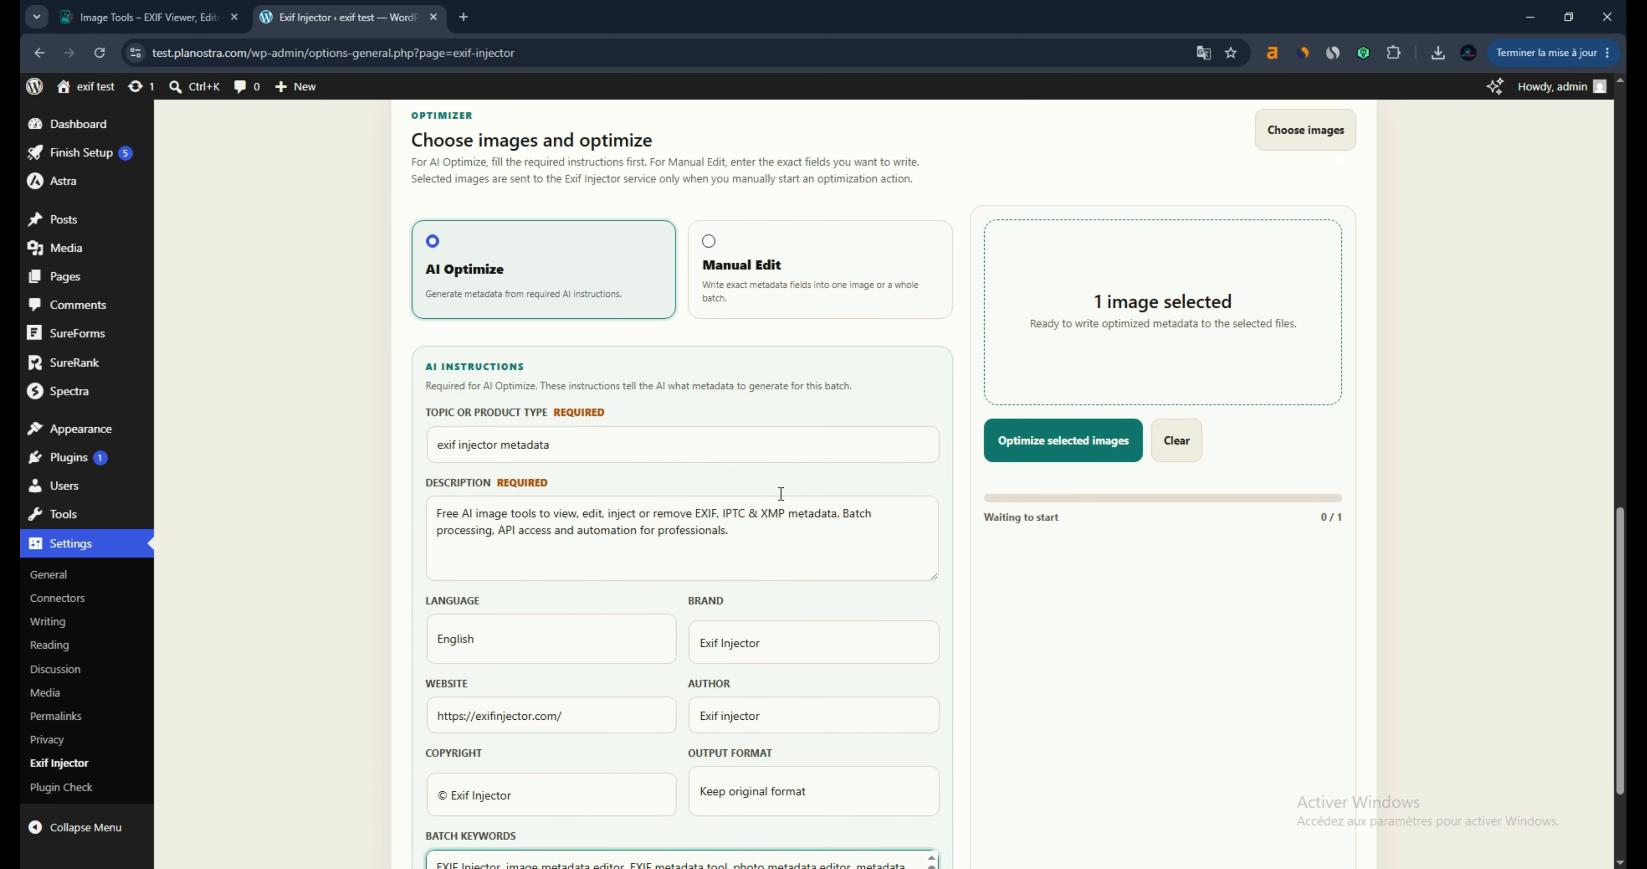
Run the AI optimization on the selected image and check its entry in the batch results.
{"action": "left_click", "coordinate": [1057, 455]}
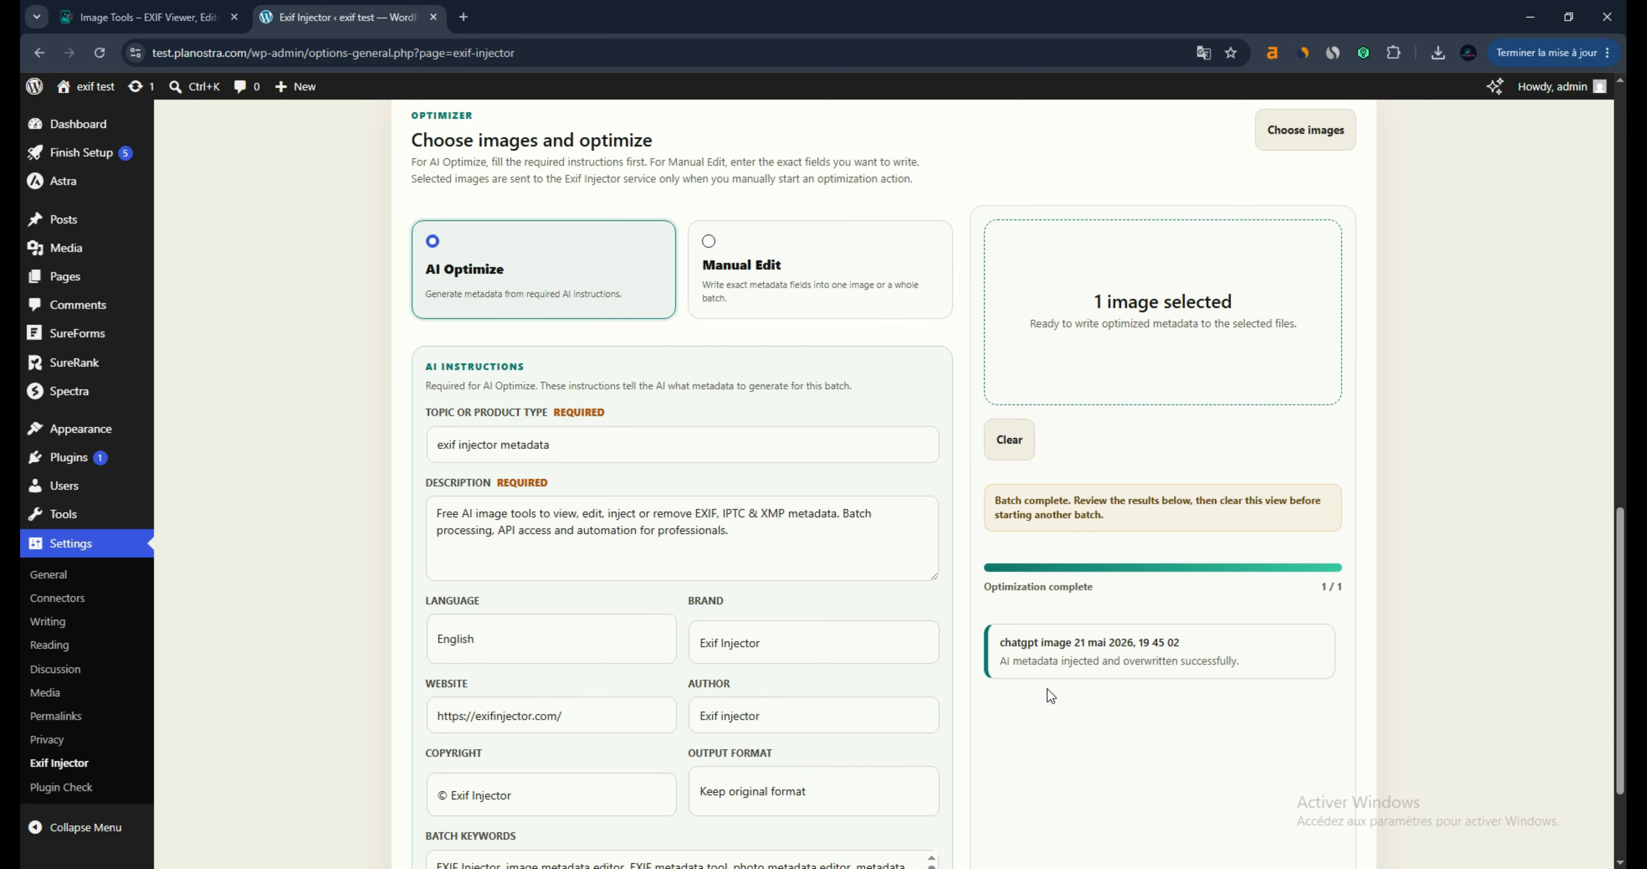
{"action": "triple_click", "coordinate": [1049, 662]}
{"action": "left_click", "coordinate": [832, 569]}
Download the optimized ChatGPT-Image-21-mai-2026-19_45_02.png from the Media Library and load it into the EXIF Viewer on exifinjector.com.
{"action": "left_click", "coordinate": [67, 248]}
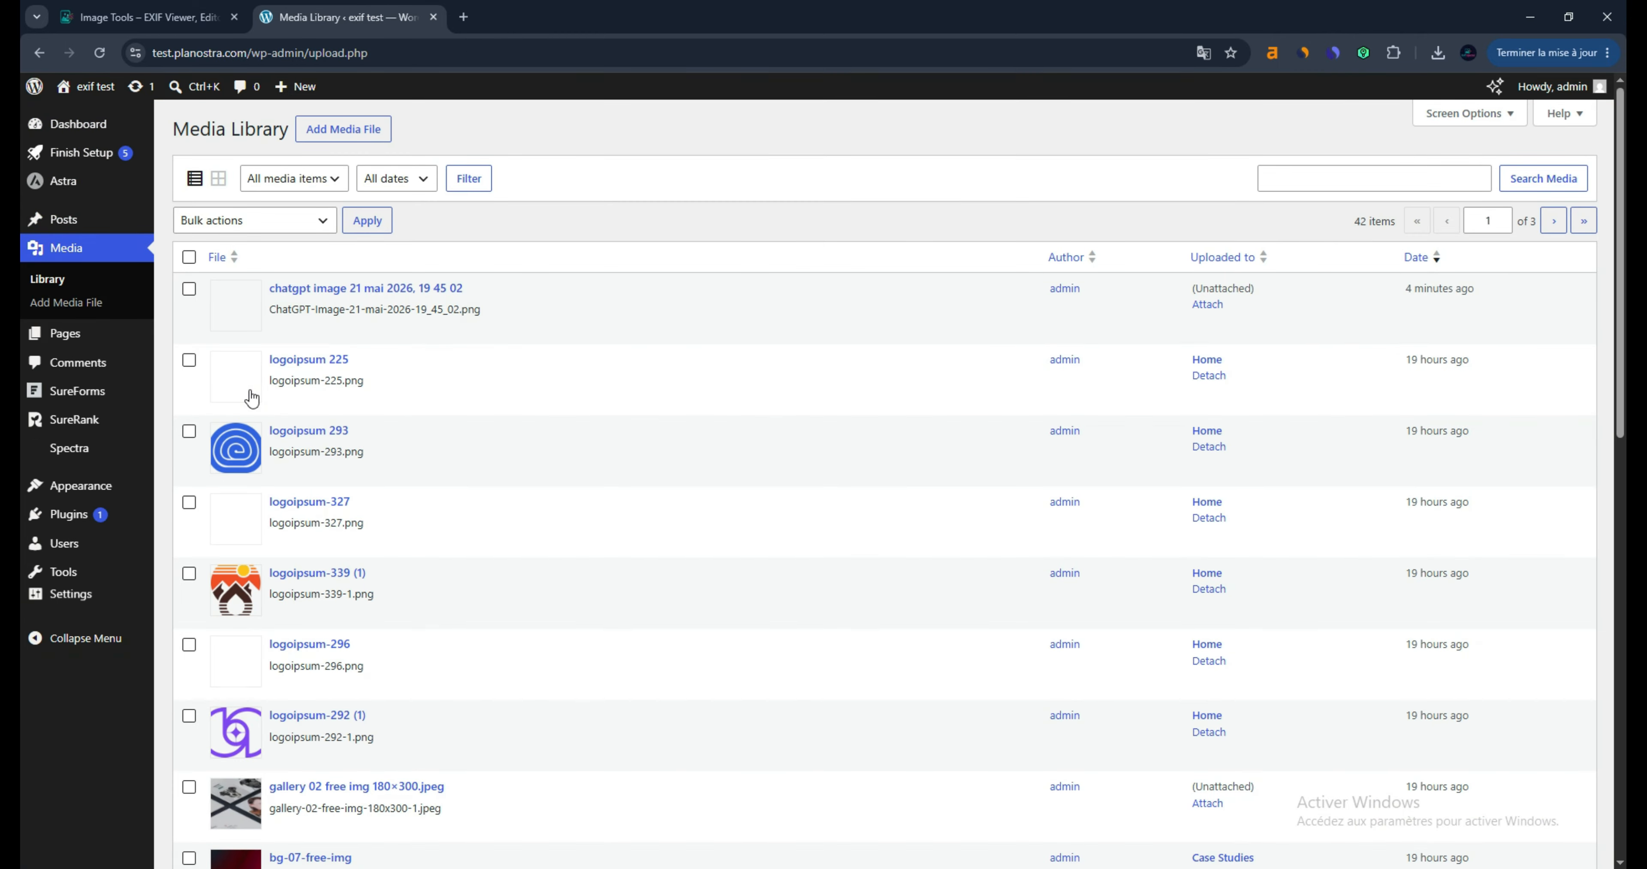
{"action": "left_click", "coordinate": [518, 329]}
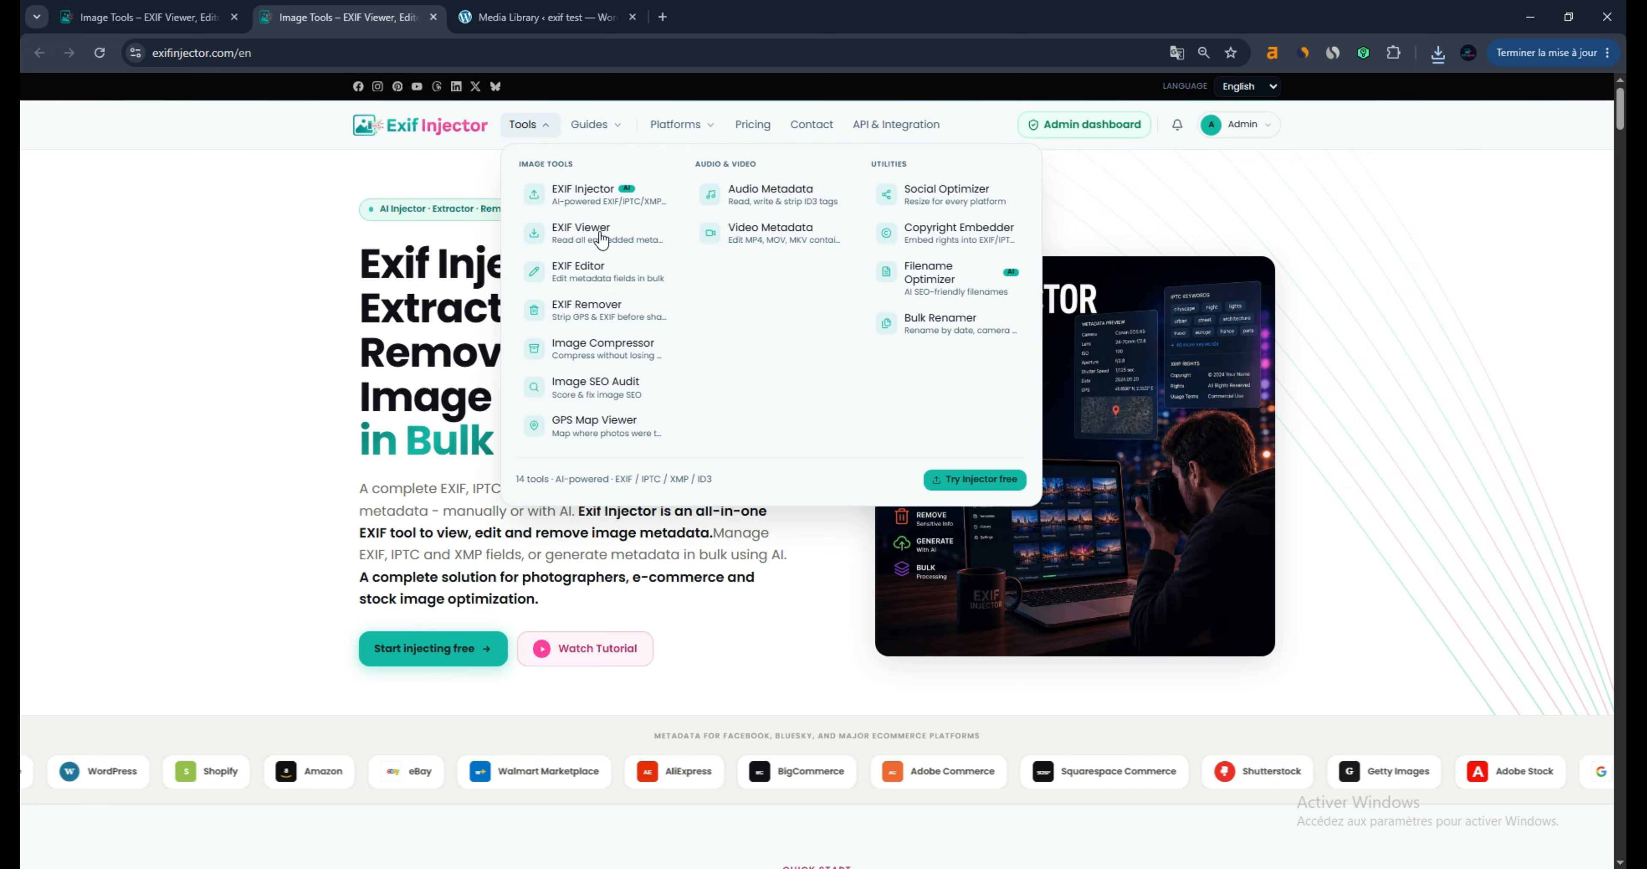
{"action": "left_click", "coordinate": [600, 233]}
{"action": "left_click", "coordinate": [810, 451]}
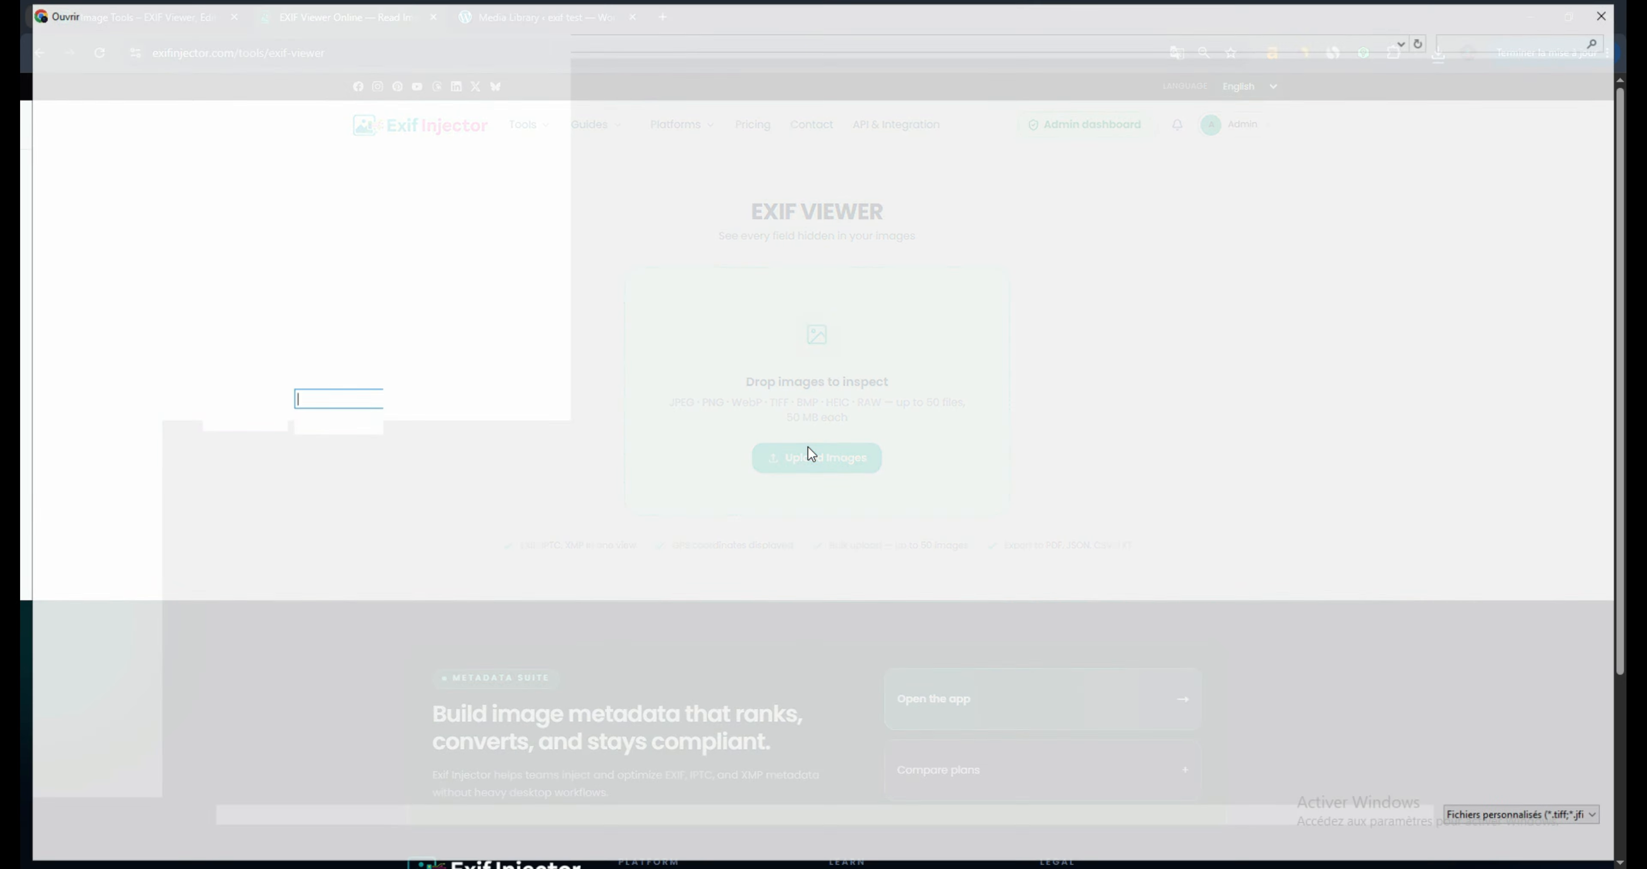
{"action": "double_click", "coordinate": [299, 248]}
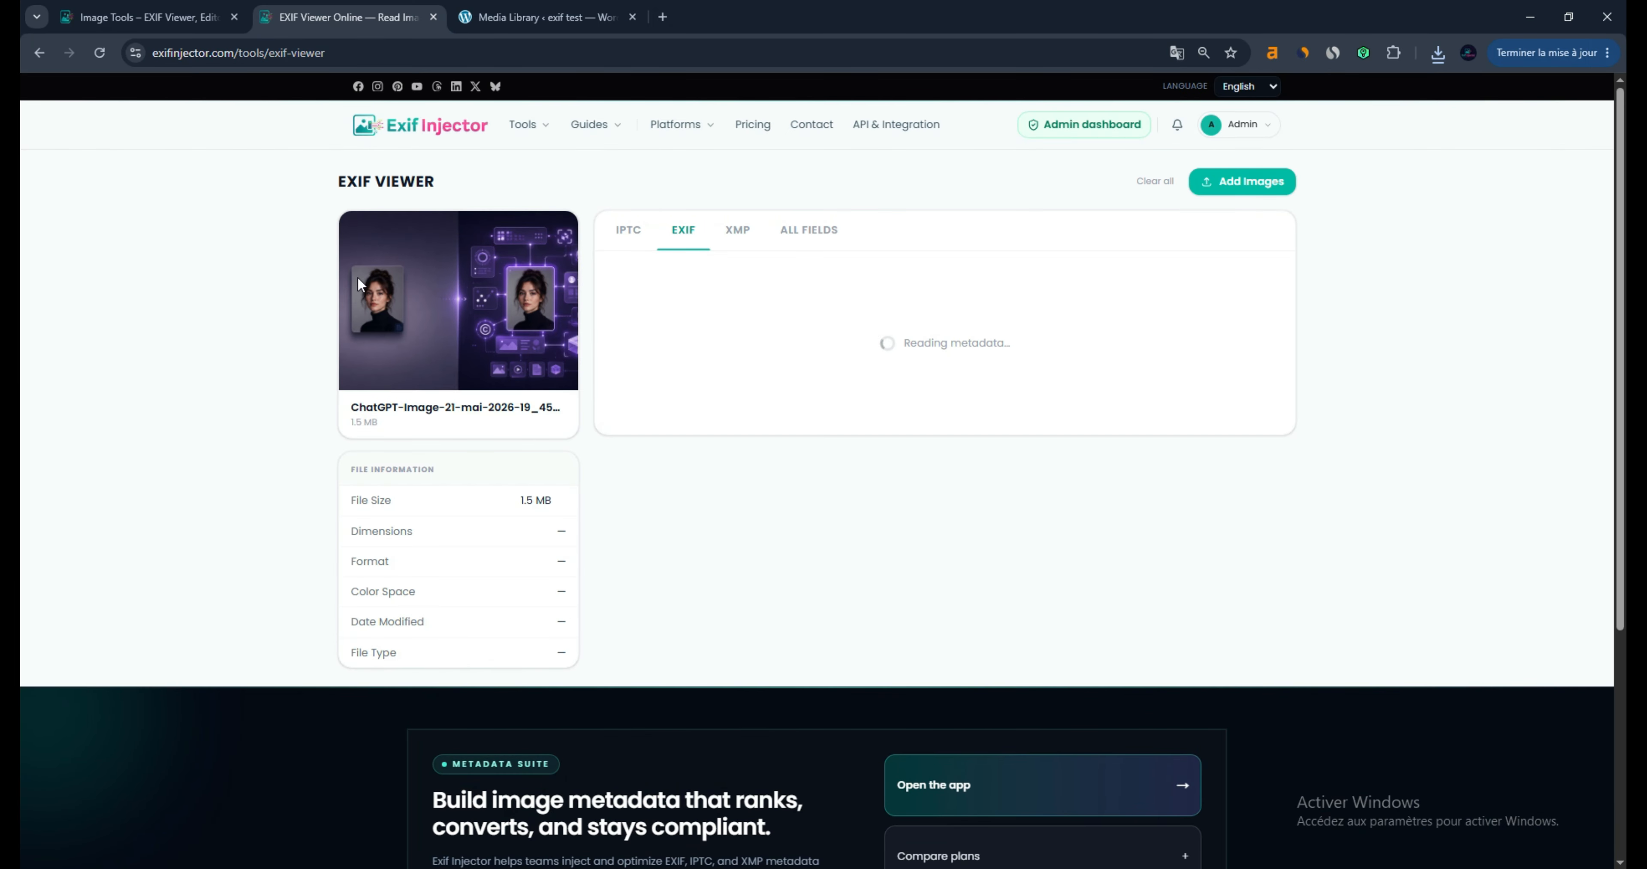
Examine all IPTC, XMP and EXIF fields of the downloaded image, including its copyright notice.
{"action": "left_click", "coordinate": [784, 231]}
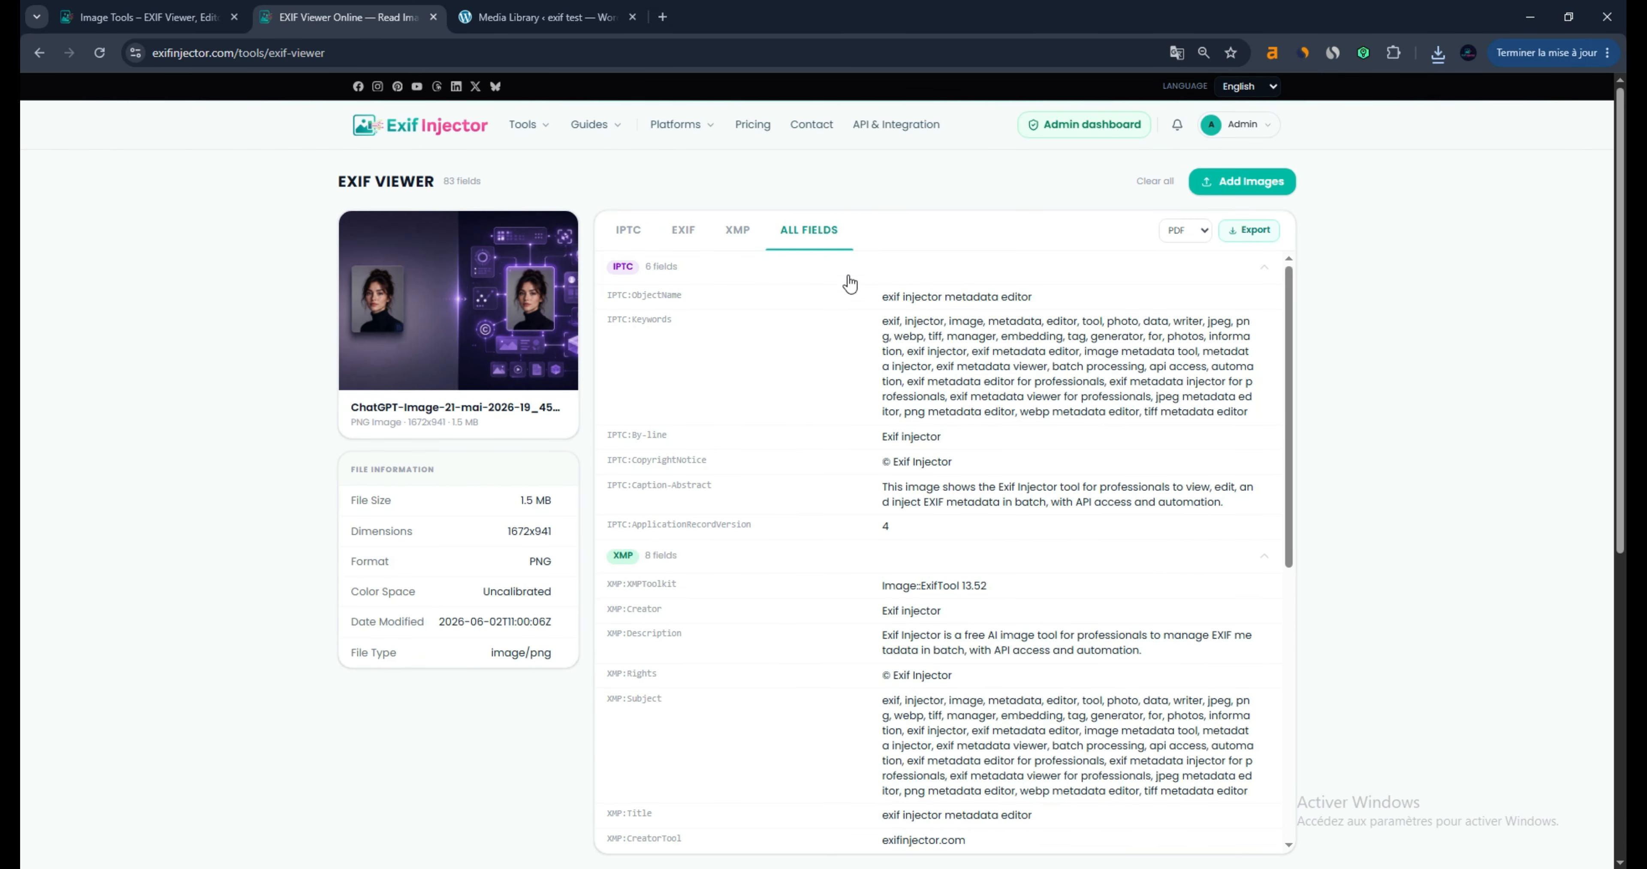
{"action": "scroll", "coordinate": [987, 406], "scroll_direction": "down", "scroll_amount": 1}
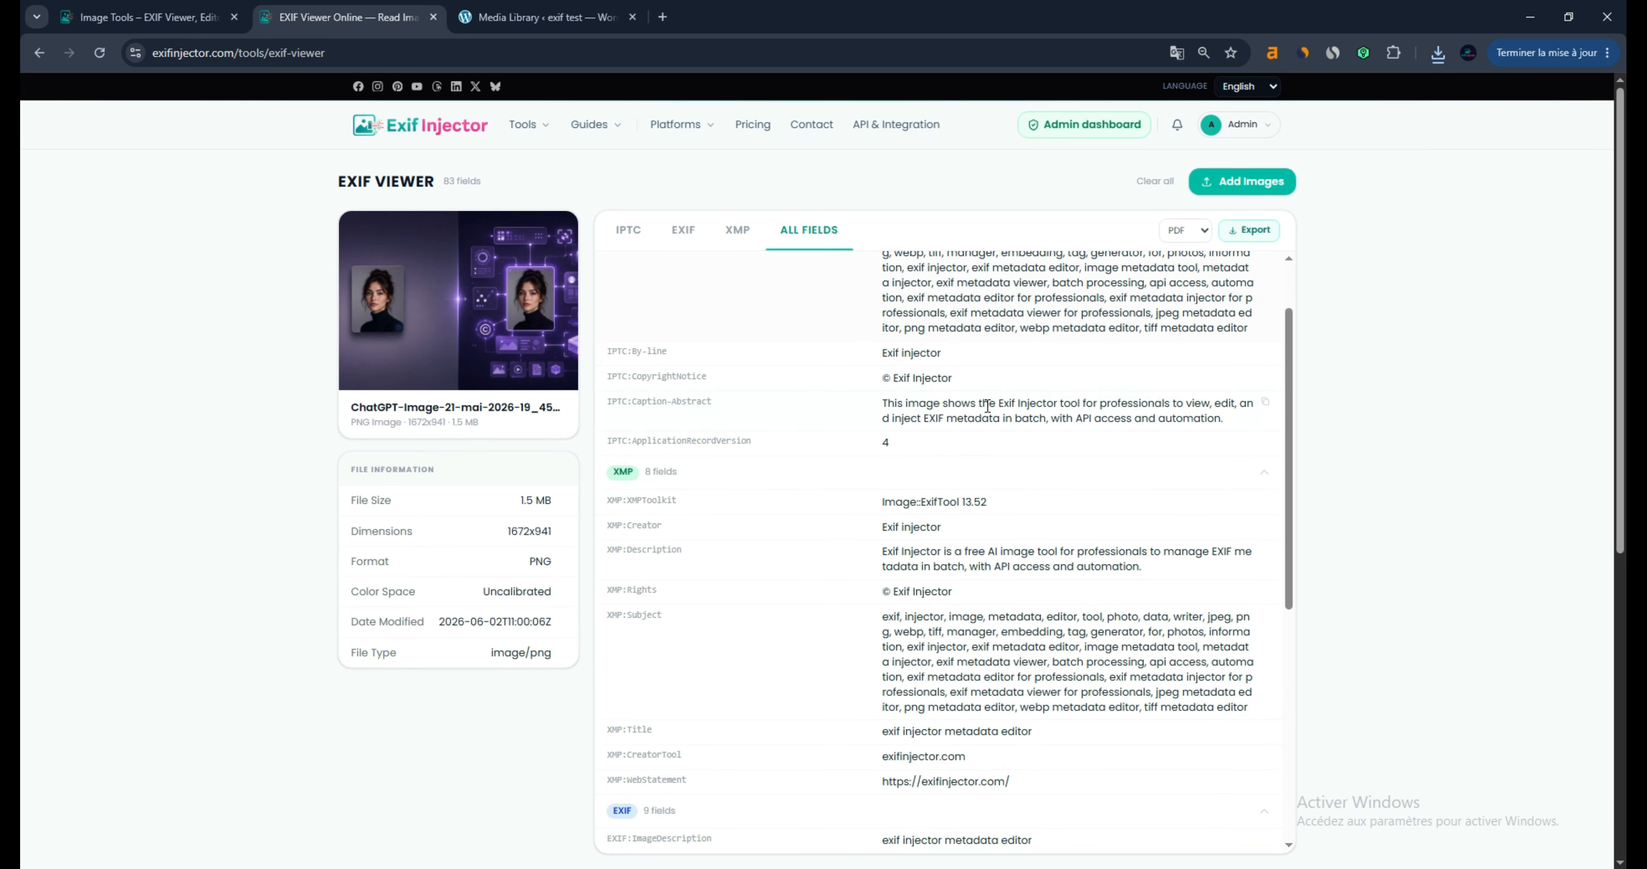
{"action": "triple_click", "coordinate": [914, 380]}
{"action": "key", "text": "ctrl+c"}
{"action": "scroll", "coordinate": [1002, 498], "scroll_direction": "down", "scroll_amount": 5}
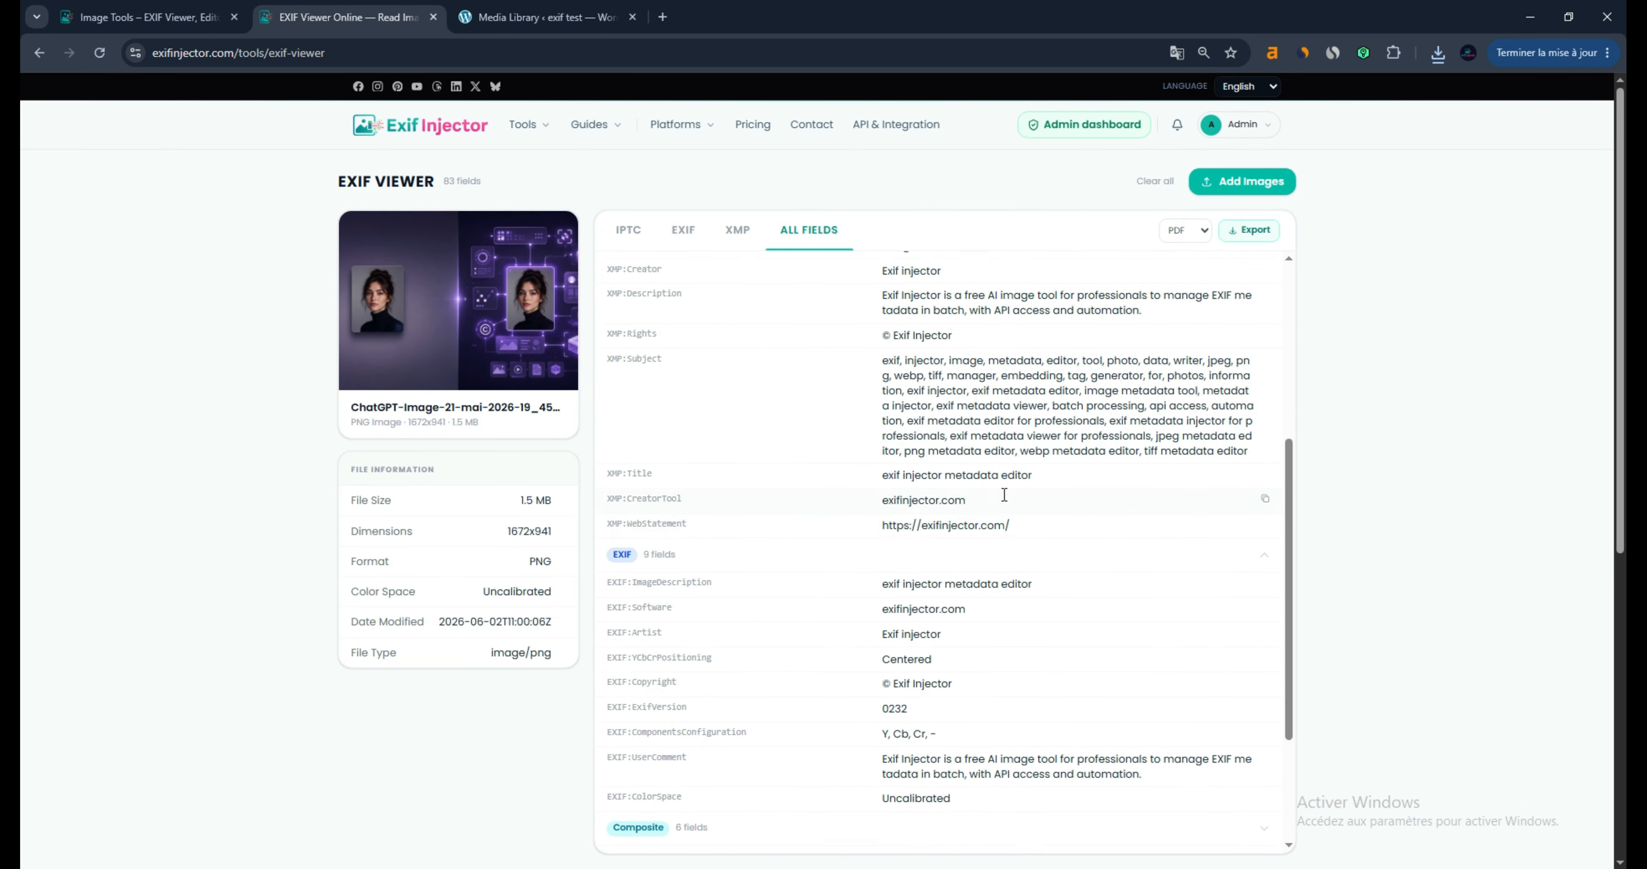
Return to the plugin's settings in WordPress and choose the image "exifinjector ai magic ad" for a Manual Edit.
{"action": "key", "text": "ctrl+Tab"}
{"action": "mouse_move", "coordinate": [96, 600]}
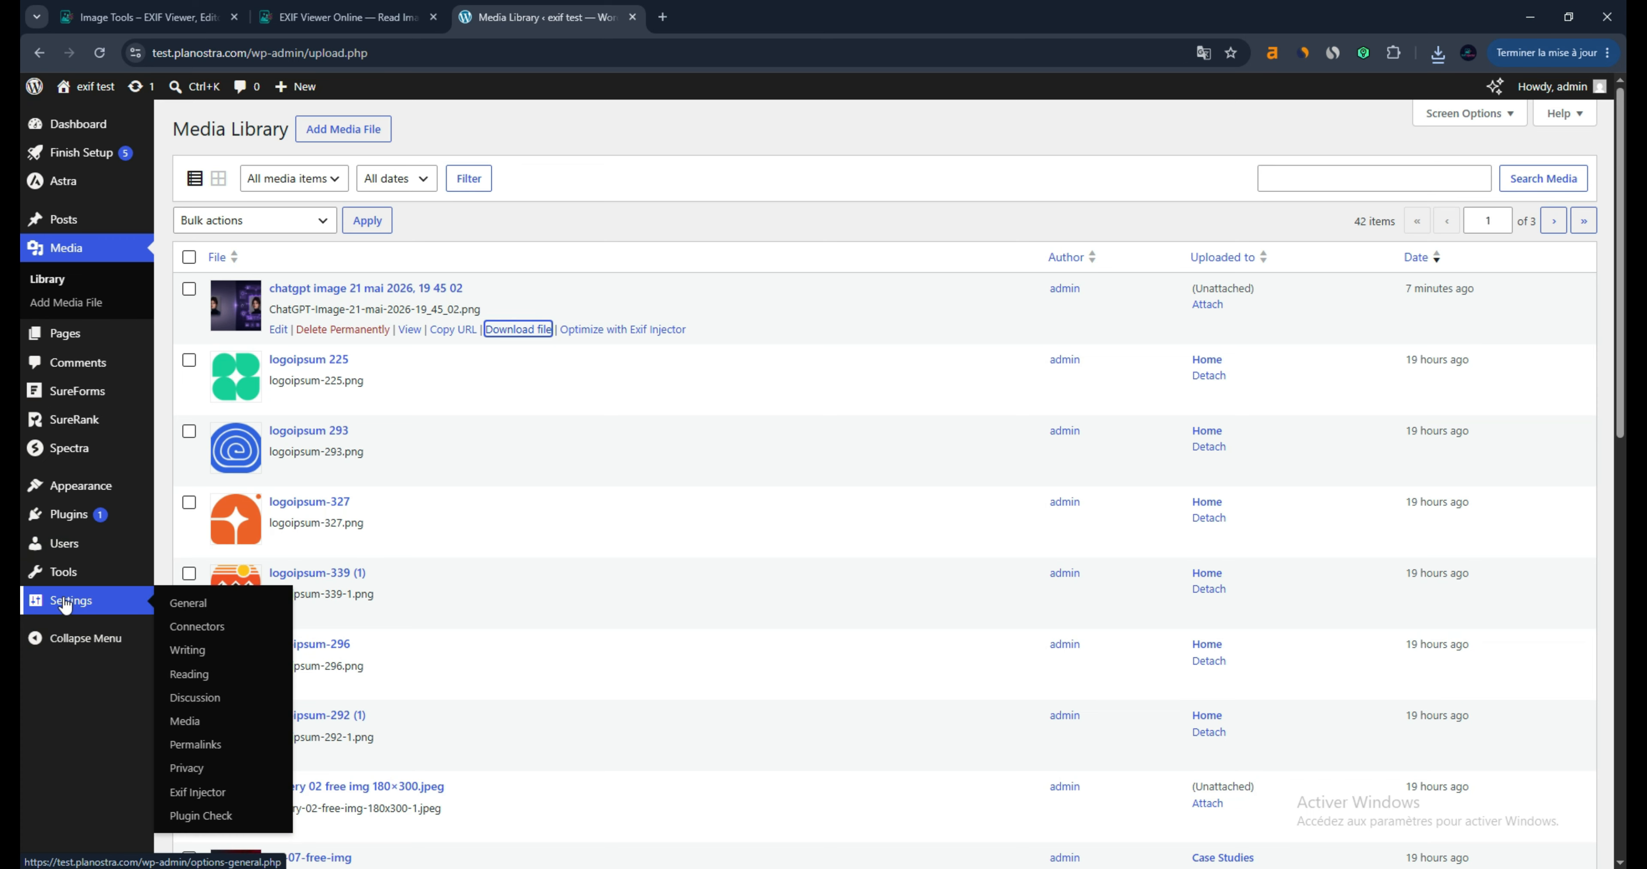
{"action": "left_click", "coordinate": [231, 791]}
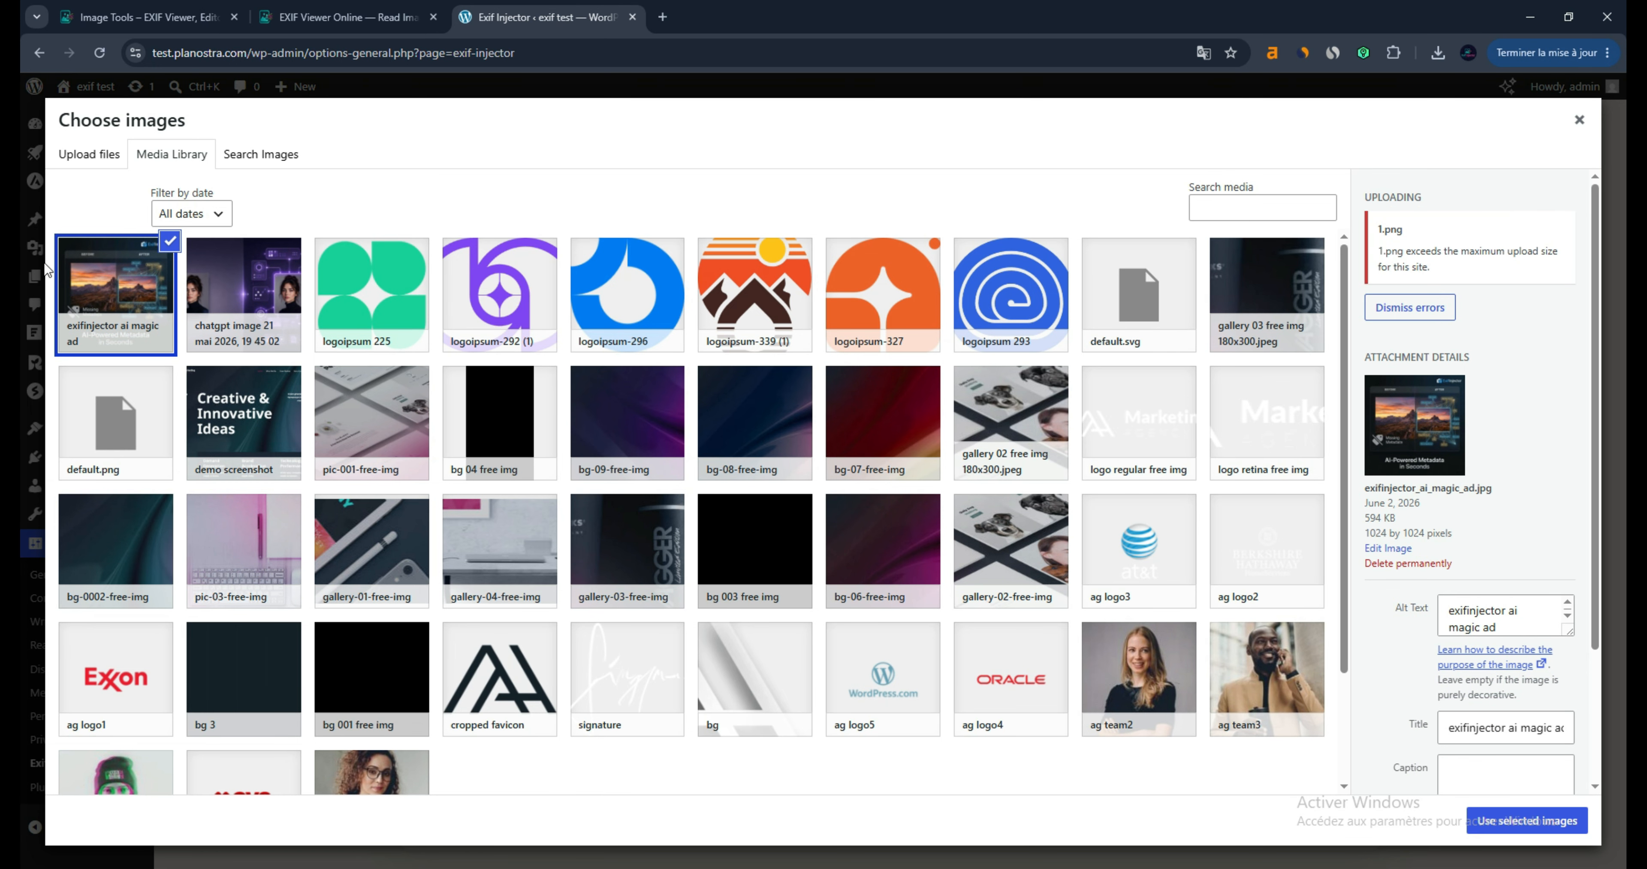
{"action": "left_click", "coordinate": [1570, 835]}
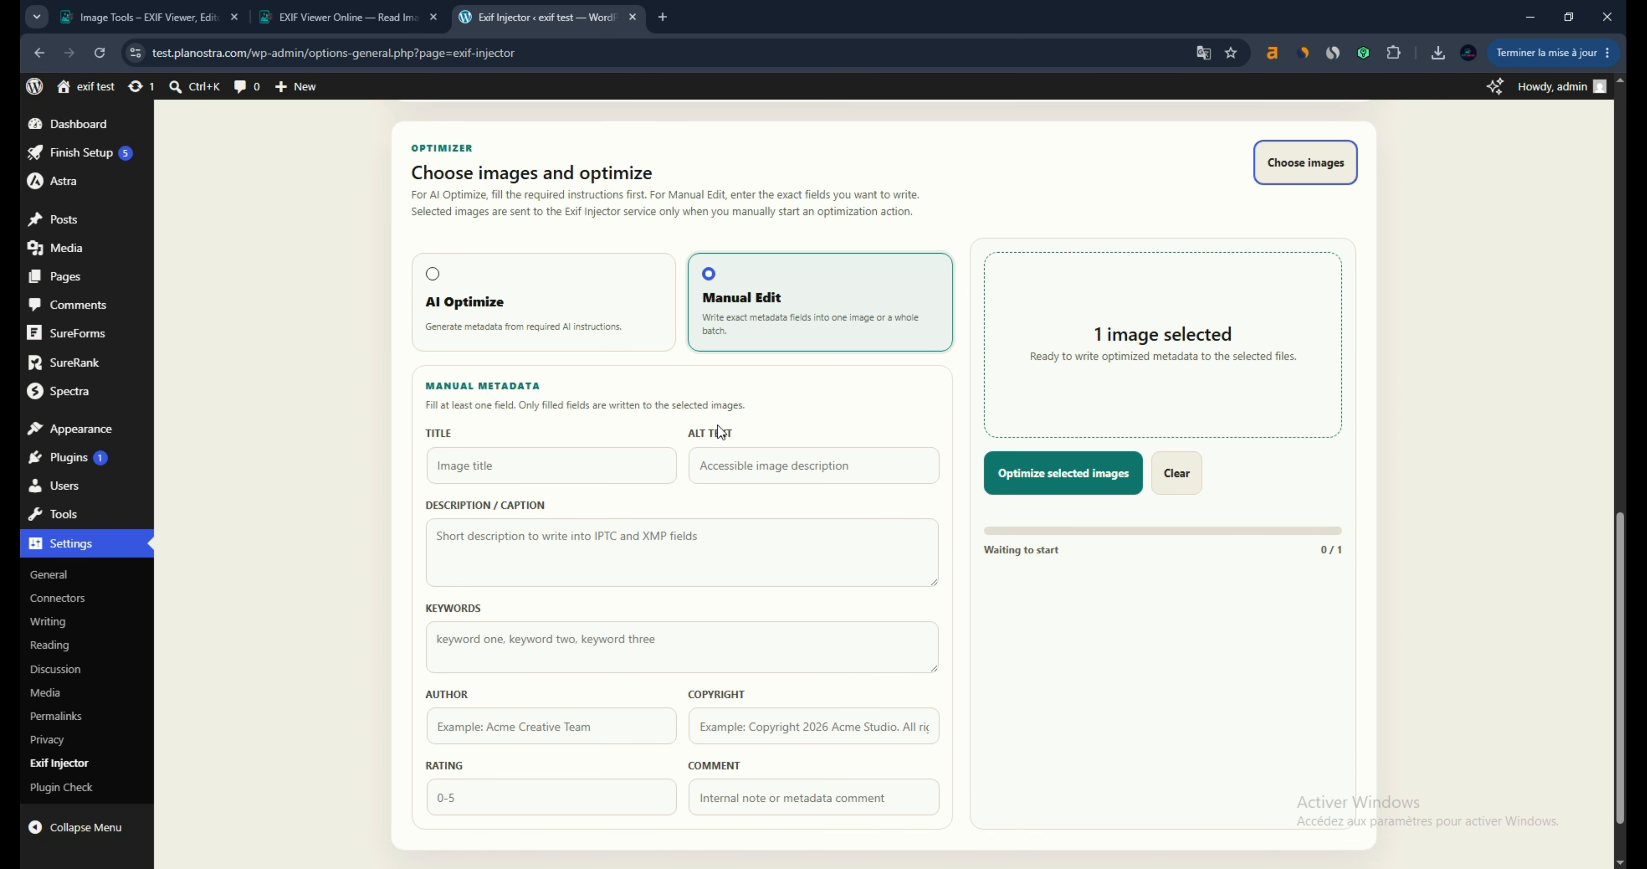
Paste the keyword list beginning "EXIF Injector, image metadata editor" as both the description/caption and the alt text in the manual metadata.
{"action": "left_click", "coordinate": [562, 466]}
{"action": "left_click", "coordinate": [618, 543]}
{"action": "key", "text": "ctrl+v"}
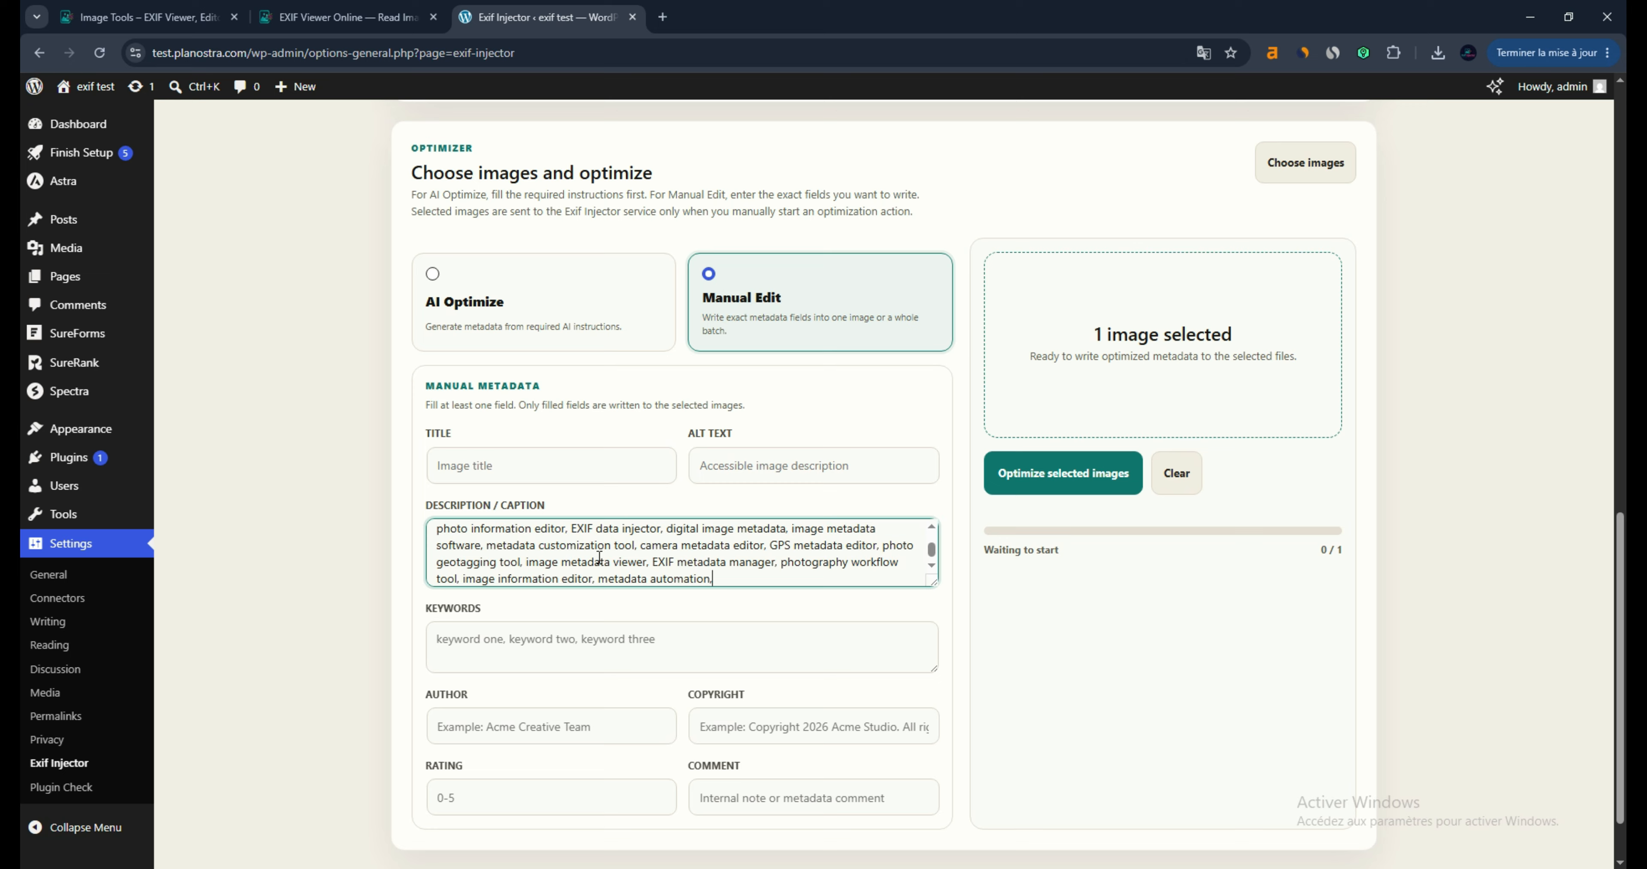
{"action": "left_click", "coordinate": [798, 466]}
{"action": "key", "text": "ctrl+v"}
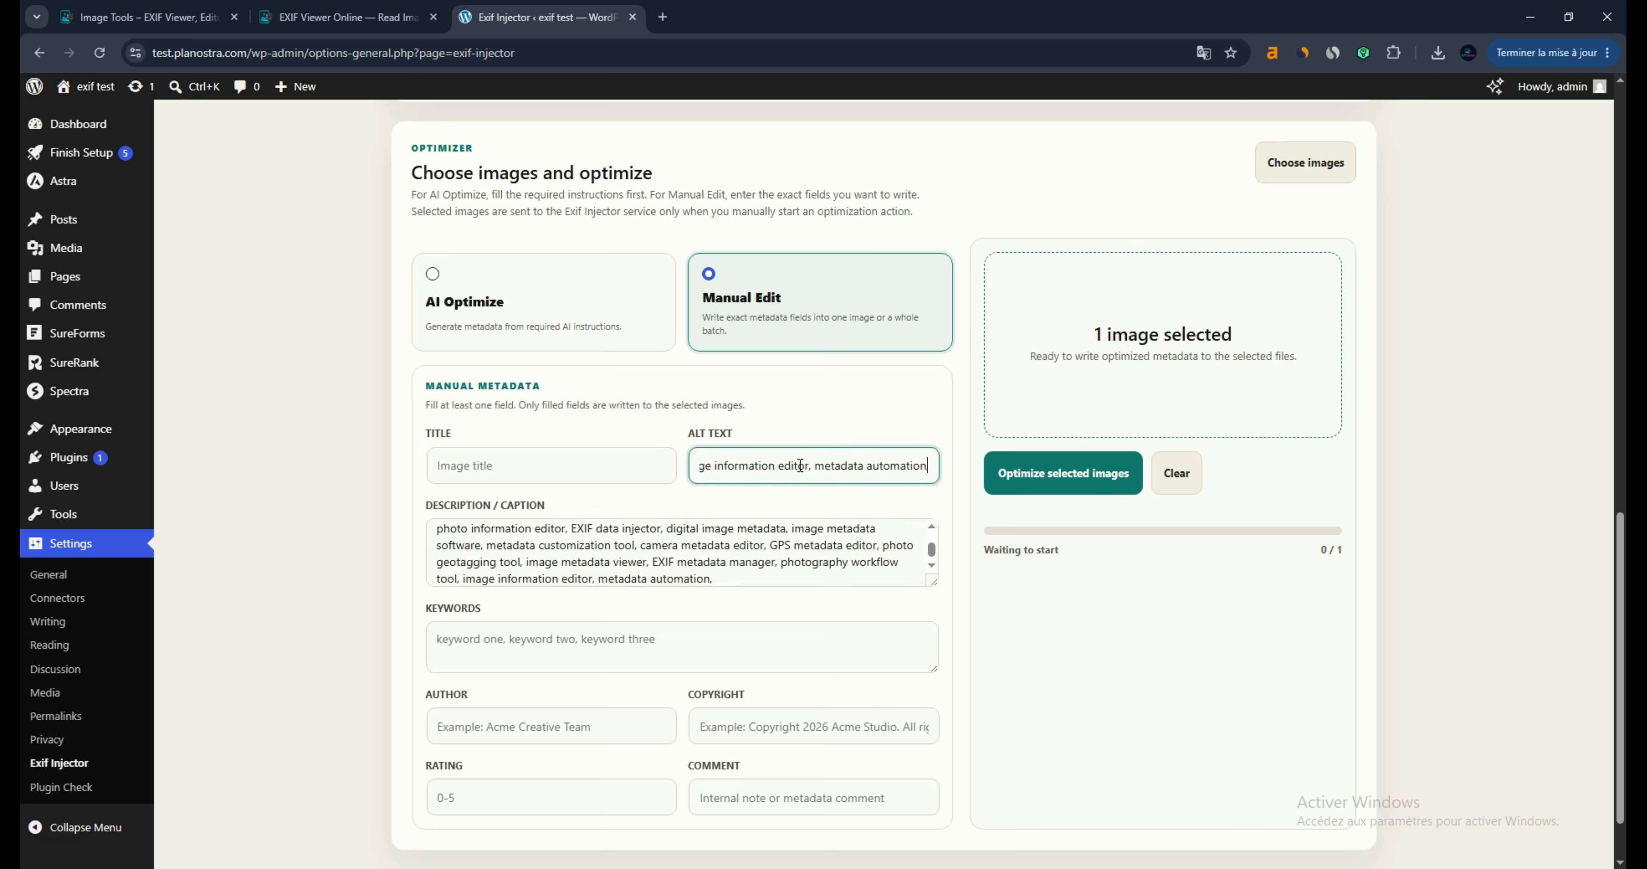
Set the title, author and copyright in the manual metadata to "Exif Injector".
{"action": "left_click", "coordinate": [525, 457]}
{"action": "key", "text": "ctrl+v"}
{"action": "left_click", "coordinate": [552, 724]}
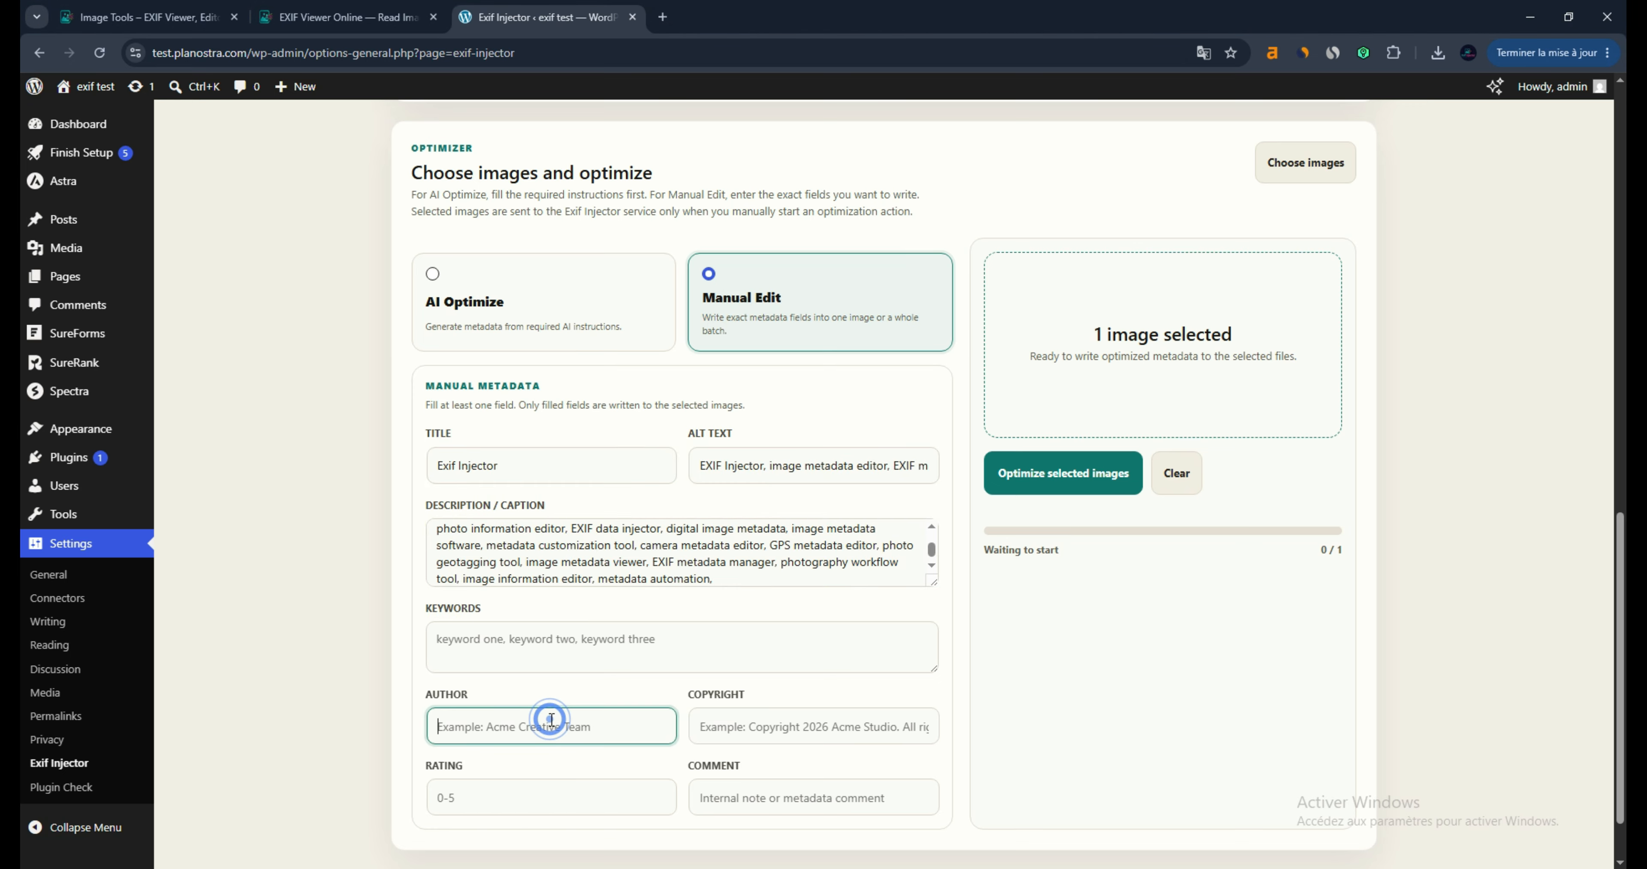
{"action": "key", "text": "ctrl+v"}
{"action": "left_click", "coordinate": [761, 725]}
{"action": "key", "text": "ctrl+v"}
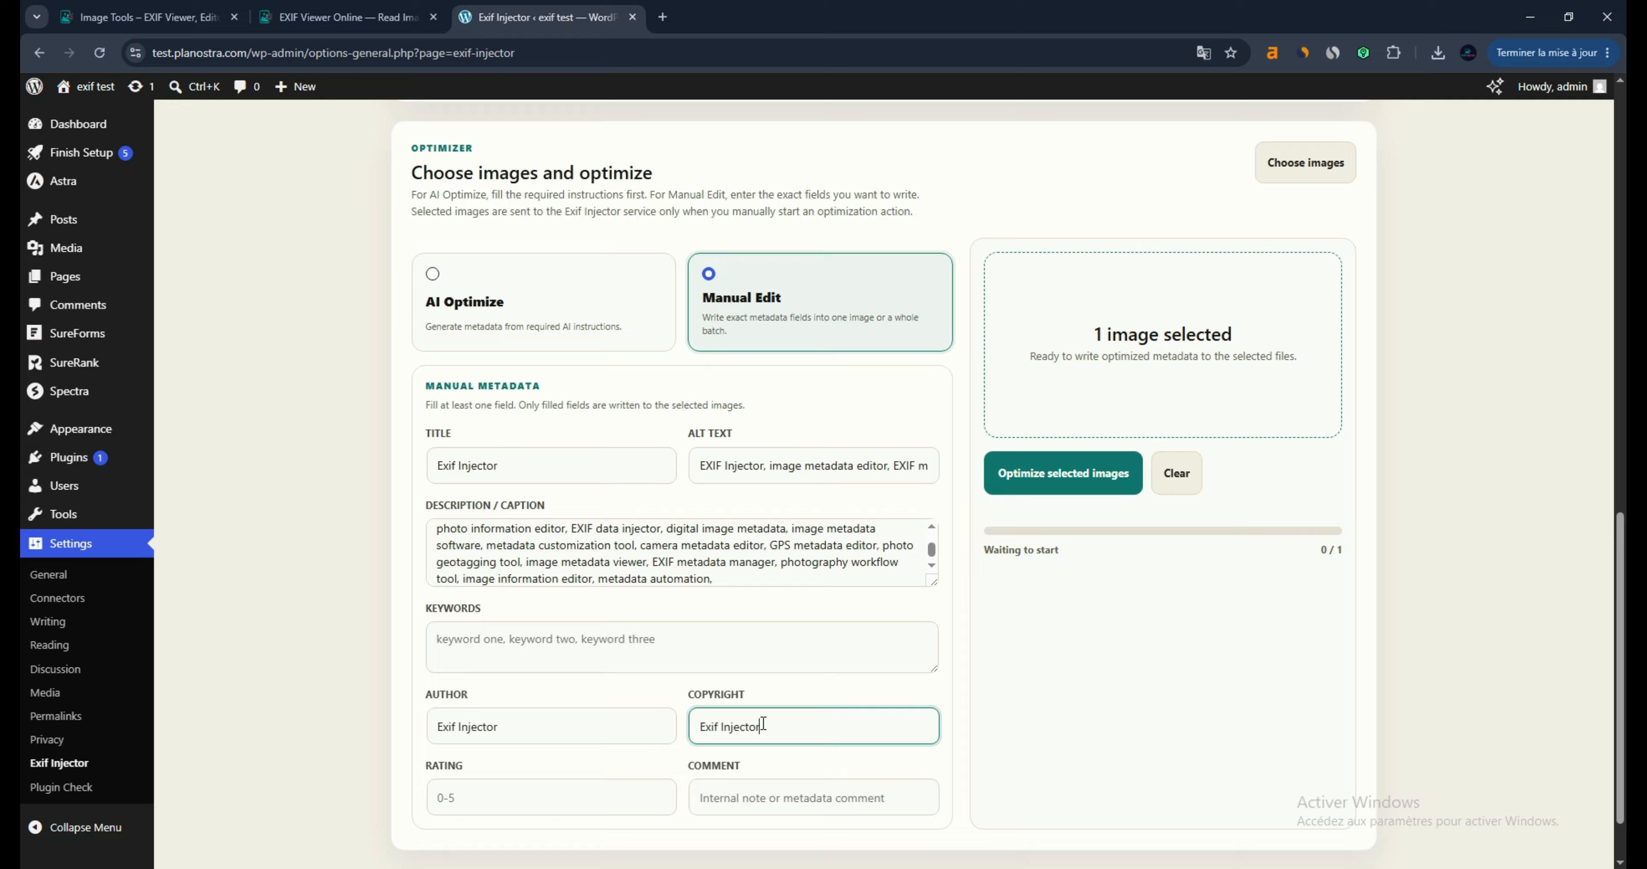
Set the rating to 5 and the keywords to "EXIF Injector, image metadata editor, EXIF metadata tool, photo metadata editor, metadata injector, EXIF data writer, image EXIF editor,".
{"action": "left_click", "coordinate": [623, 798]}
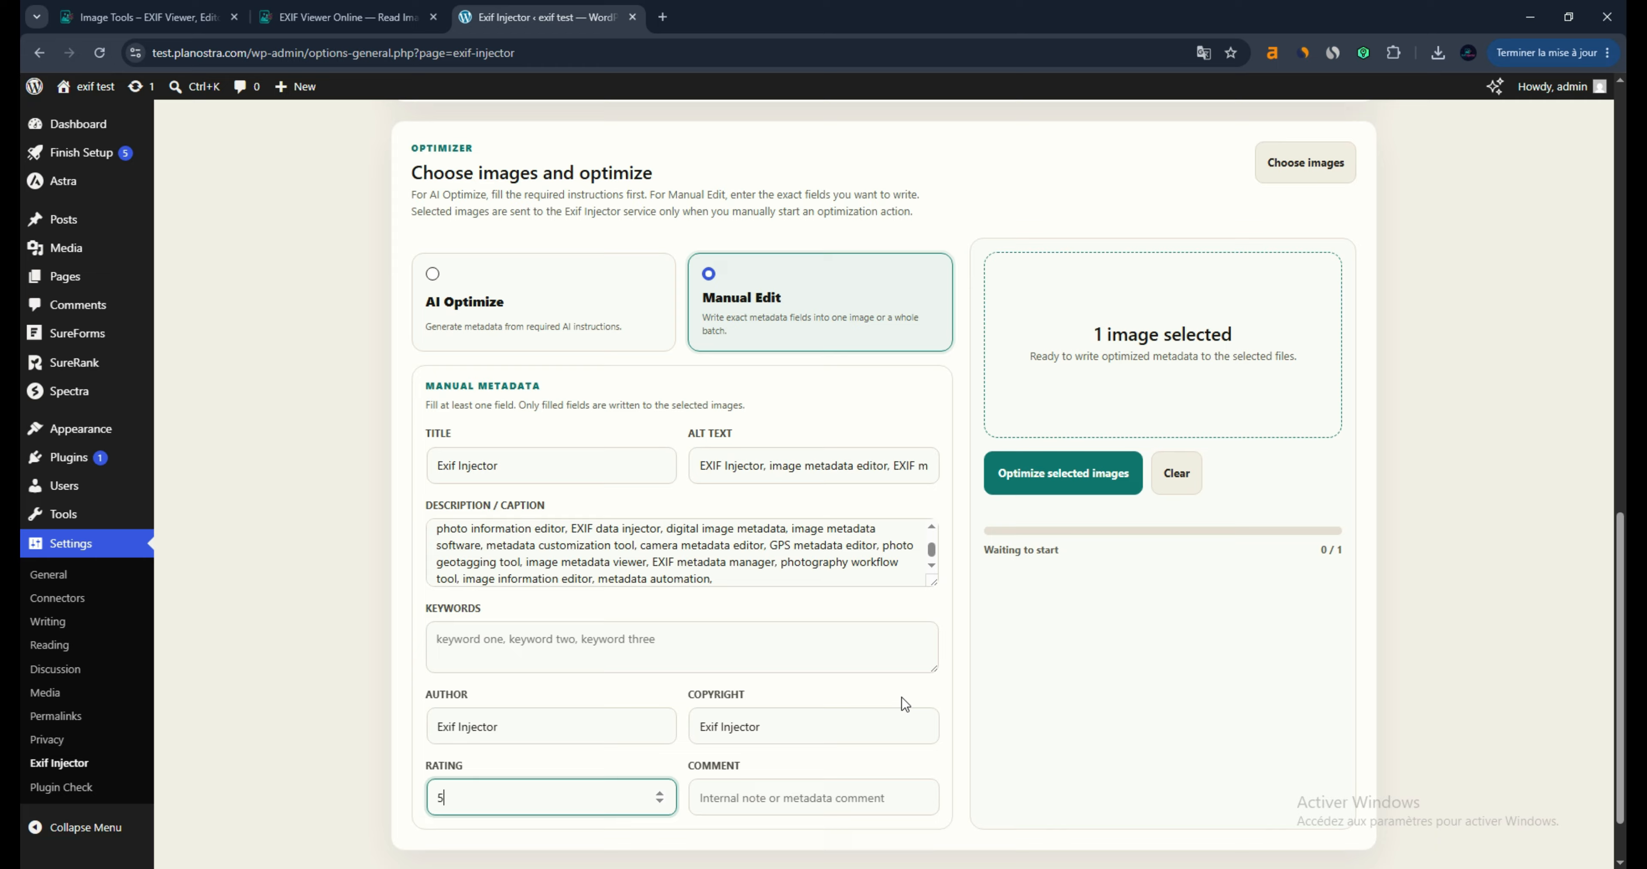
{"action": "left_click", "coordinate": [577, 646]}
{"action": "type", "text": "EXIF Injector, image metadata editor, EXIF metadata tool, photo metadata editor, metadata injector, EXIF data writer, image EXIF editor,"}
{"action": "left_click", "coordinate": [1095, 637]}
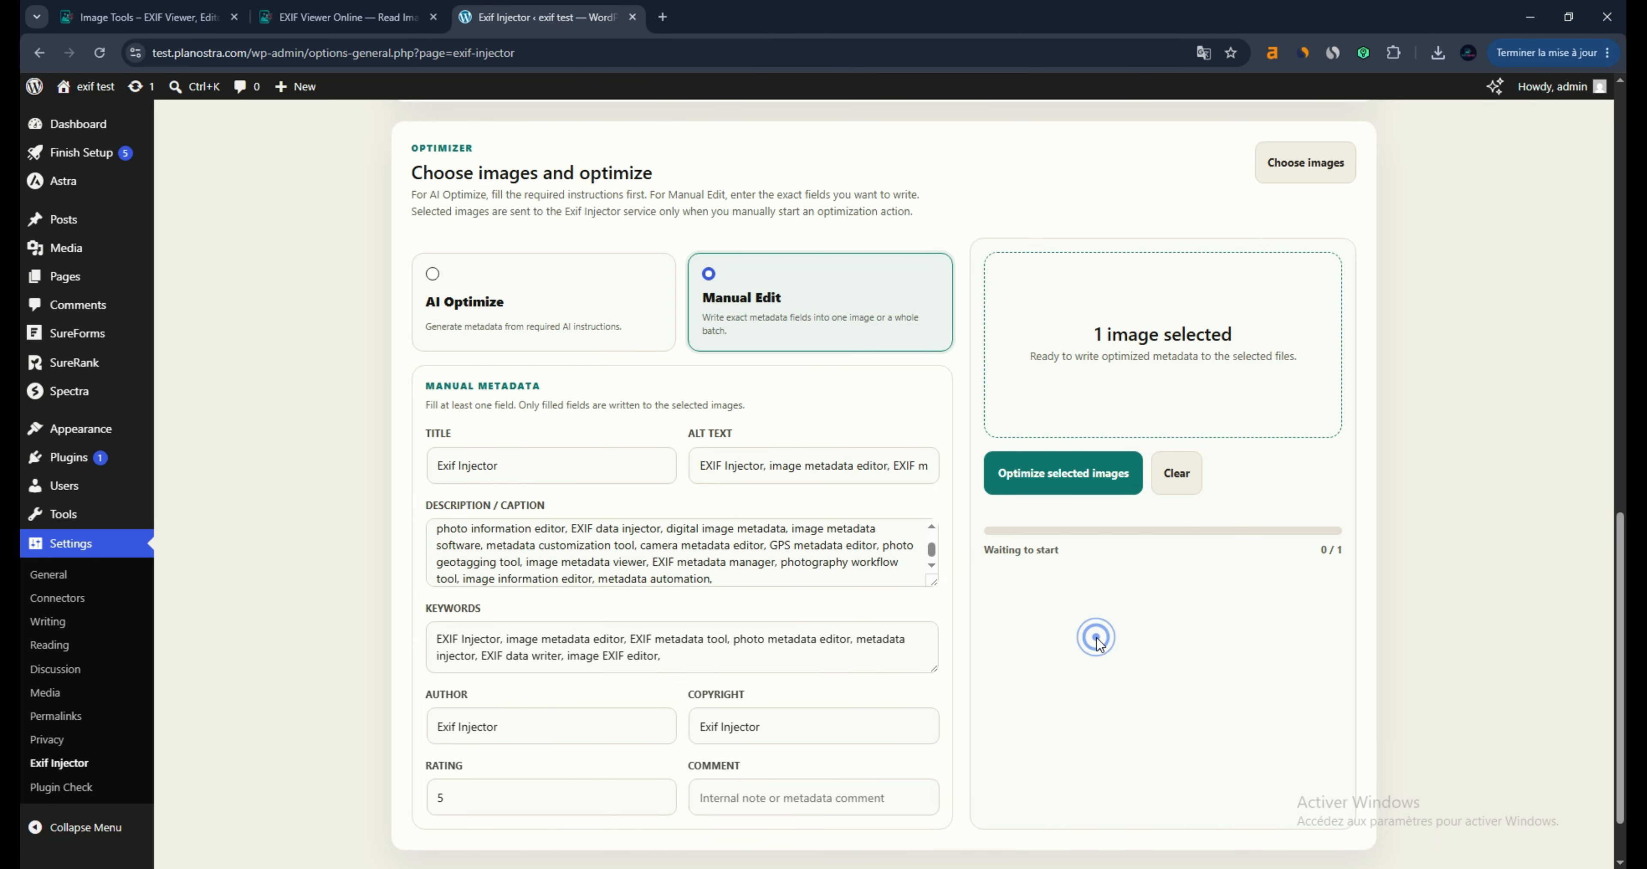
Write the manual metadata to the selected image and check its entry in the batch results.
{"action": "left_click", "coordinate": [1046, 471]}
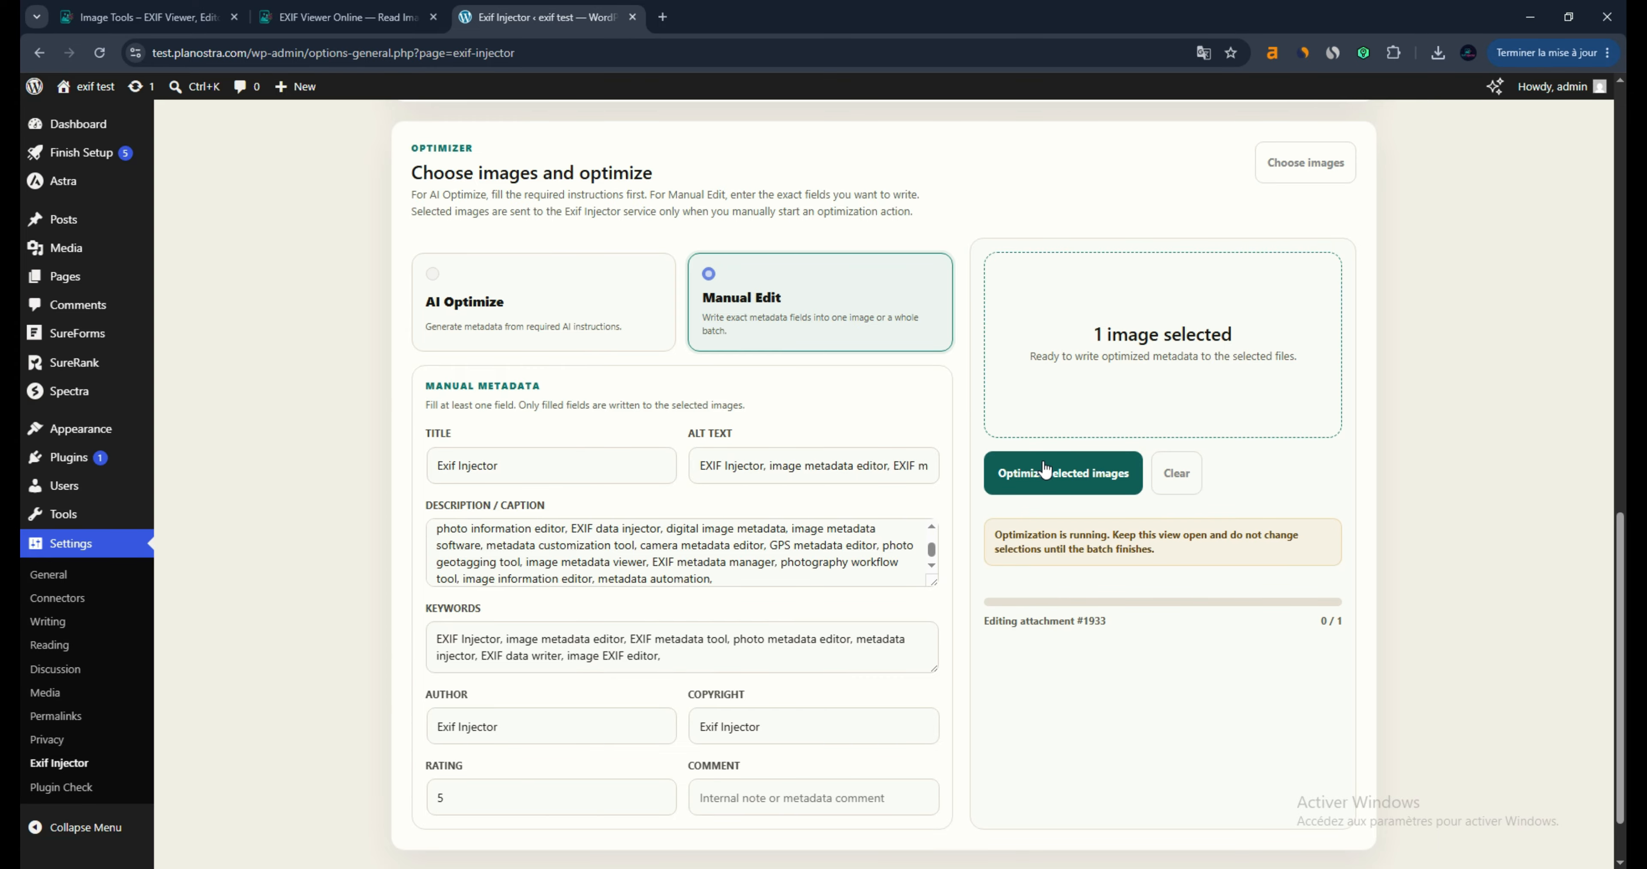
{"action": "triple_click", "coordinate": [1046, 676]}
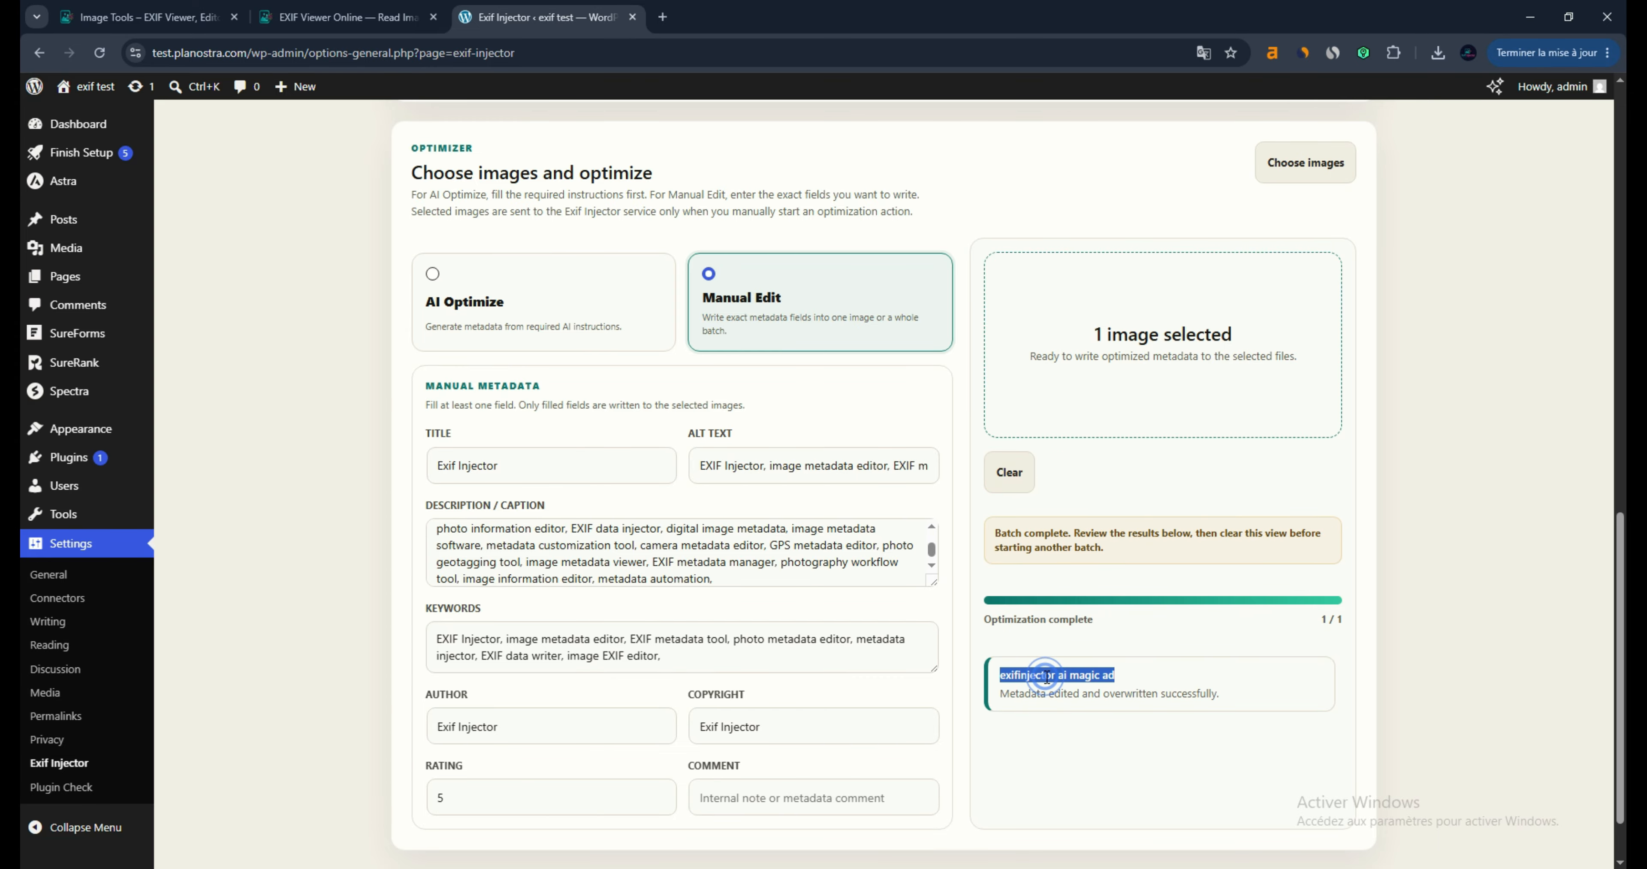
{"action": "left_click", "coordinate": [1065, 707]}
Reload the Media Library and download the edited exifinjector_ai_magic_ad.jpg.
{"action": "left_click", "coordinate": [76, 243]}
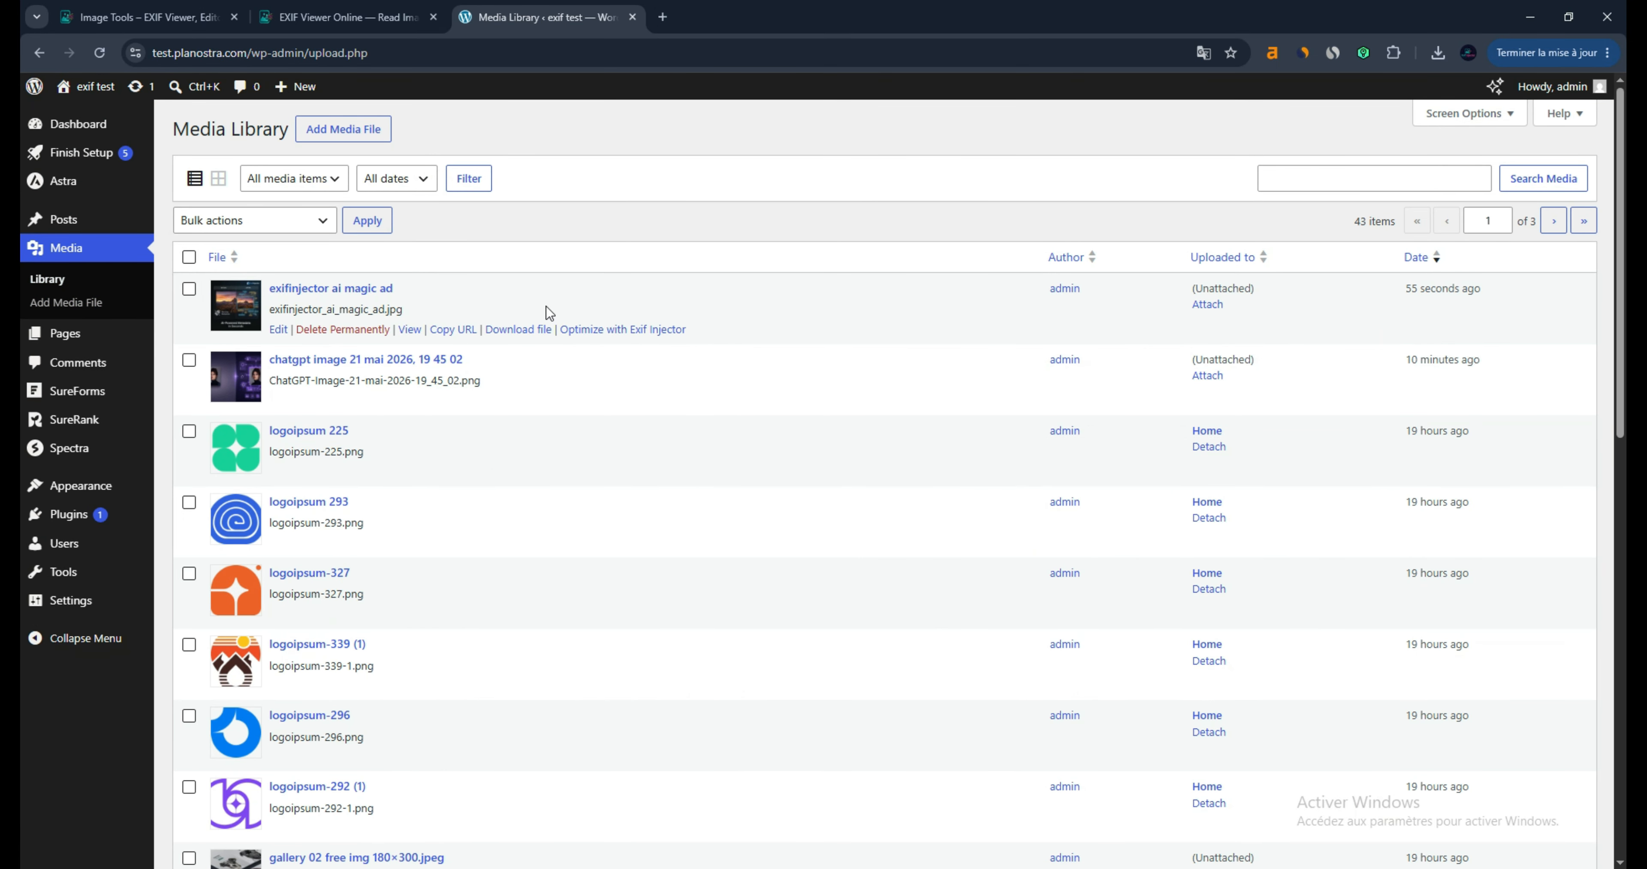
{"action": "left_click", "coordinate": [97, 62]}
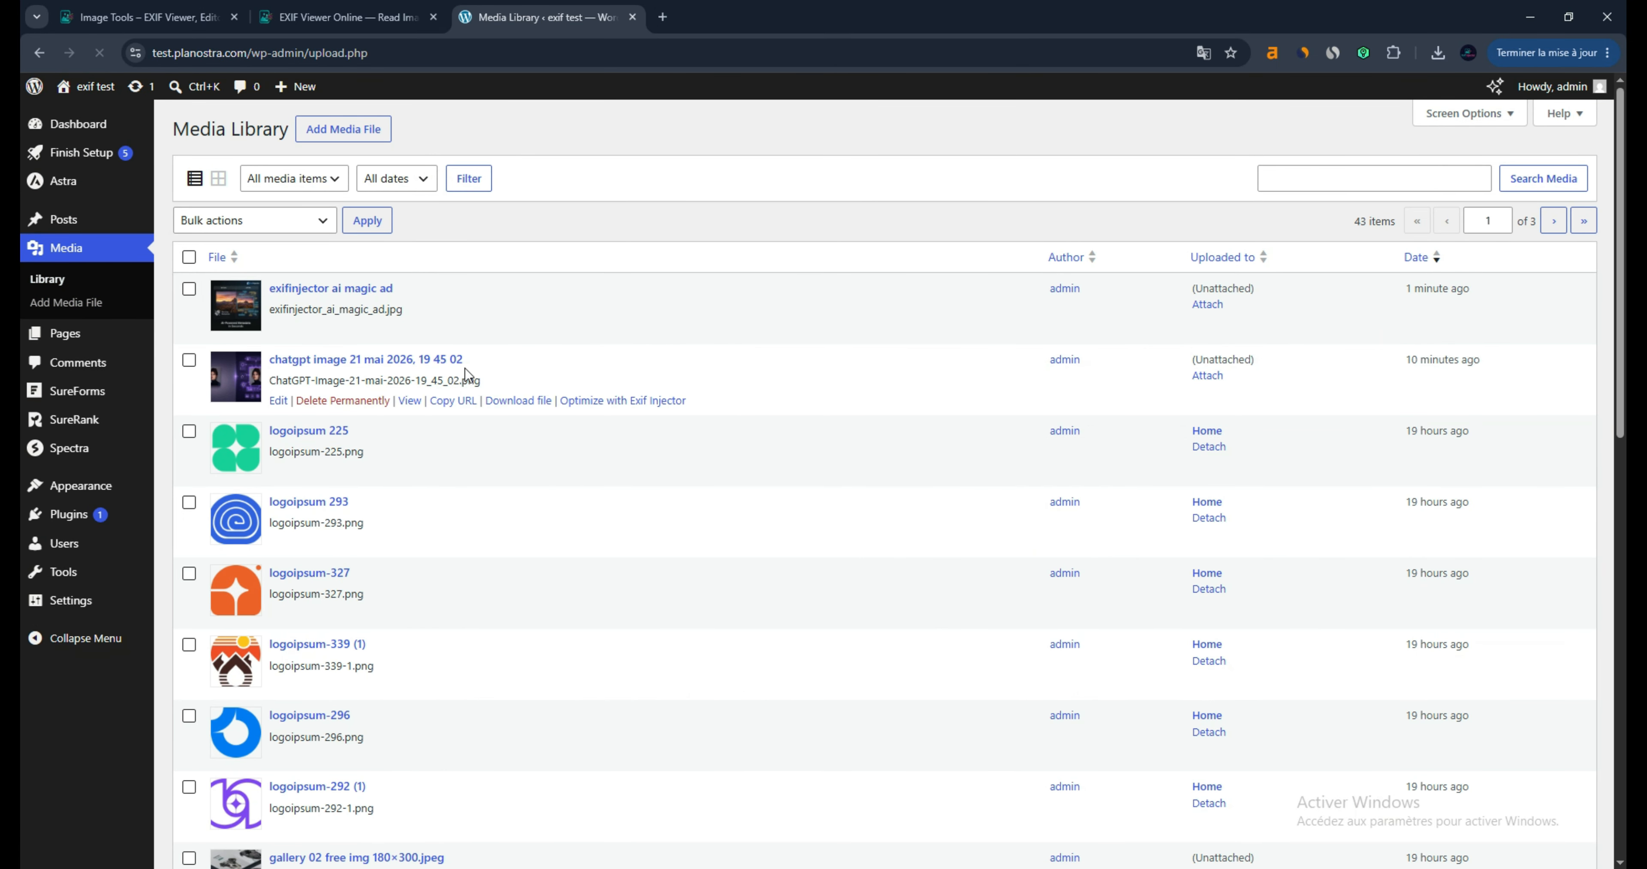
{"action": "mouse_move", "coordinate": [467, 331]}
{"action": "left_click", "coordinate": [524, 331]}
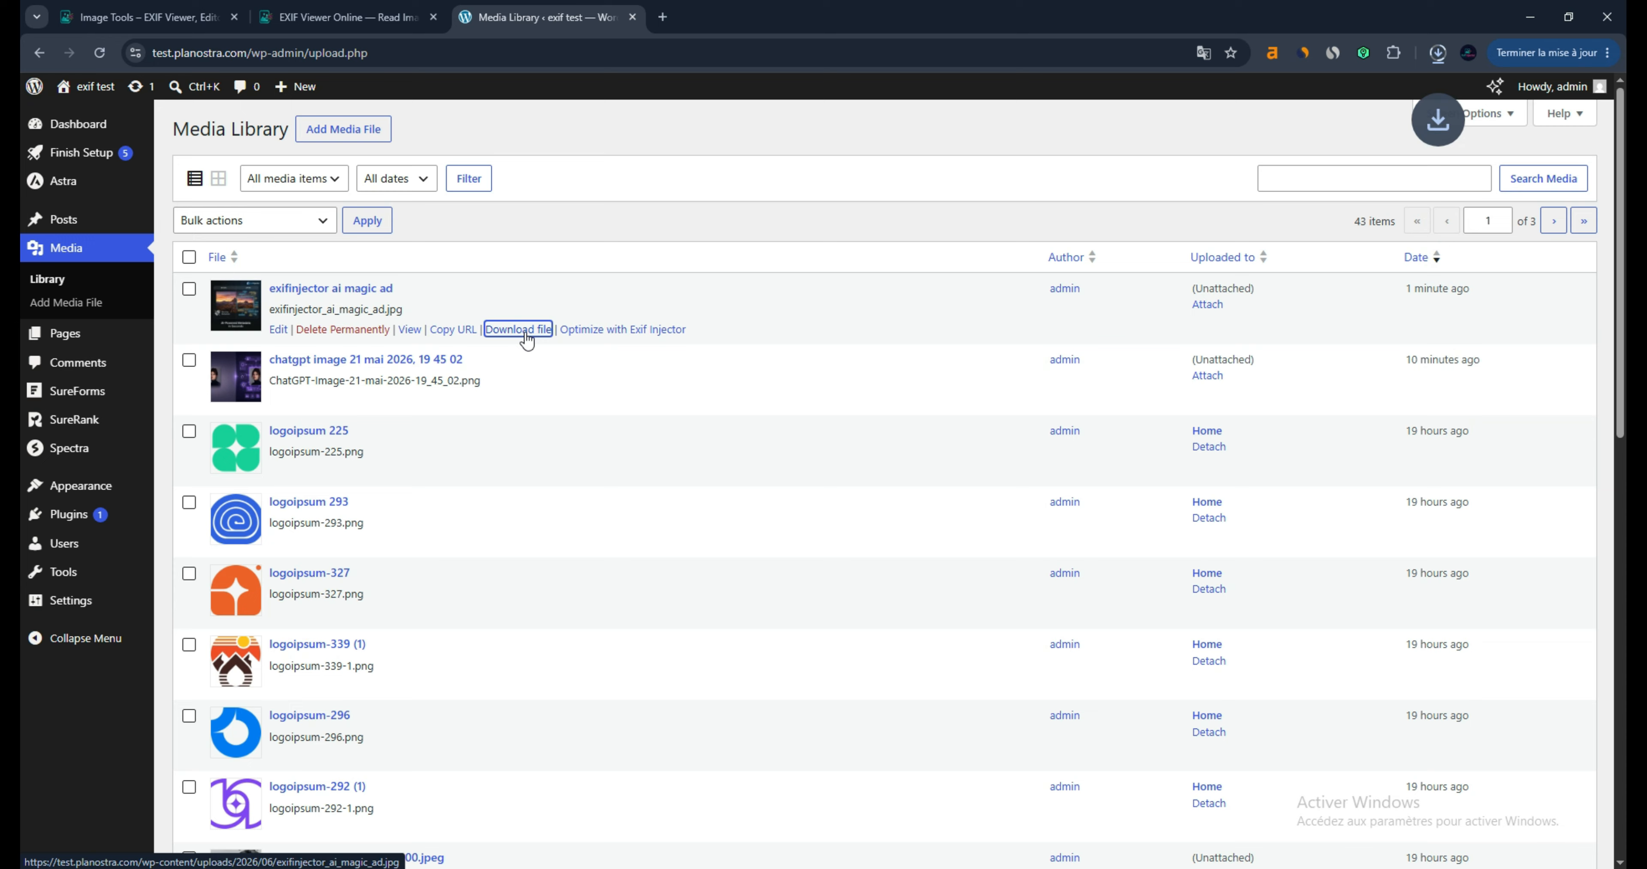
Switch to the EXIF Viewer, clear the previous image and load the downloaded exifinjector_ai_magic_ad (1).jpg.
{"action": "left_click", "coordinate": [356, 7]}
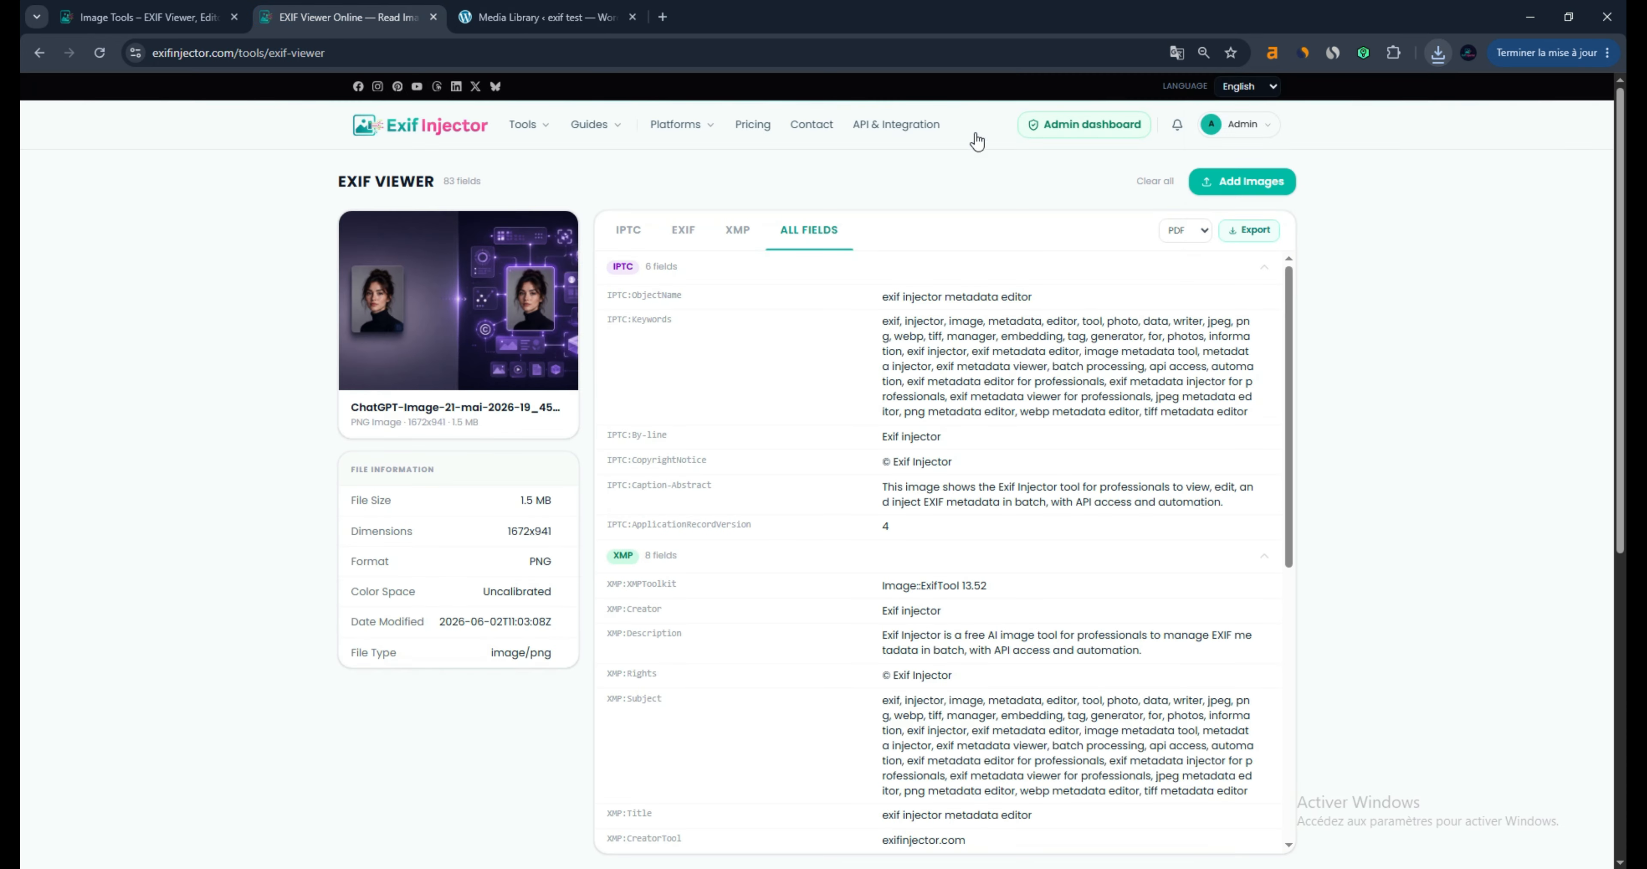
{"action": "left_click", "coordinate": [1158, 186]}
{"action": "left_click", "coordinate": [865, 453]}
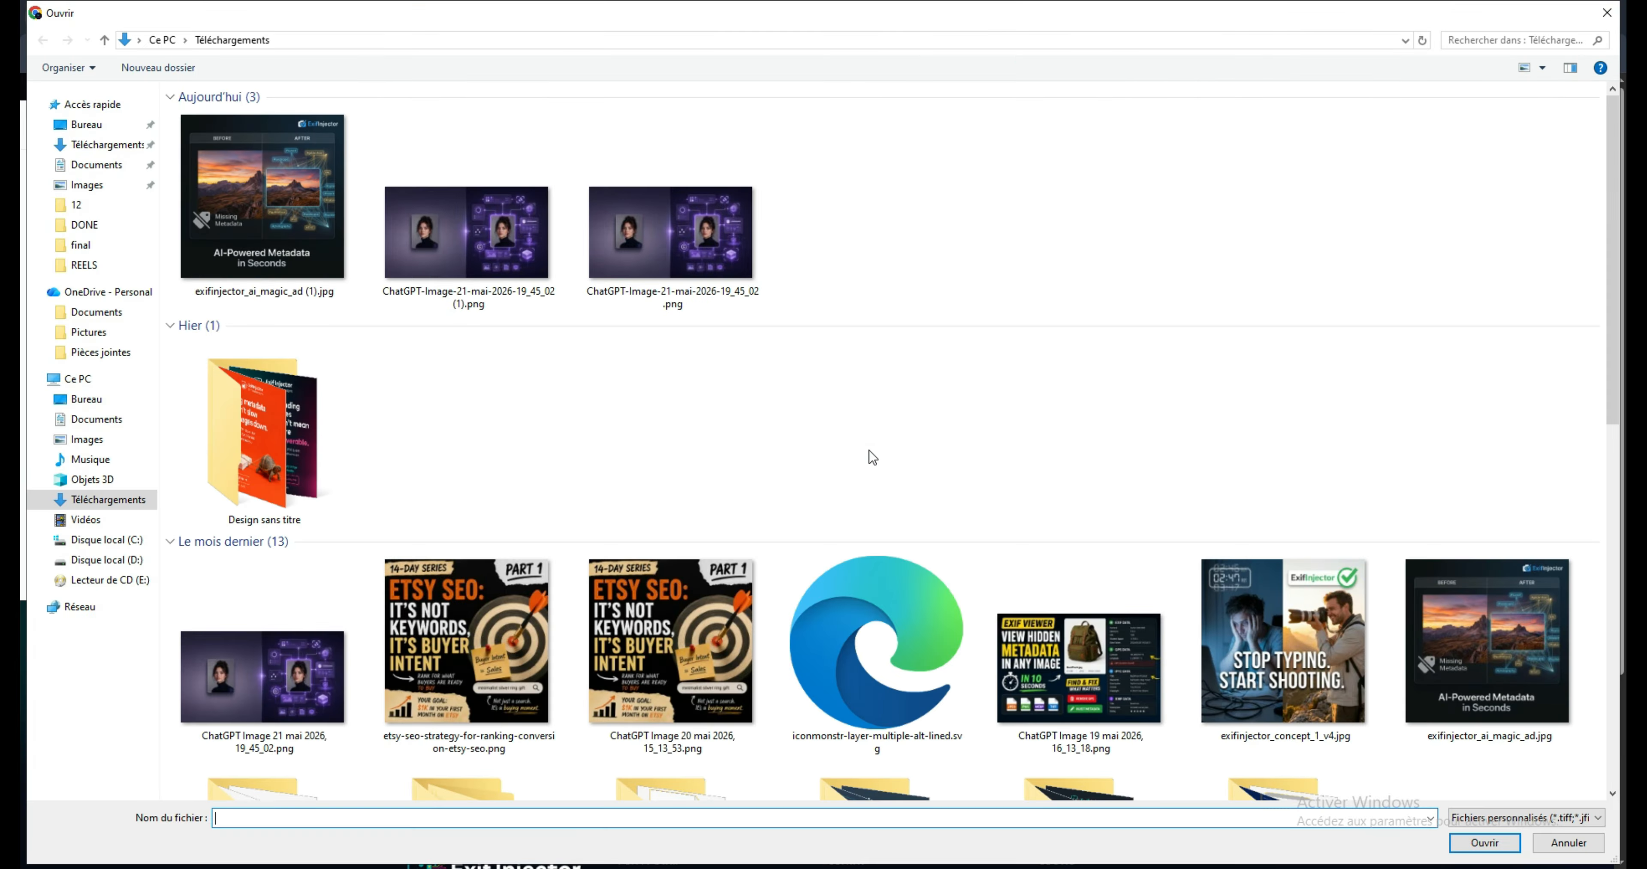
{"action": "left_click", "coordinate": [278, 202]}
{"action": "double_click", "coordinate": [277, 198]}
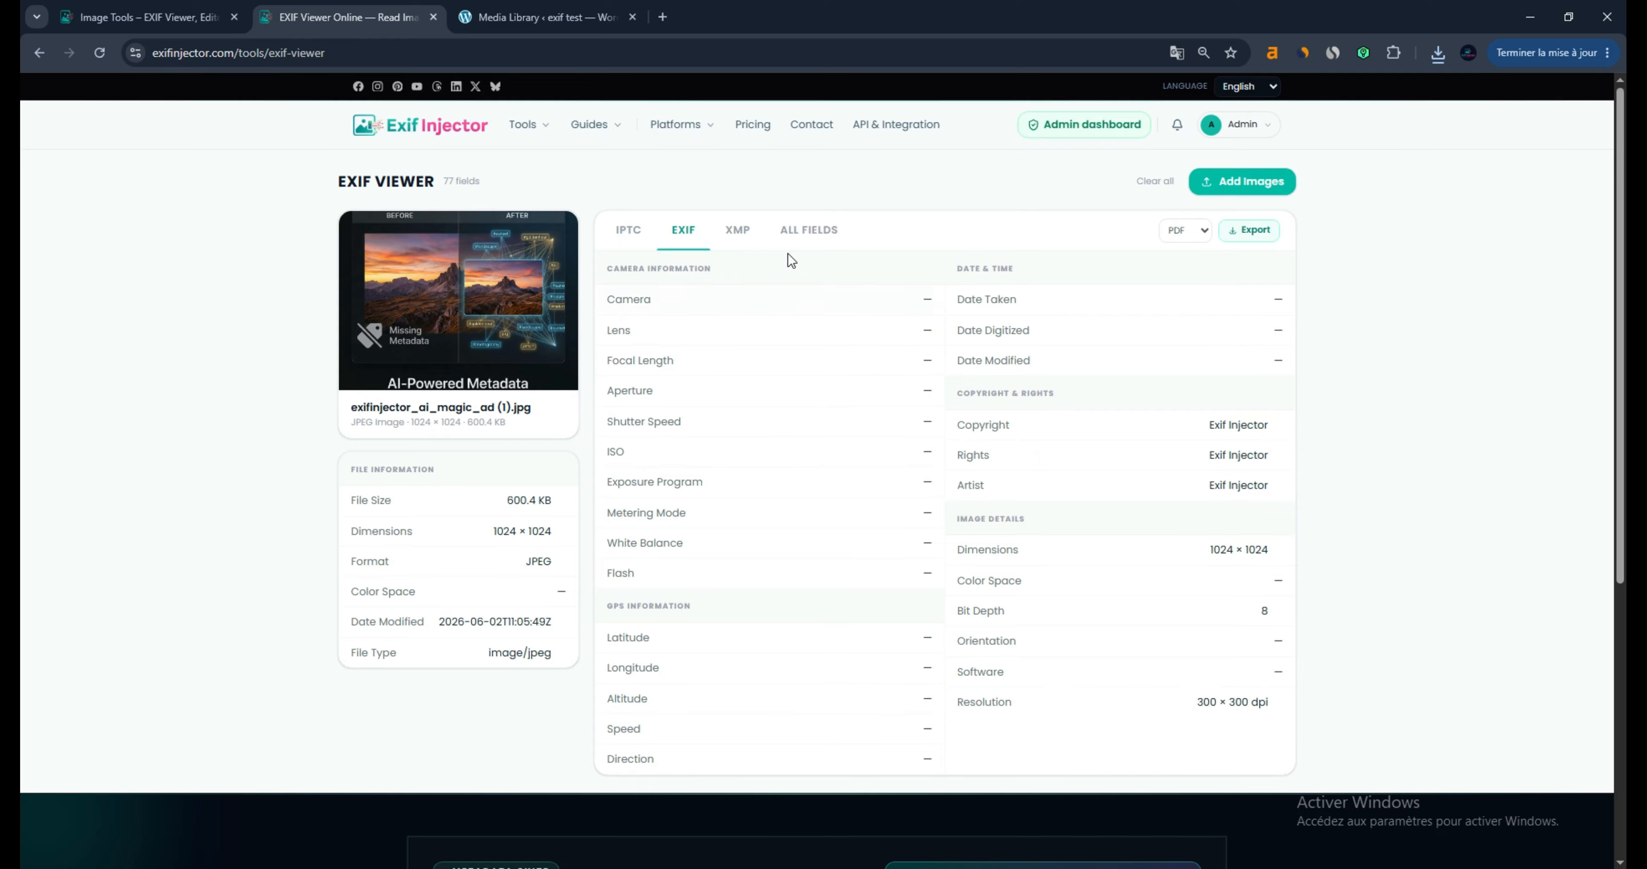
Examine all fields of exifinjector_ai_magic_ad (1).jpg, from the IPTC and XMP entries down to the EXIF entries.
{"action": "left_click", "coordinate": [791, 229]}
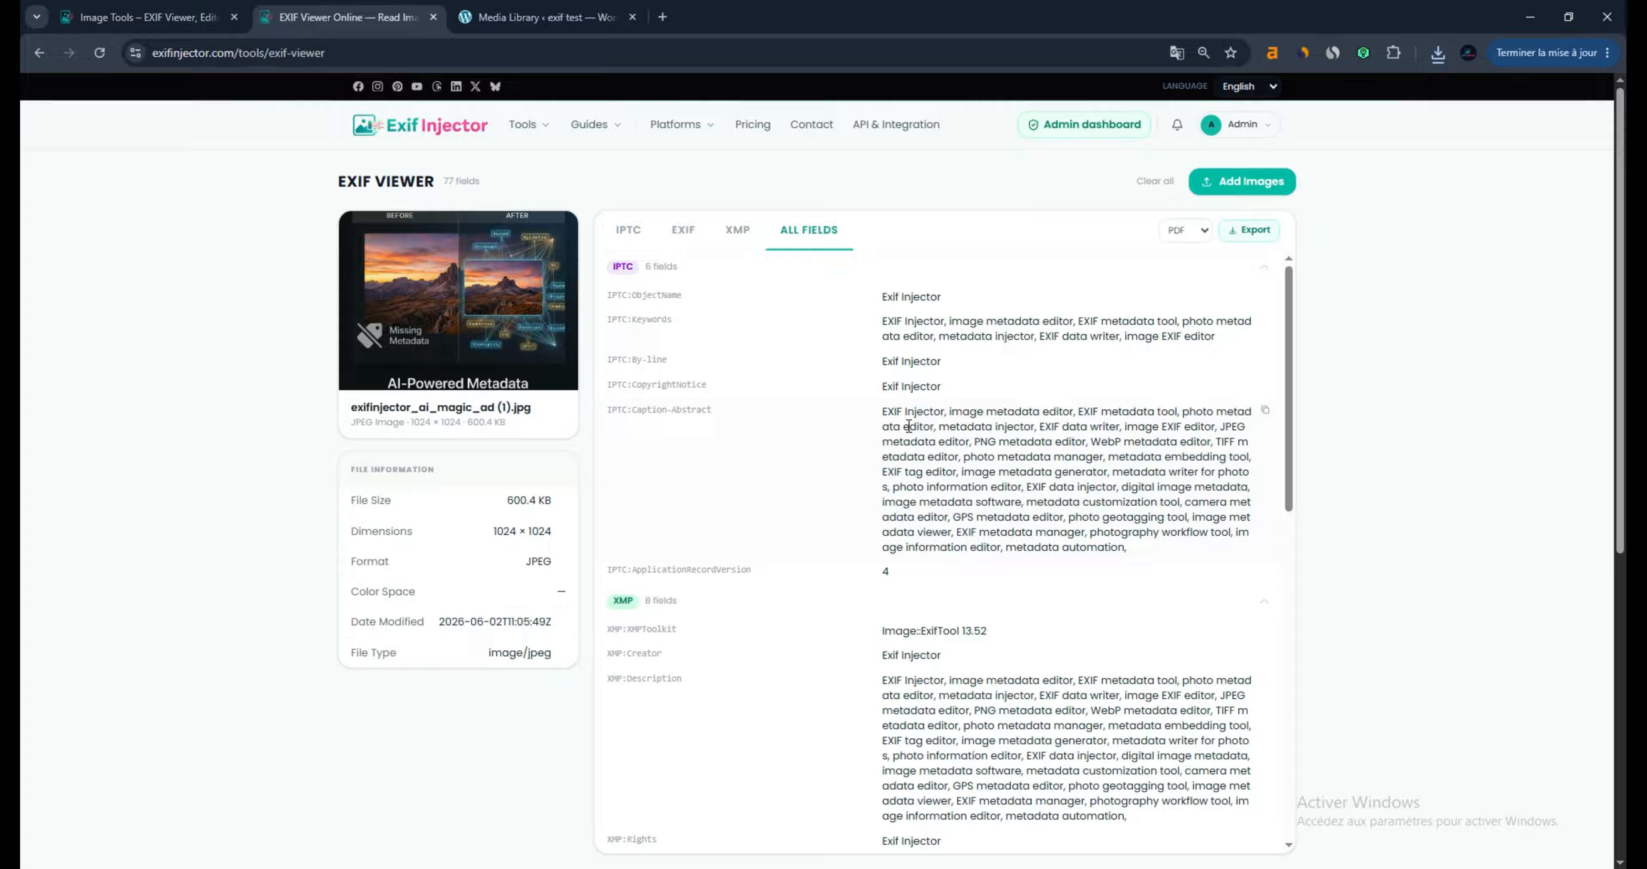
{"action": "scroll", "coordinate": [937, 485], "scroll_direction": "down", "scroll_amount": 2}
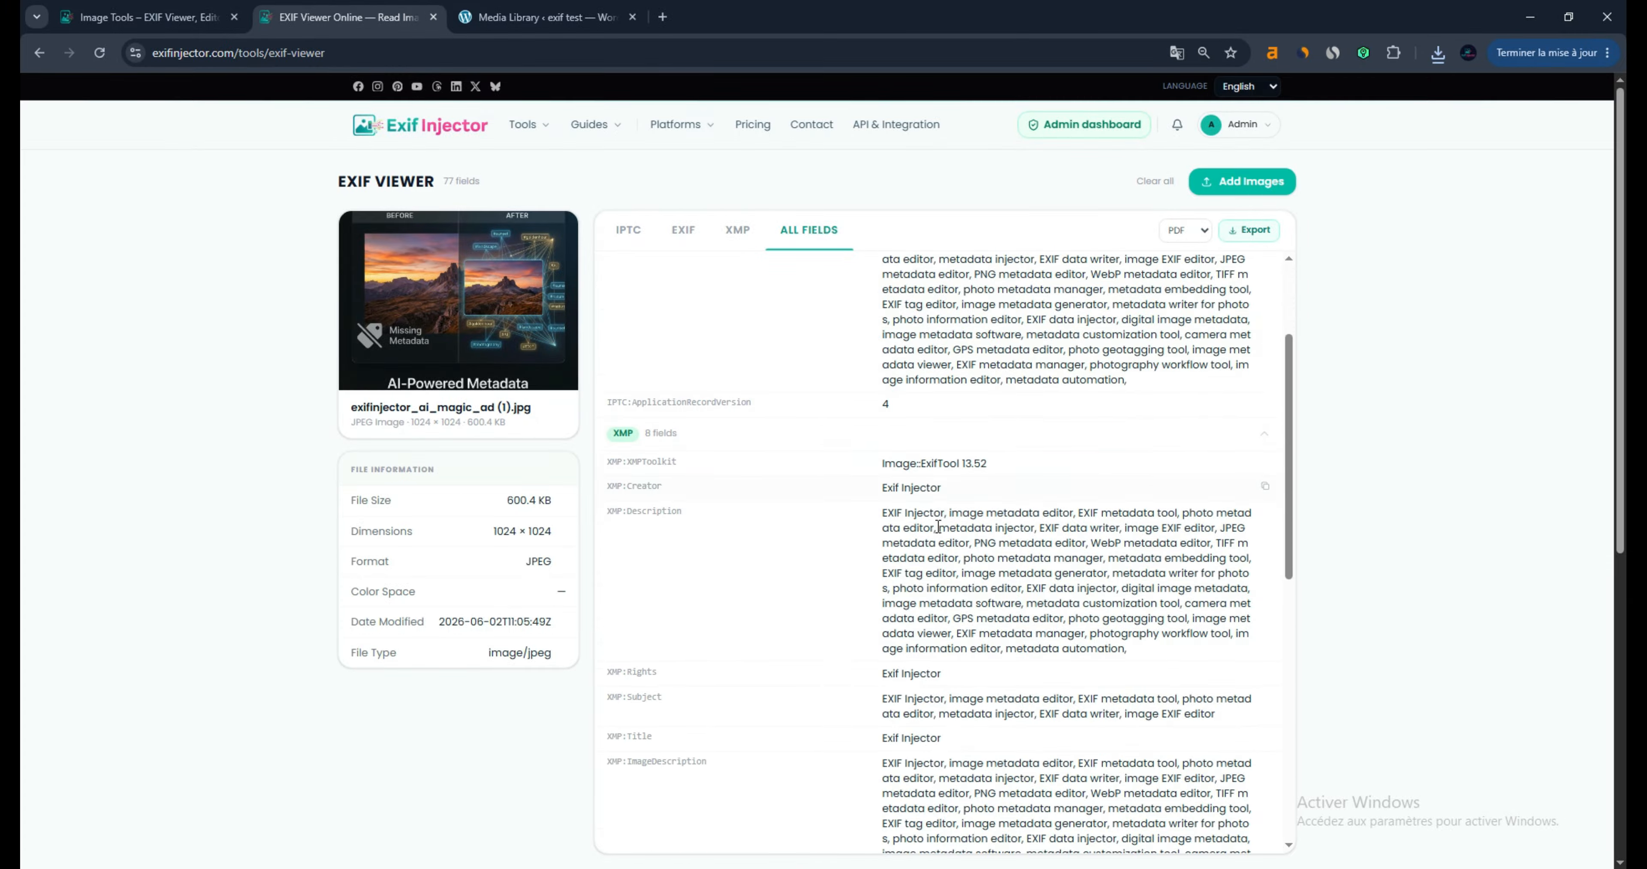
{"action": "scroll", "coordinate": [936, 537], "scroll_direction": "down", "scroll_amount": 2}
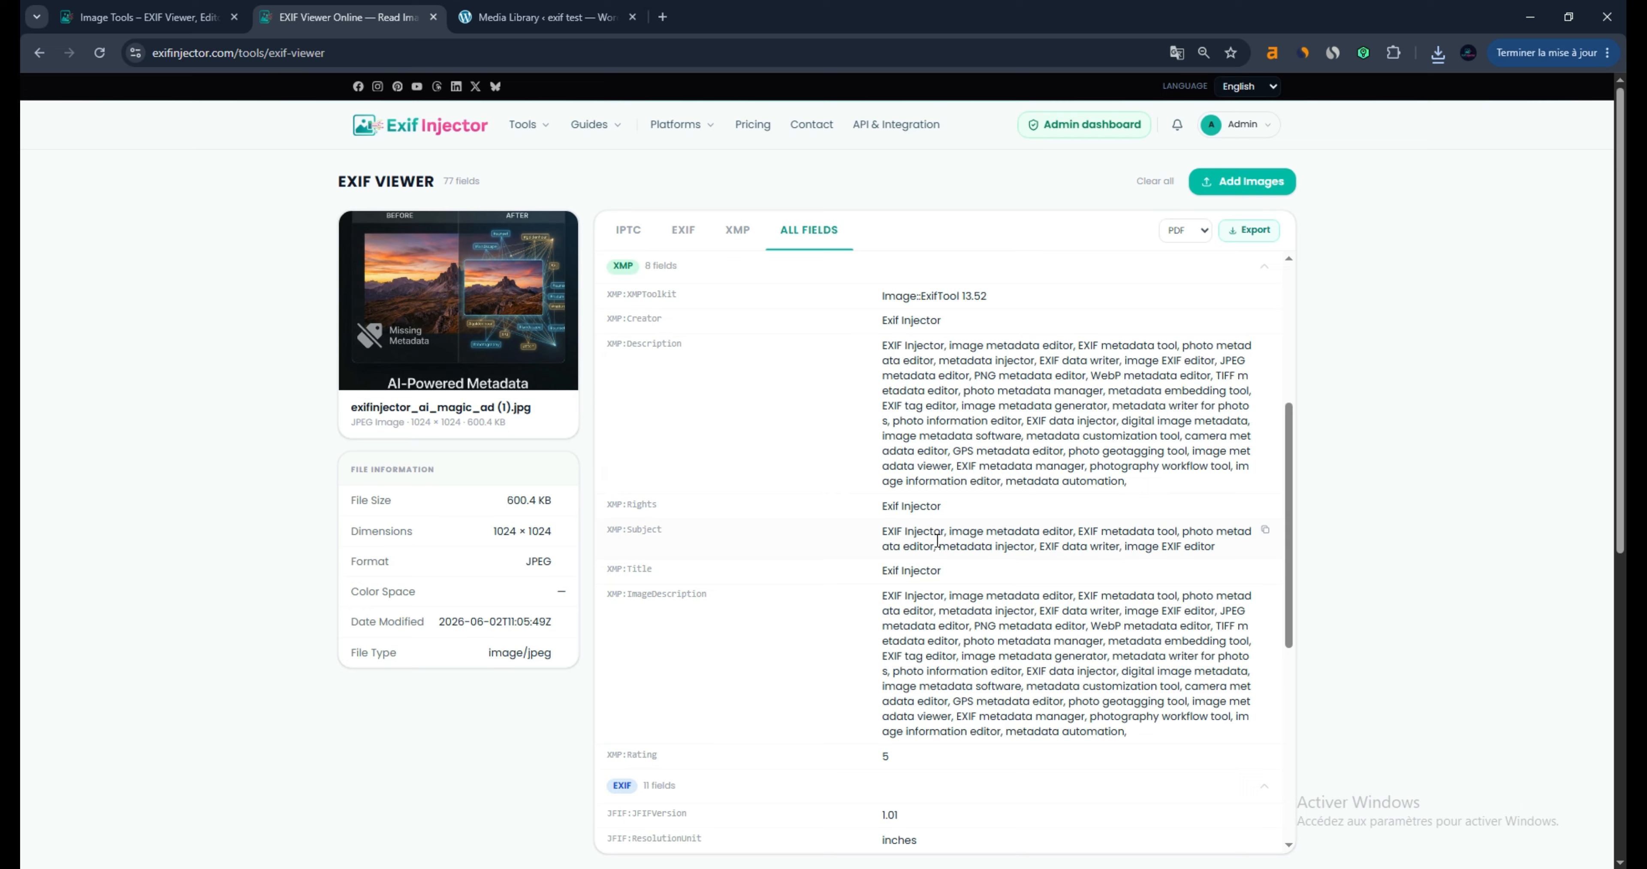
{"action": "scroll", "coordinate": [937, 540], "scroll_direction": "down", "scroll_amount": 6}
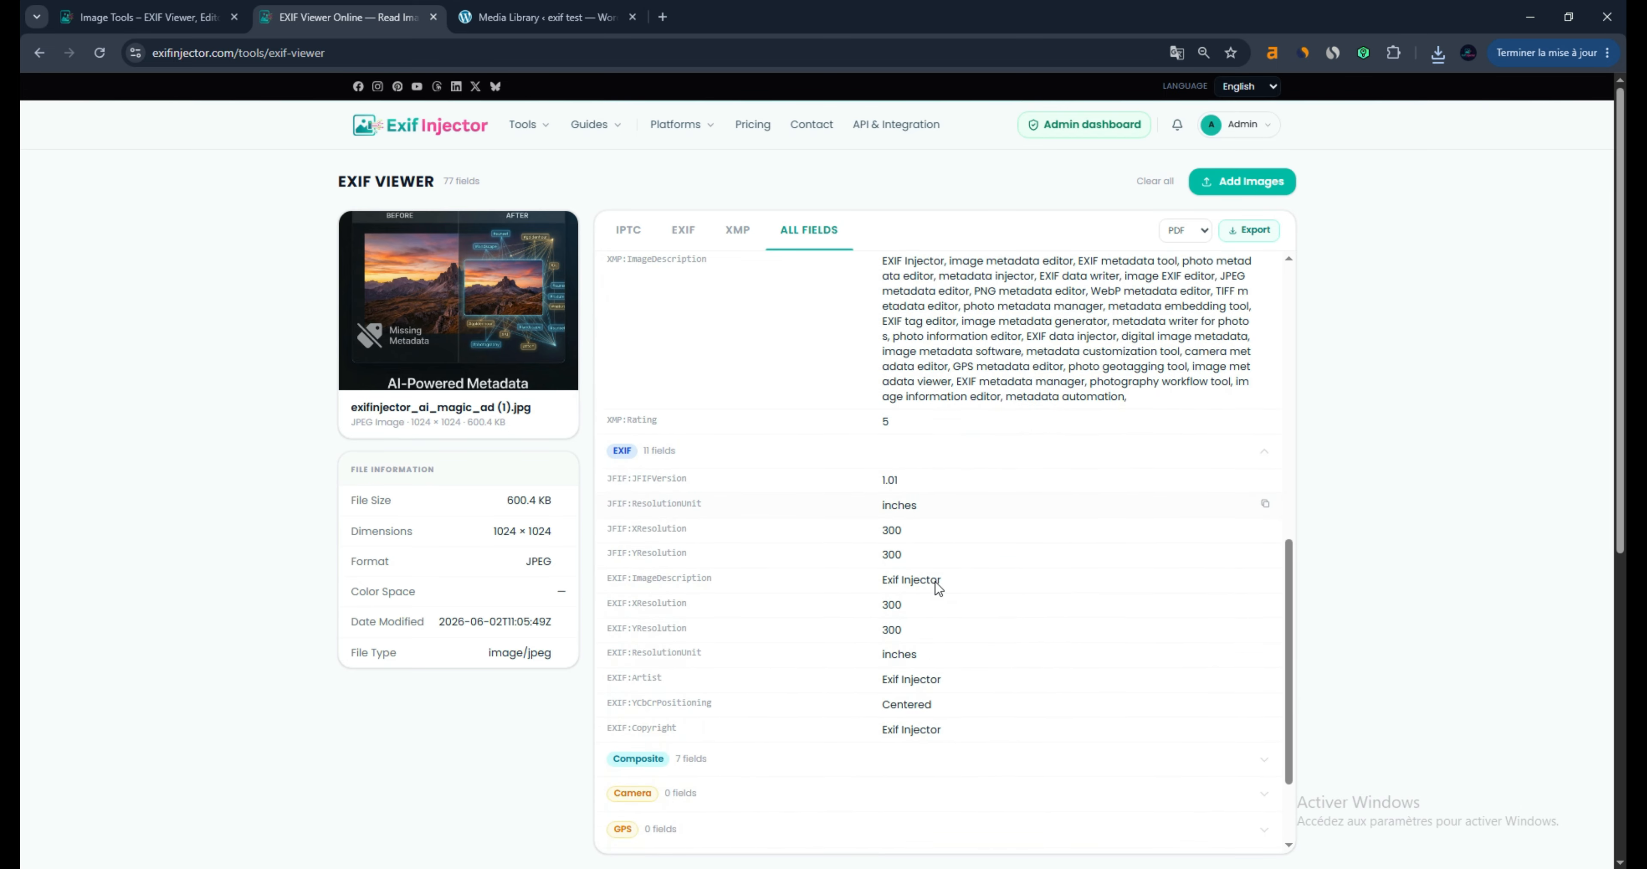